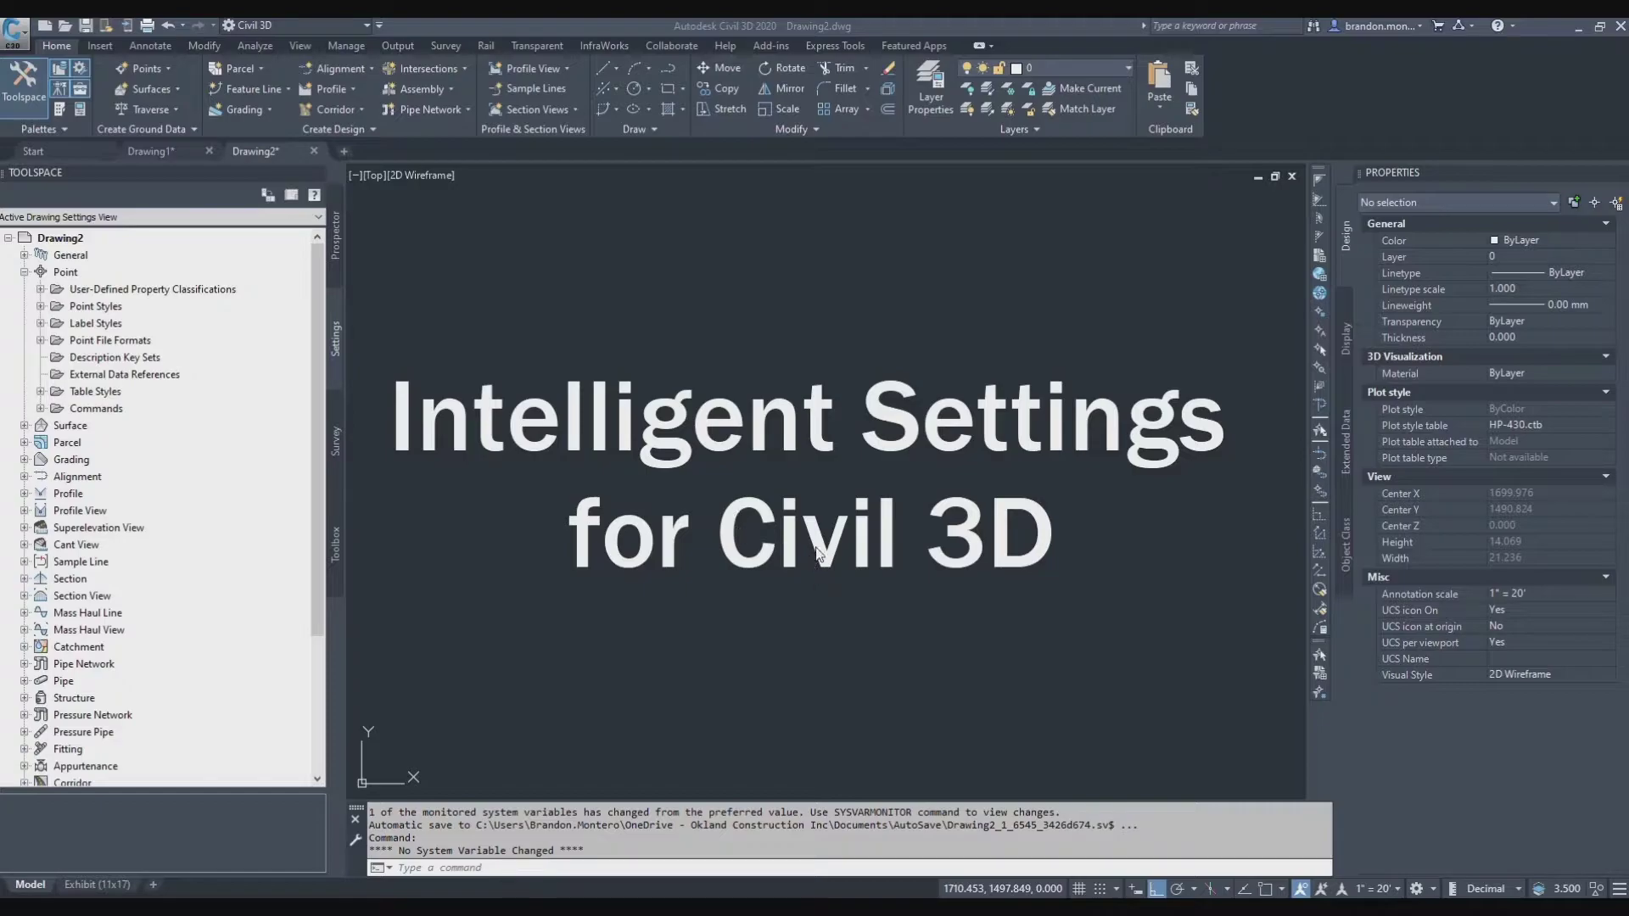
Review the full command history in the text window, then close it
left_click(711, 836)
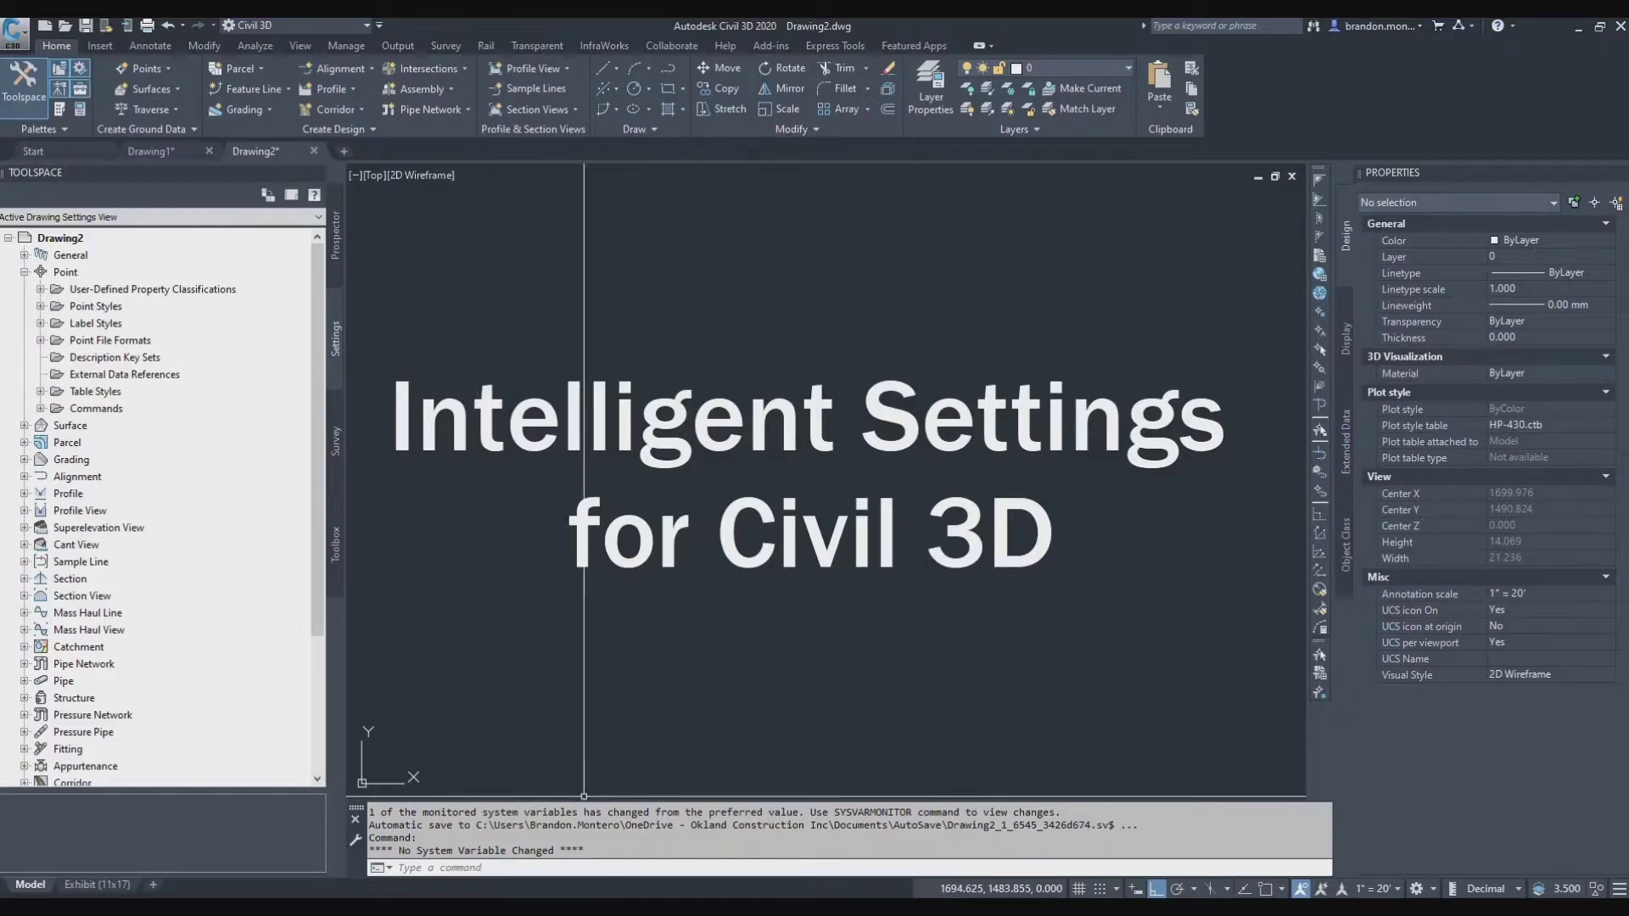
key("F2")
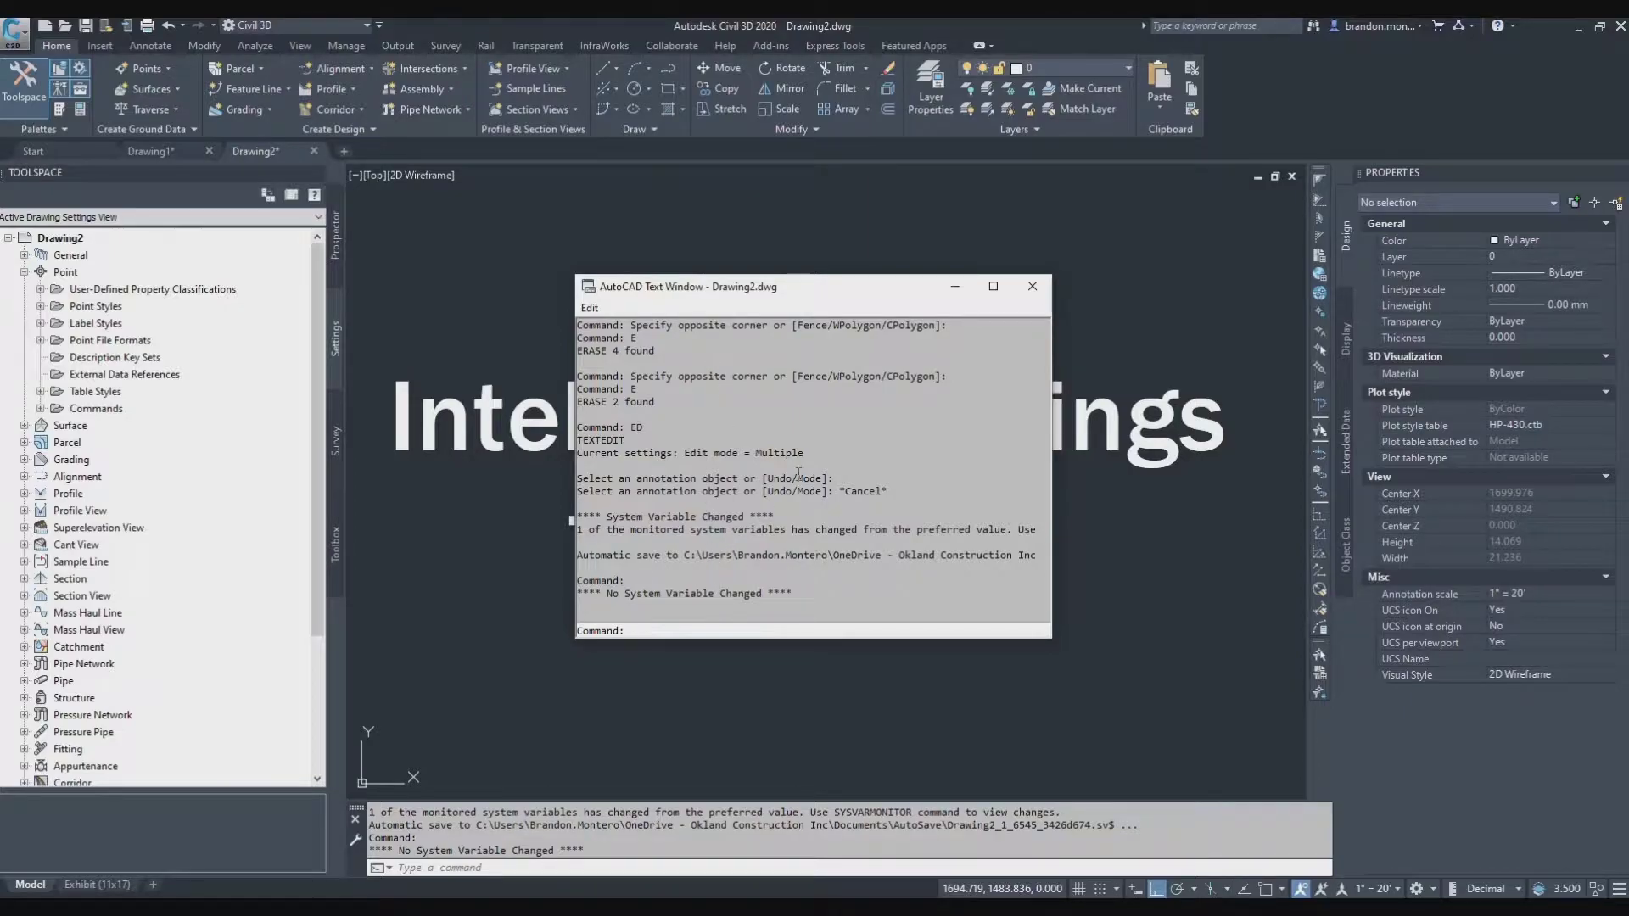
scroll(830, 492, "up", 1)
scroll(829, 492, "down", 1)
key("F2")
key("F2")
key("F2")
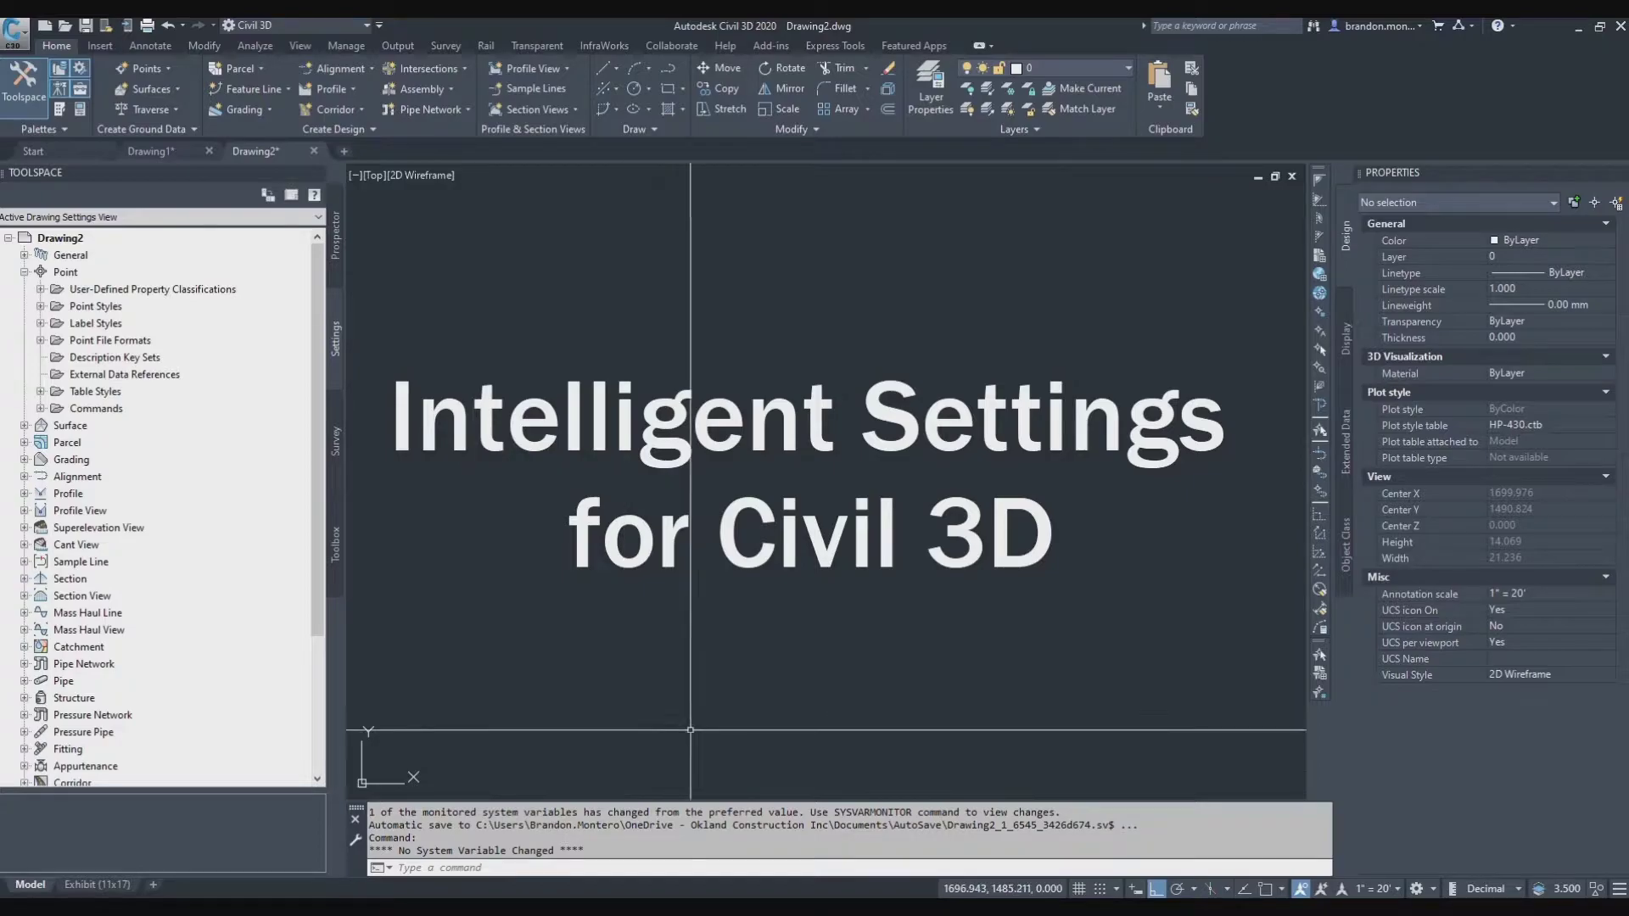
Draw a horizontal test polyline with PL
type("pl")
key("Return")
scroll(722, 597, "down", 2)
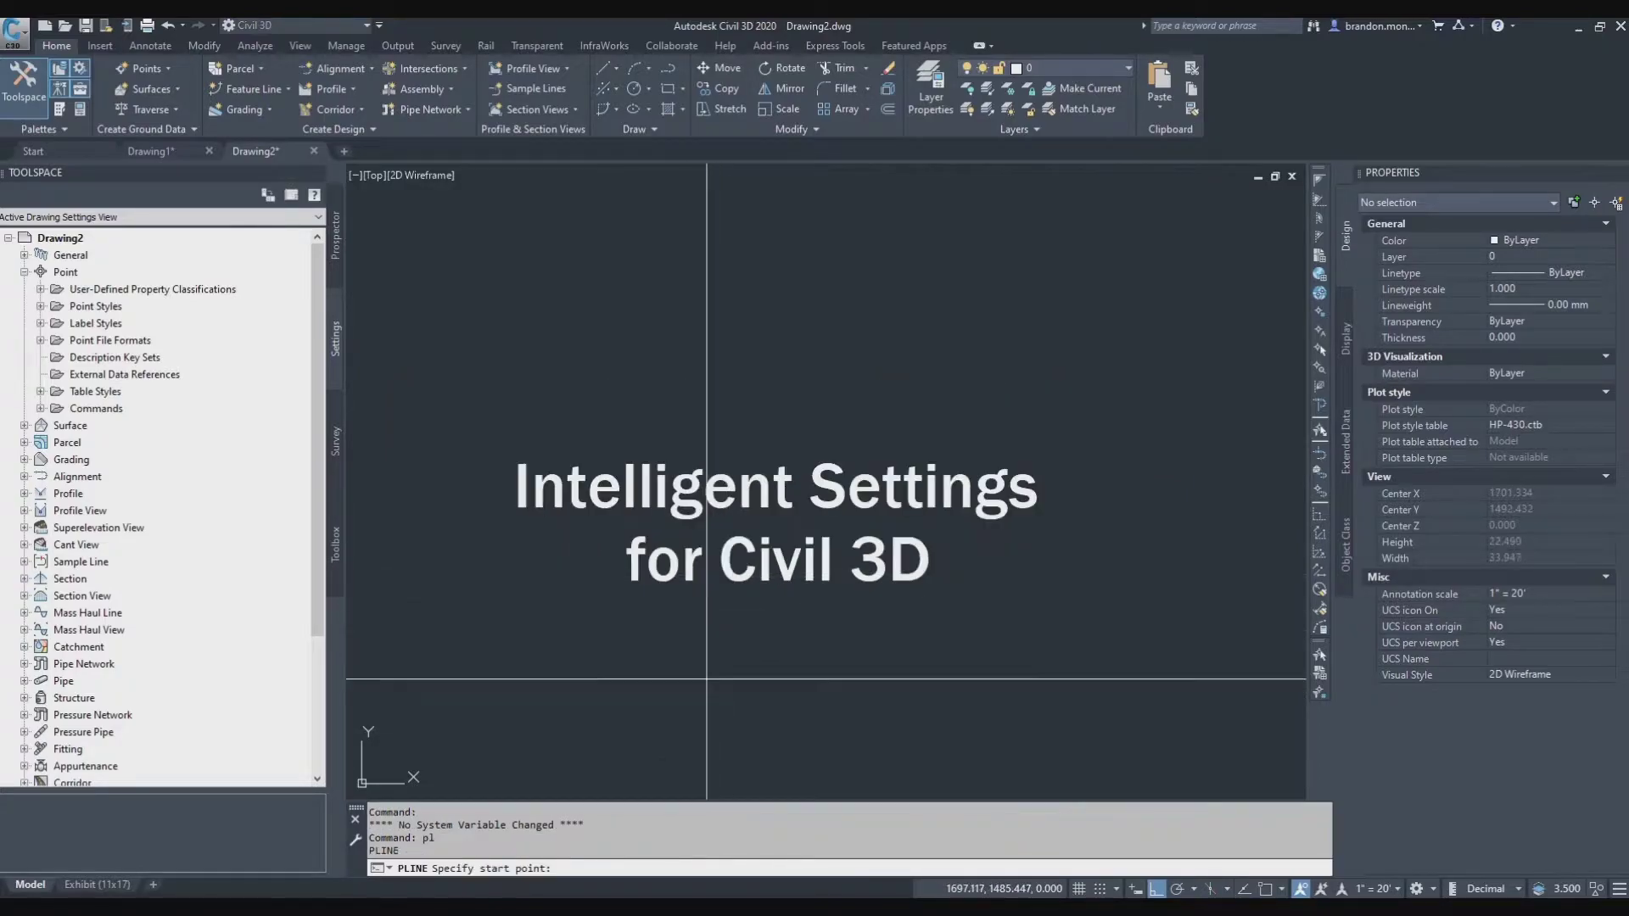
left_click(706, 678)
left_click(957, 678)
key("Return")
Measure the line end to end with DI using Endpoint snaps, reading 8.886
type("di")
key("Return")
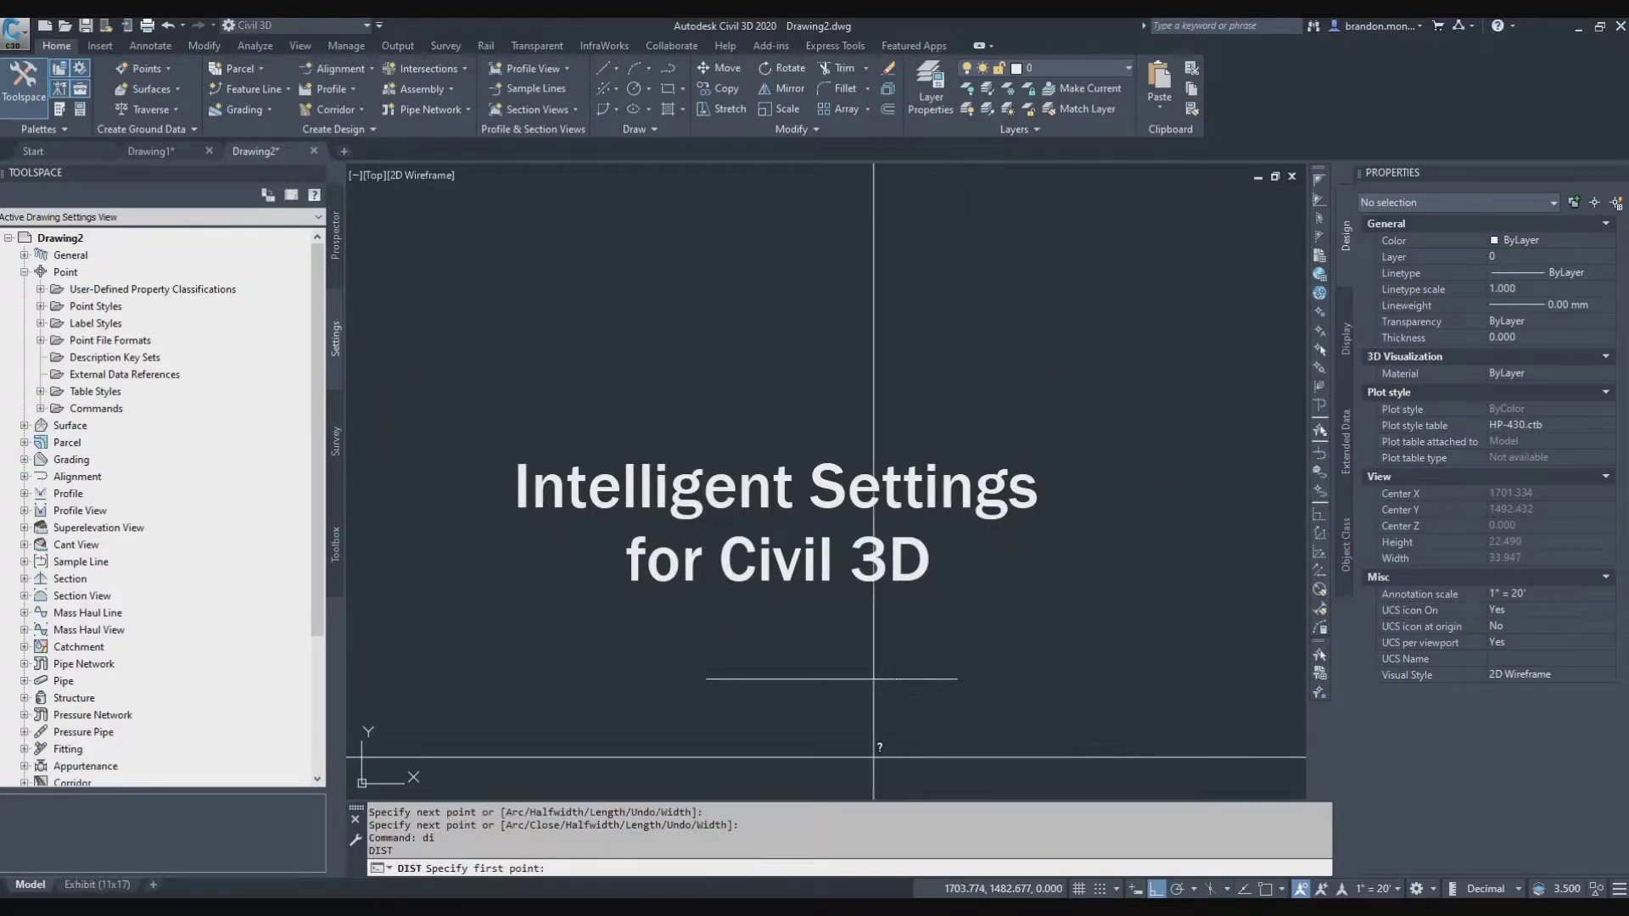
scroll(800, 754, "up", 2)
scroll(727, 662, "up", 2)
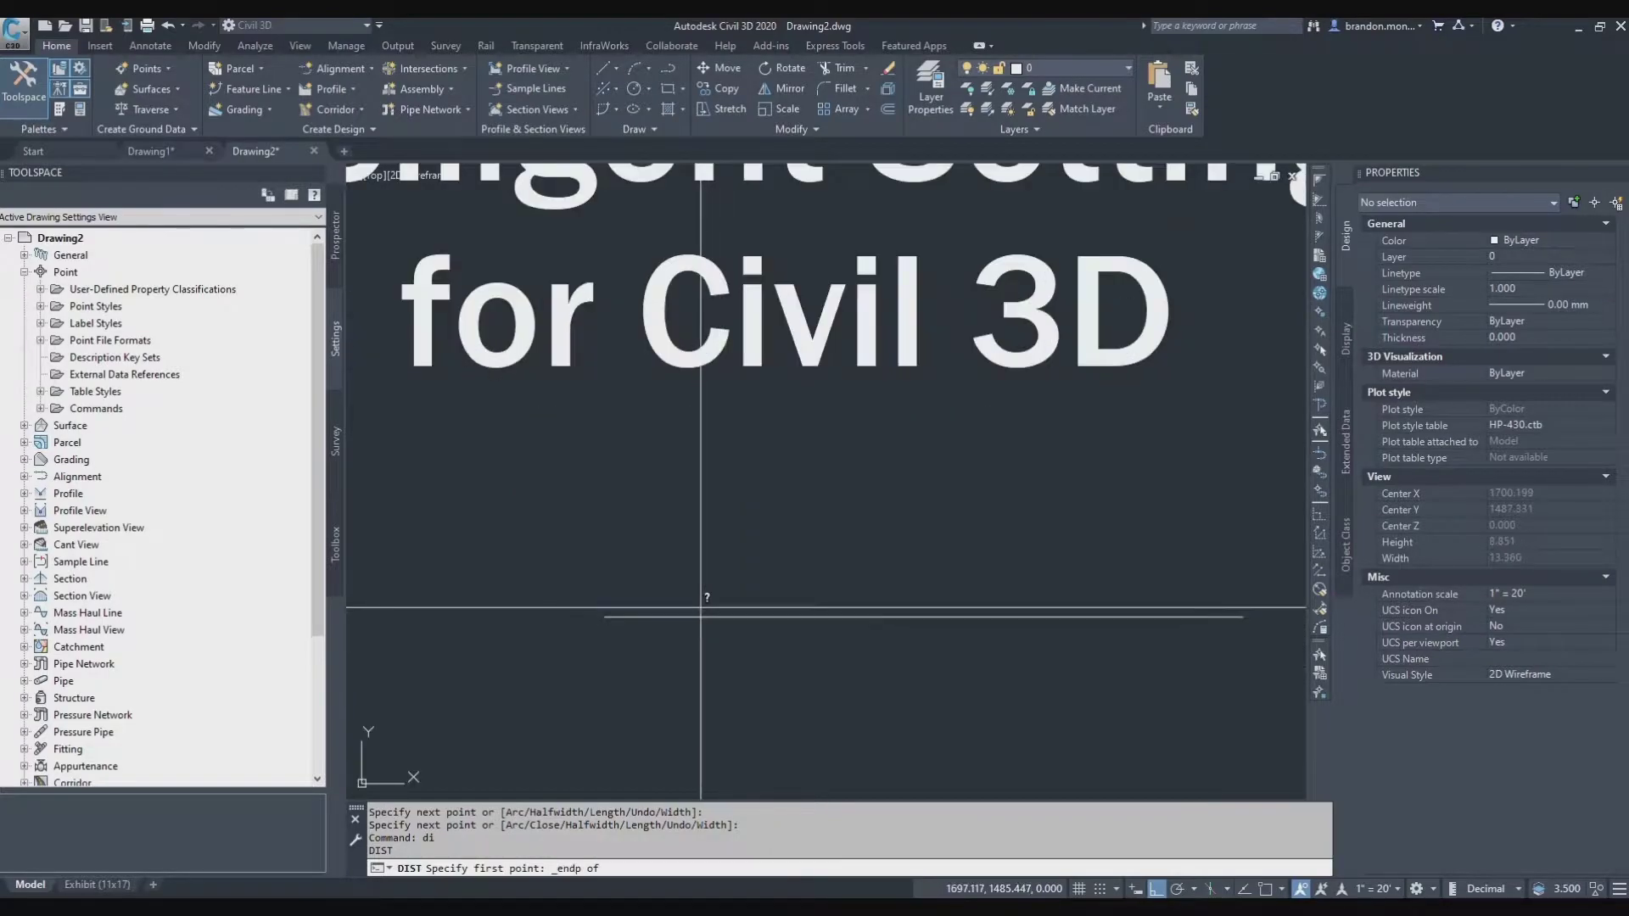
left_click(702, 645)
right_click(802, 701, "shift")
left_click(837, 403)
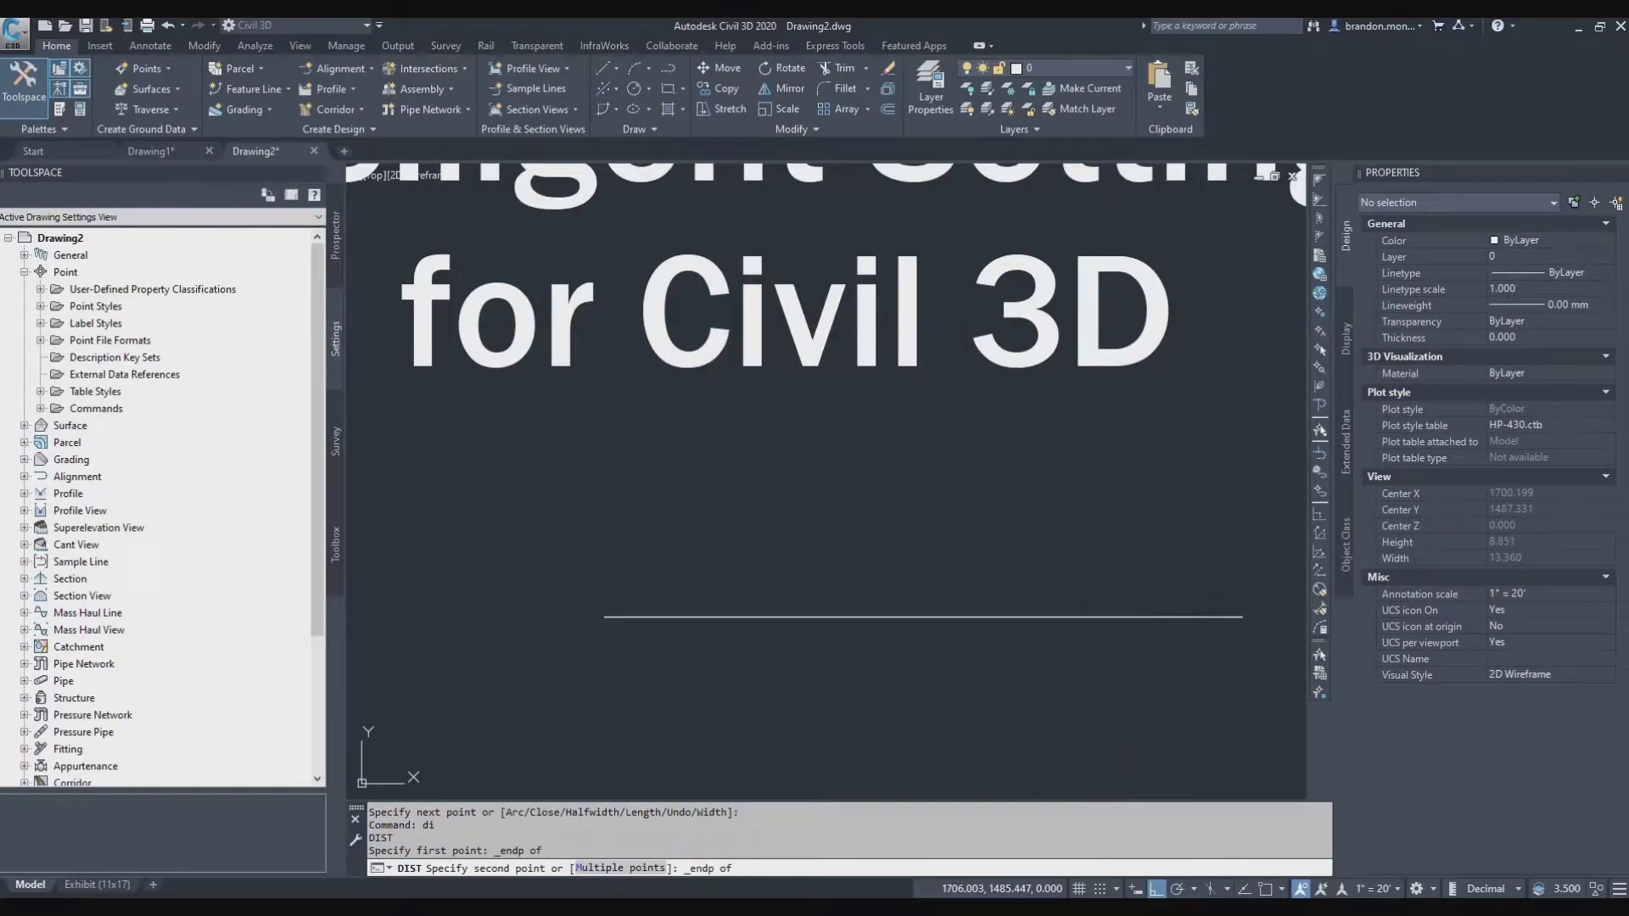
left_click(1241, 616)
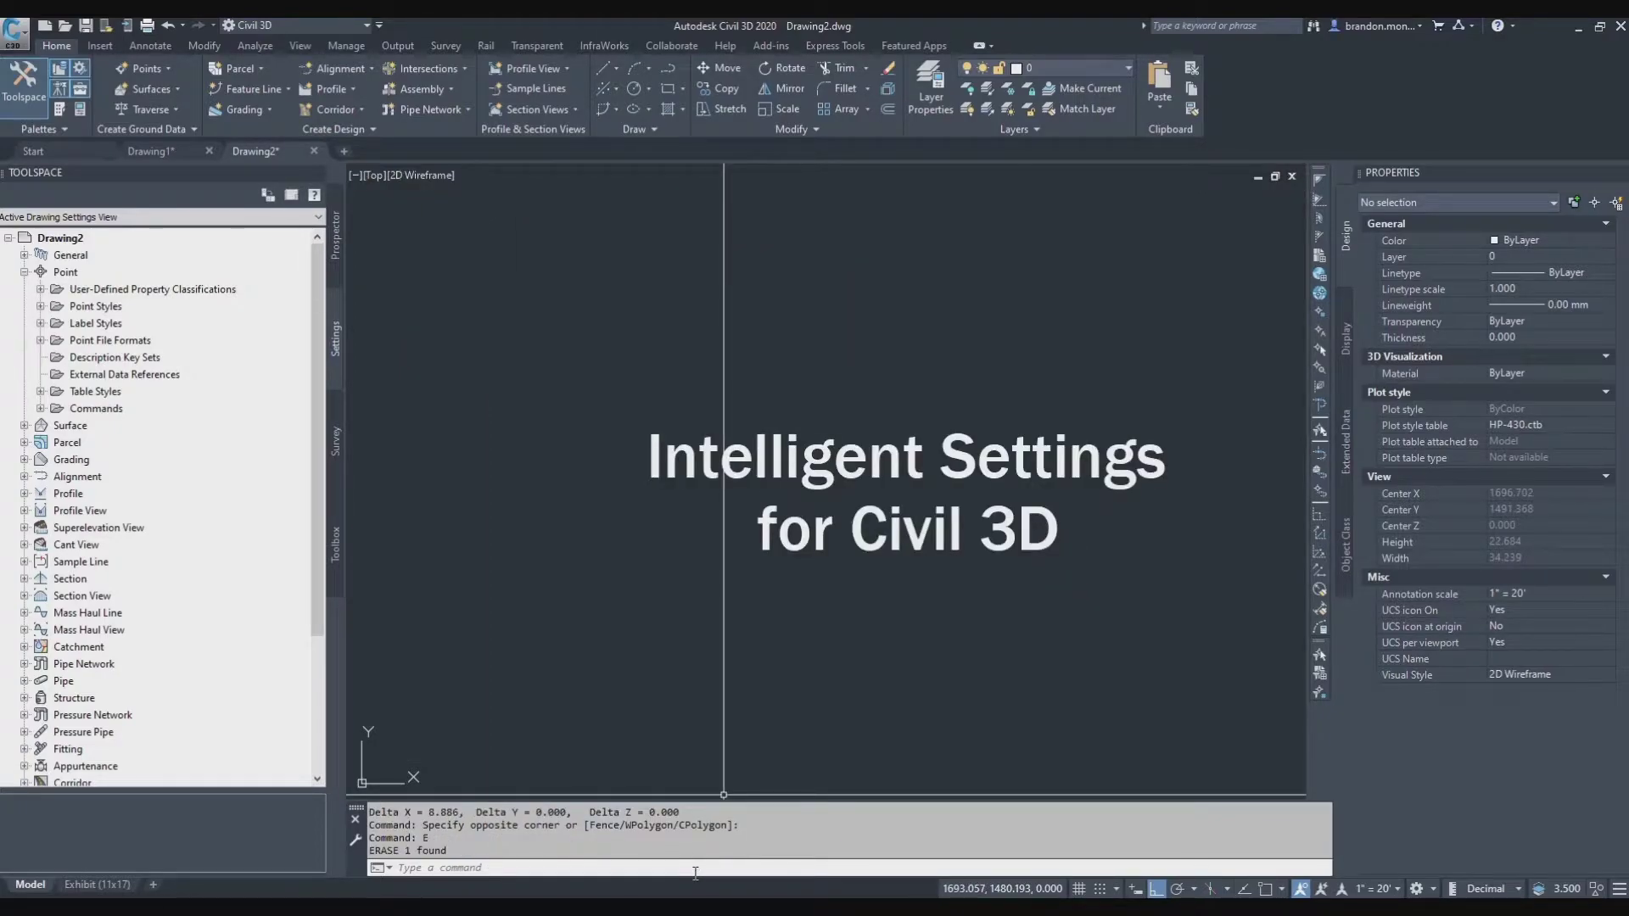
In Options on the Open and Save tab, set Minutes between saves to 5
type("options")
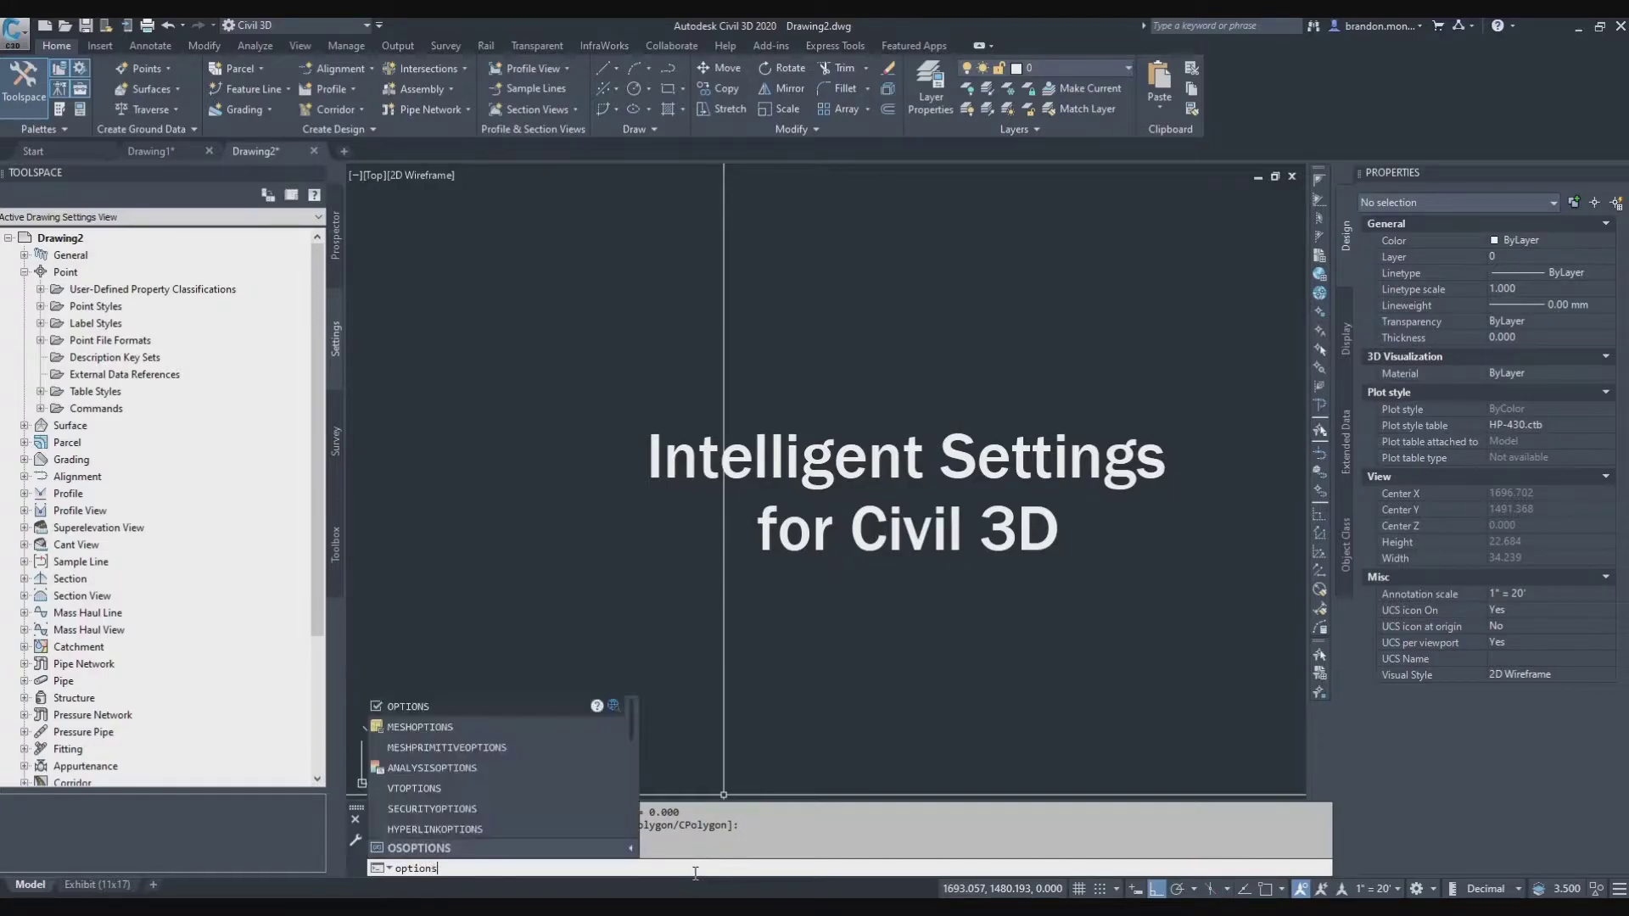
key("Return")
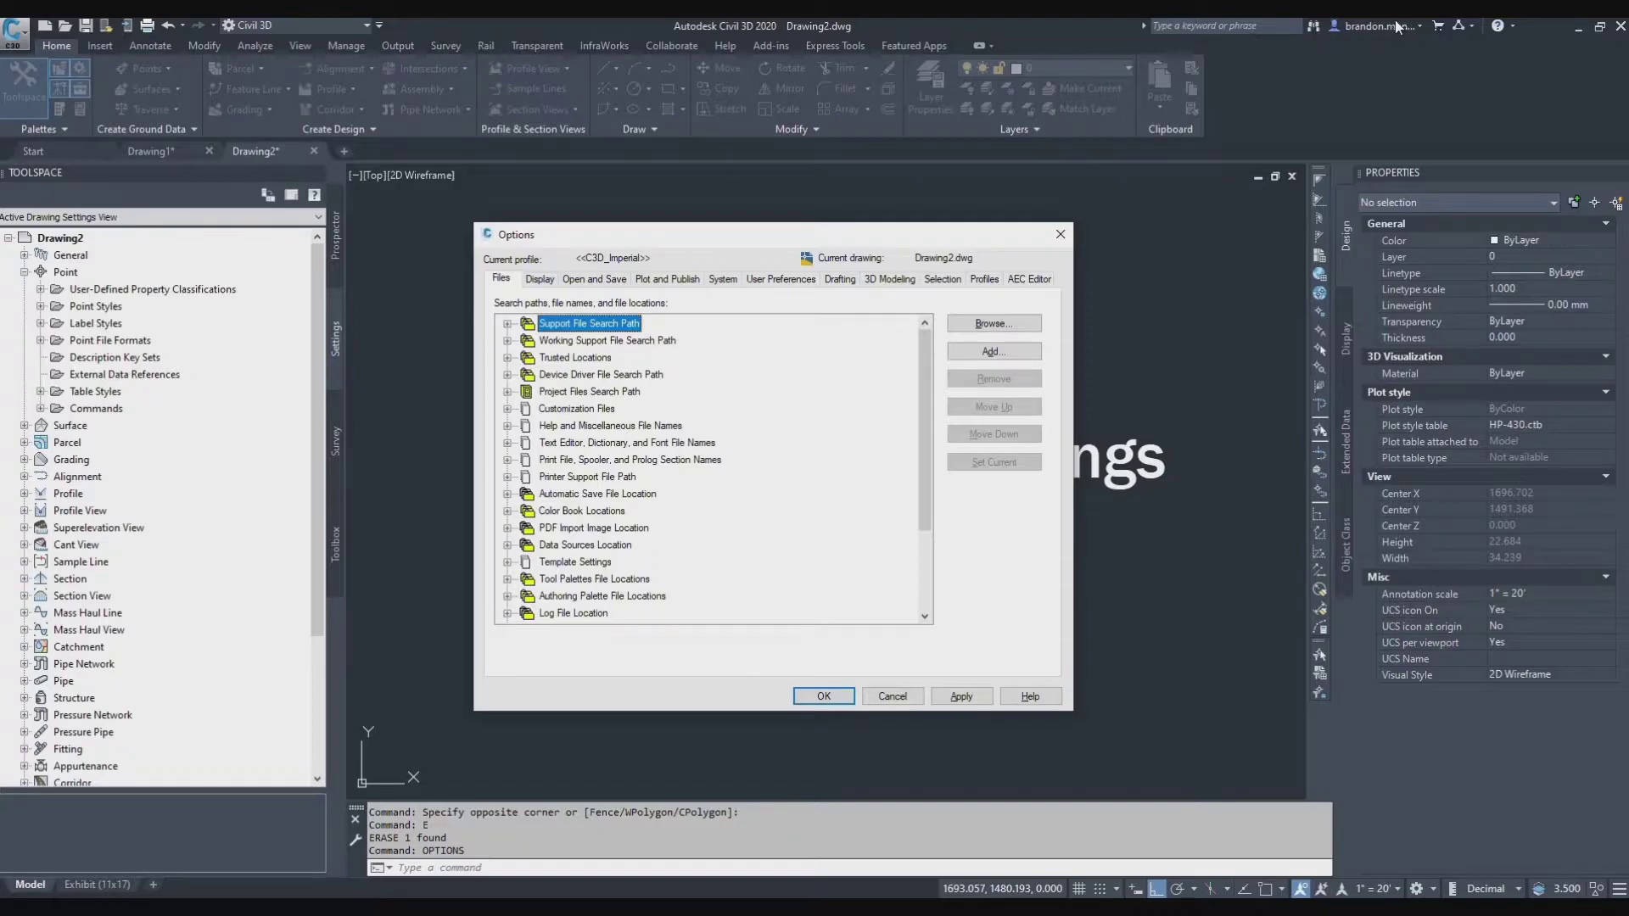
left_click(594, 279)
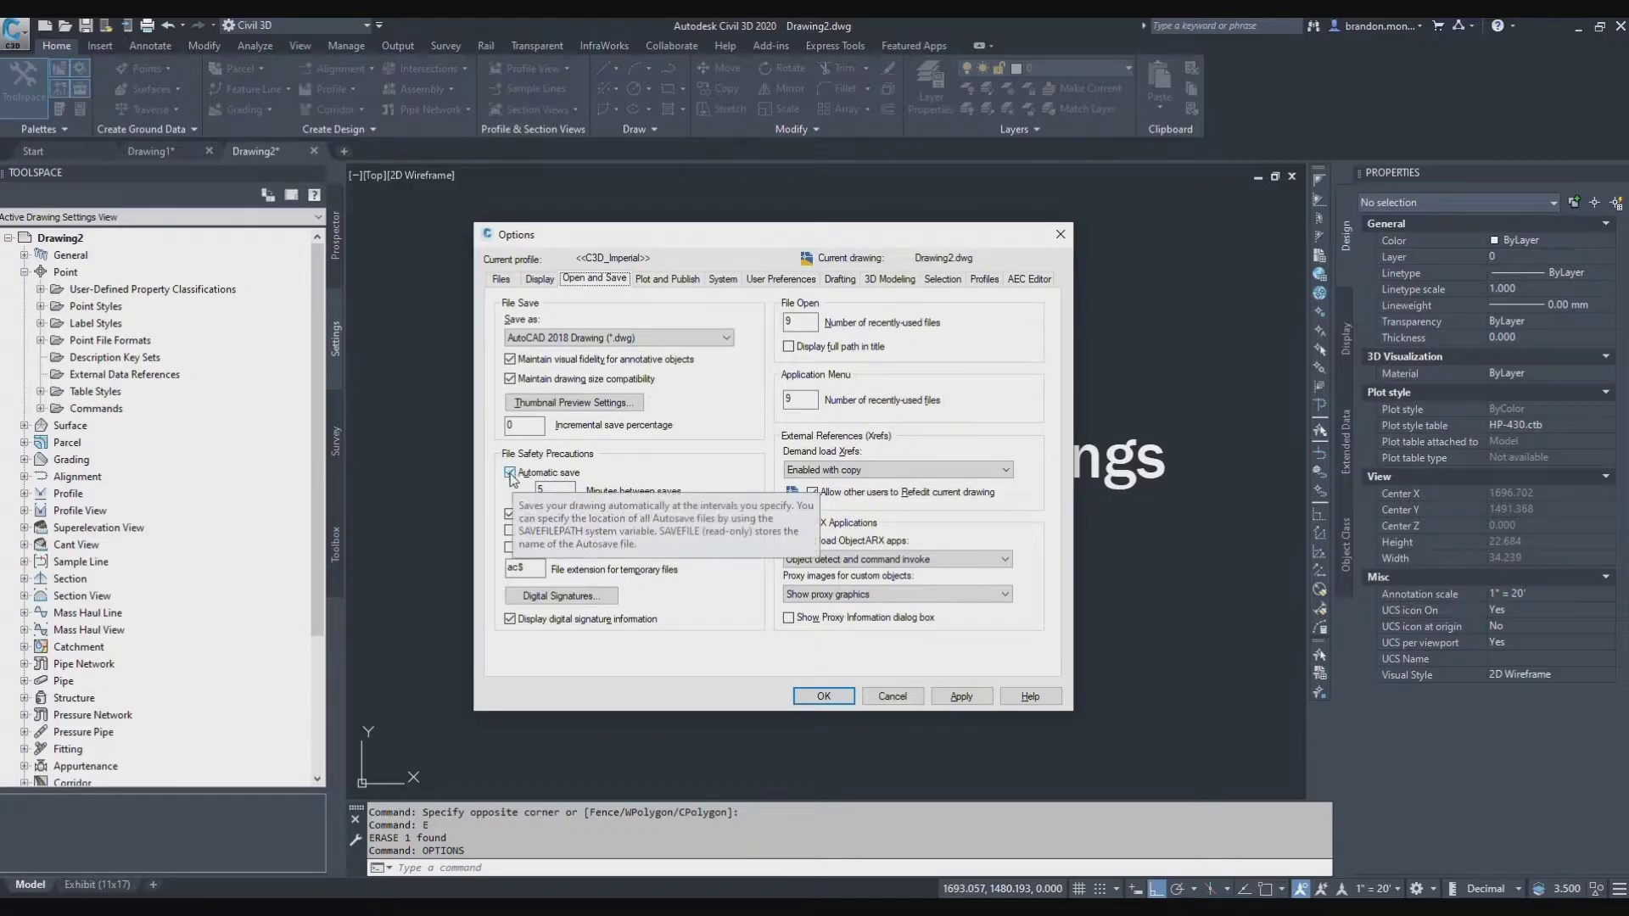
left_click(551, 492)
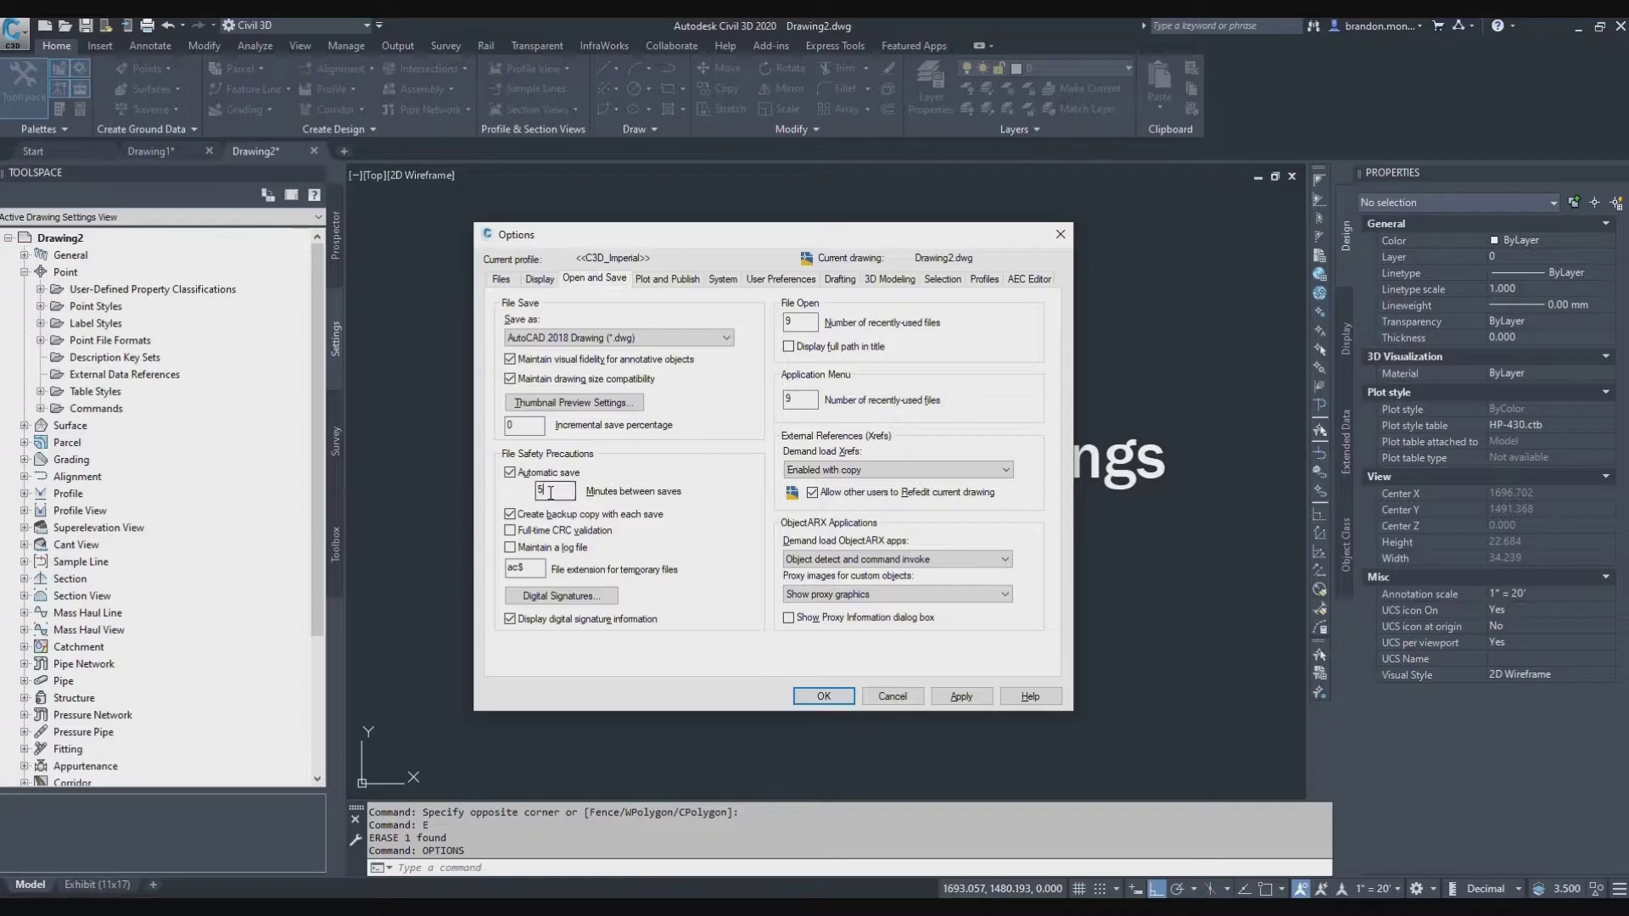
double_click(550, 492)
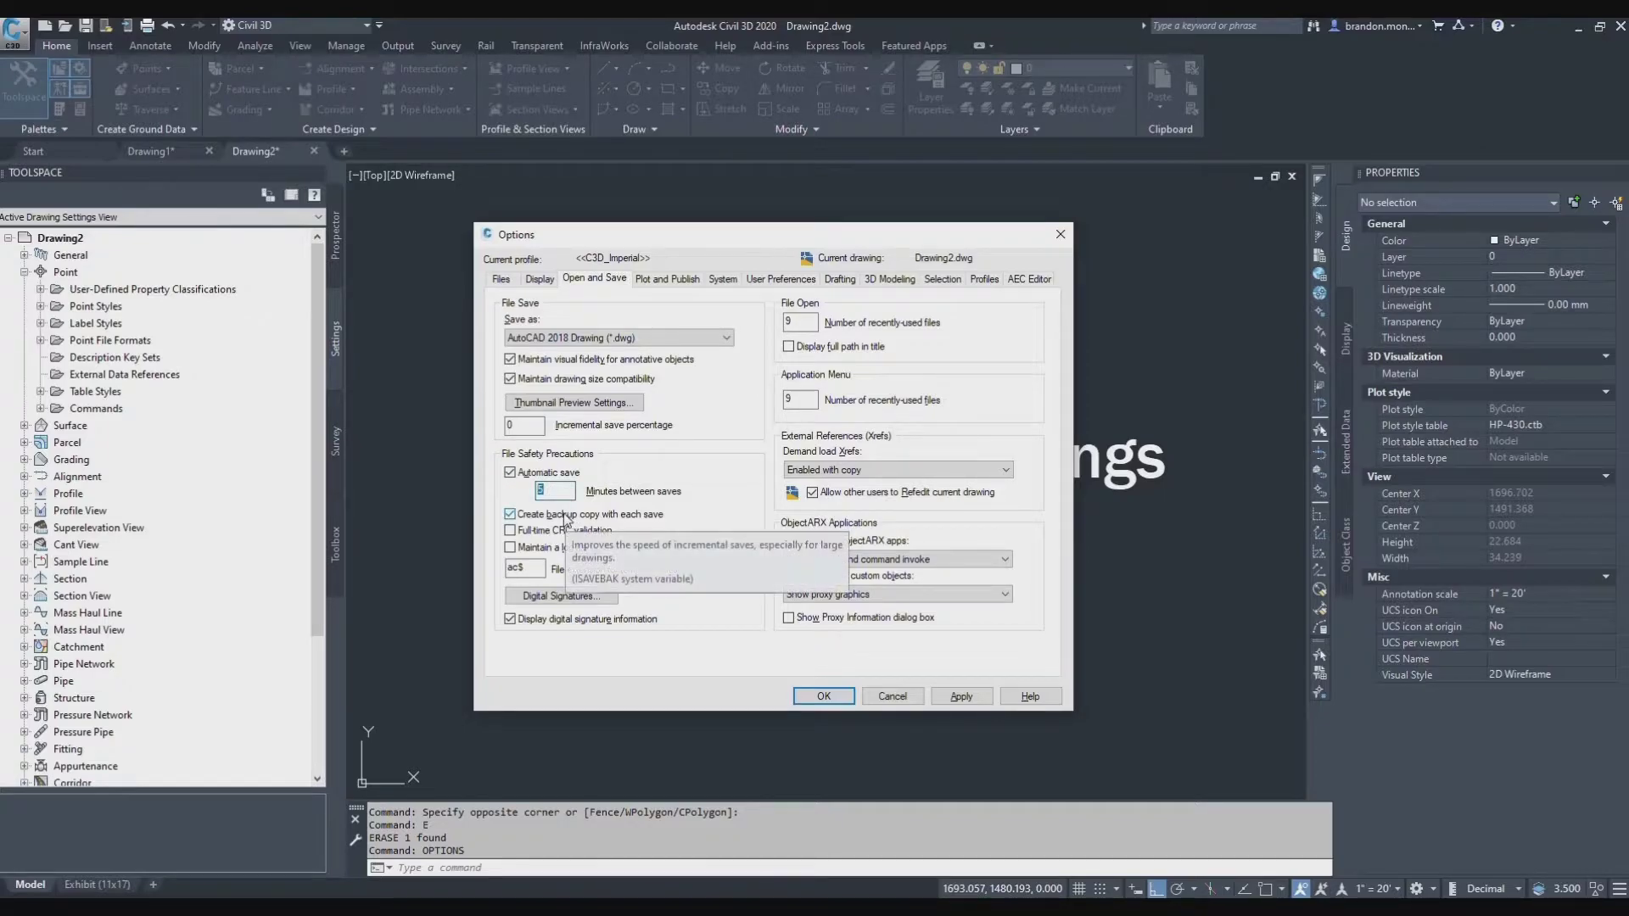
type("5")
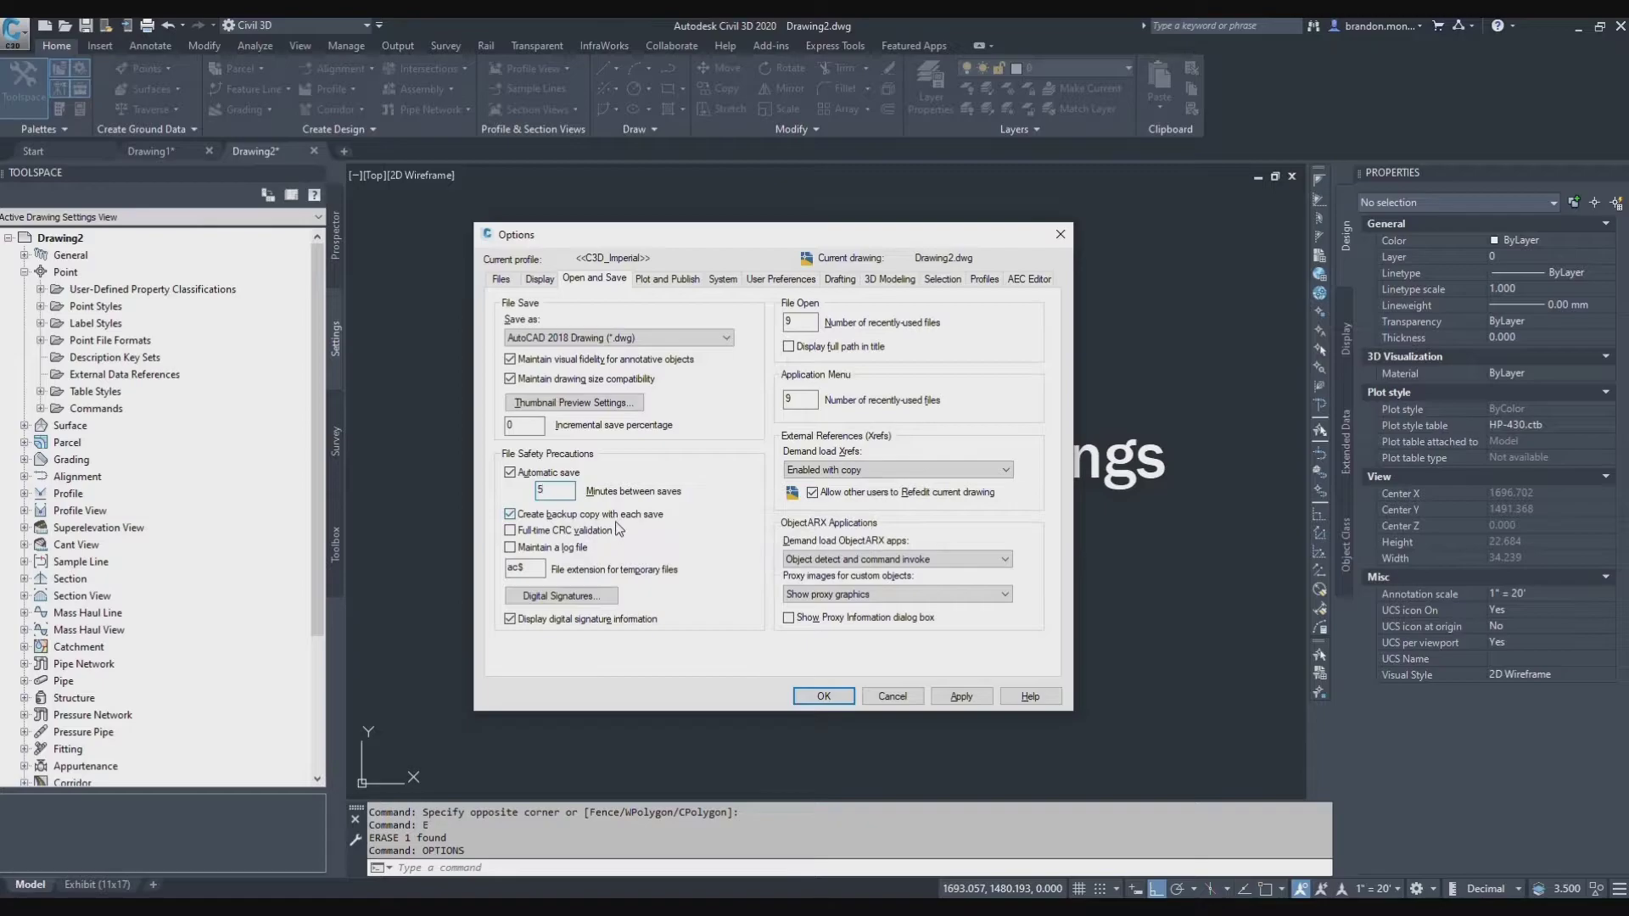
mouse_move(623, 535)
Expand Automatic Save File Location on the Files tab to show the autosave folder path
left_click(500, 281)
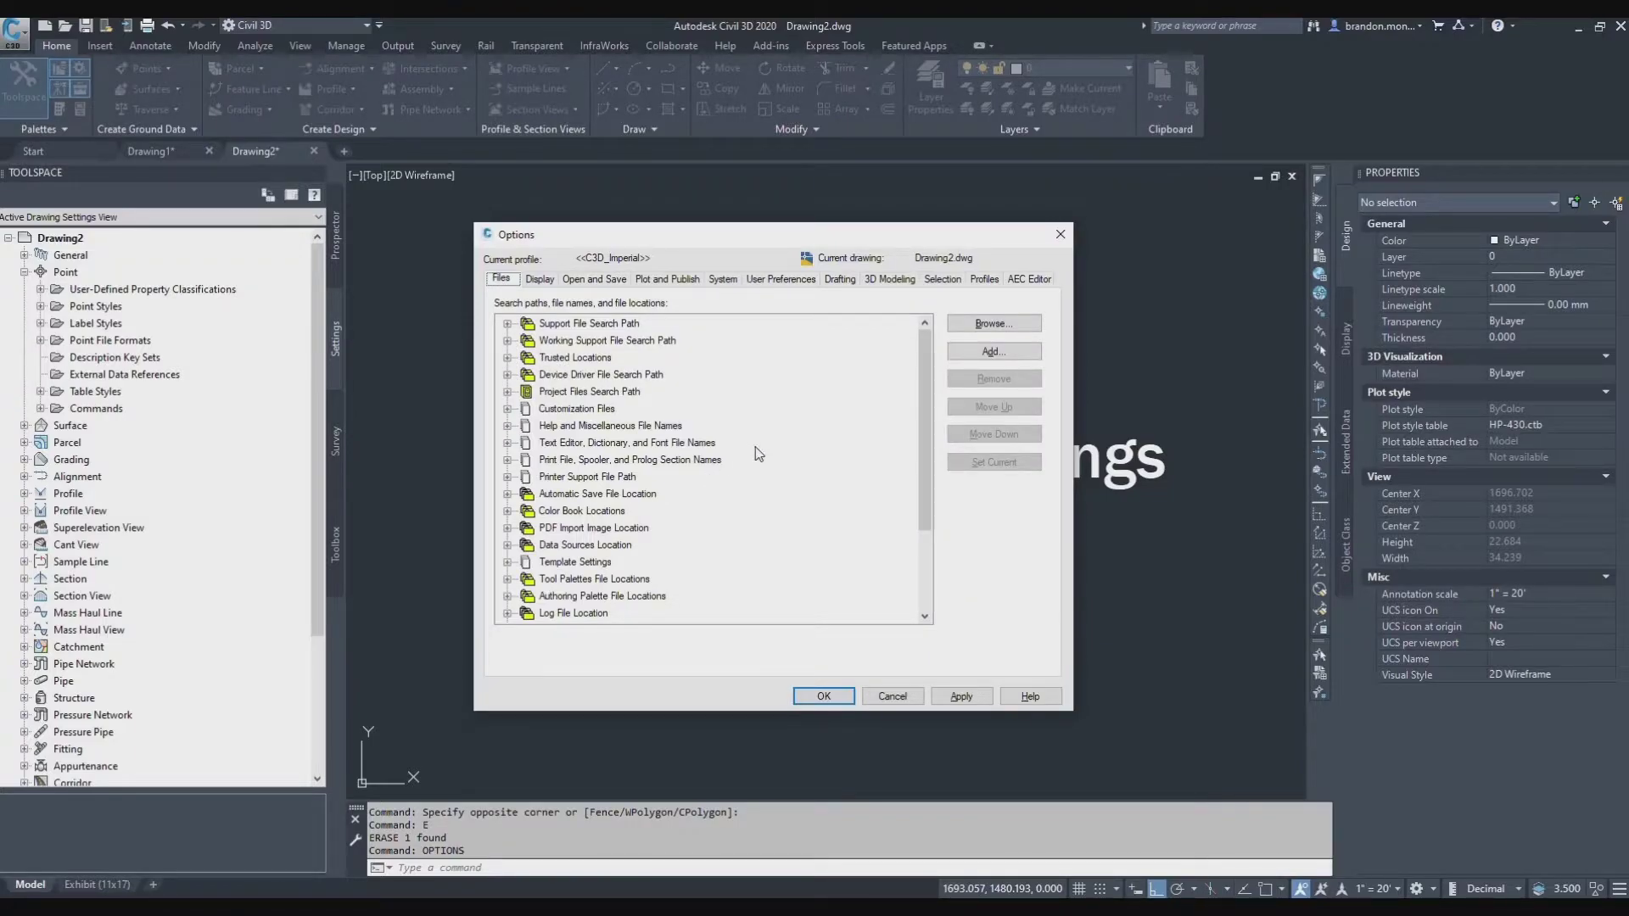
left_click(594, 494)
scroll(589, 441, "down", 2)
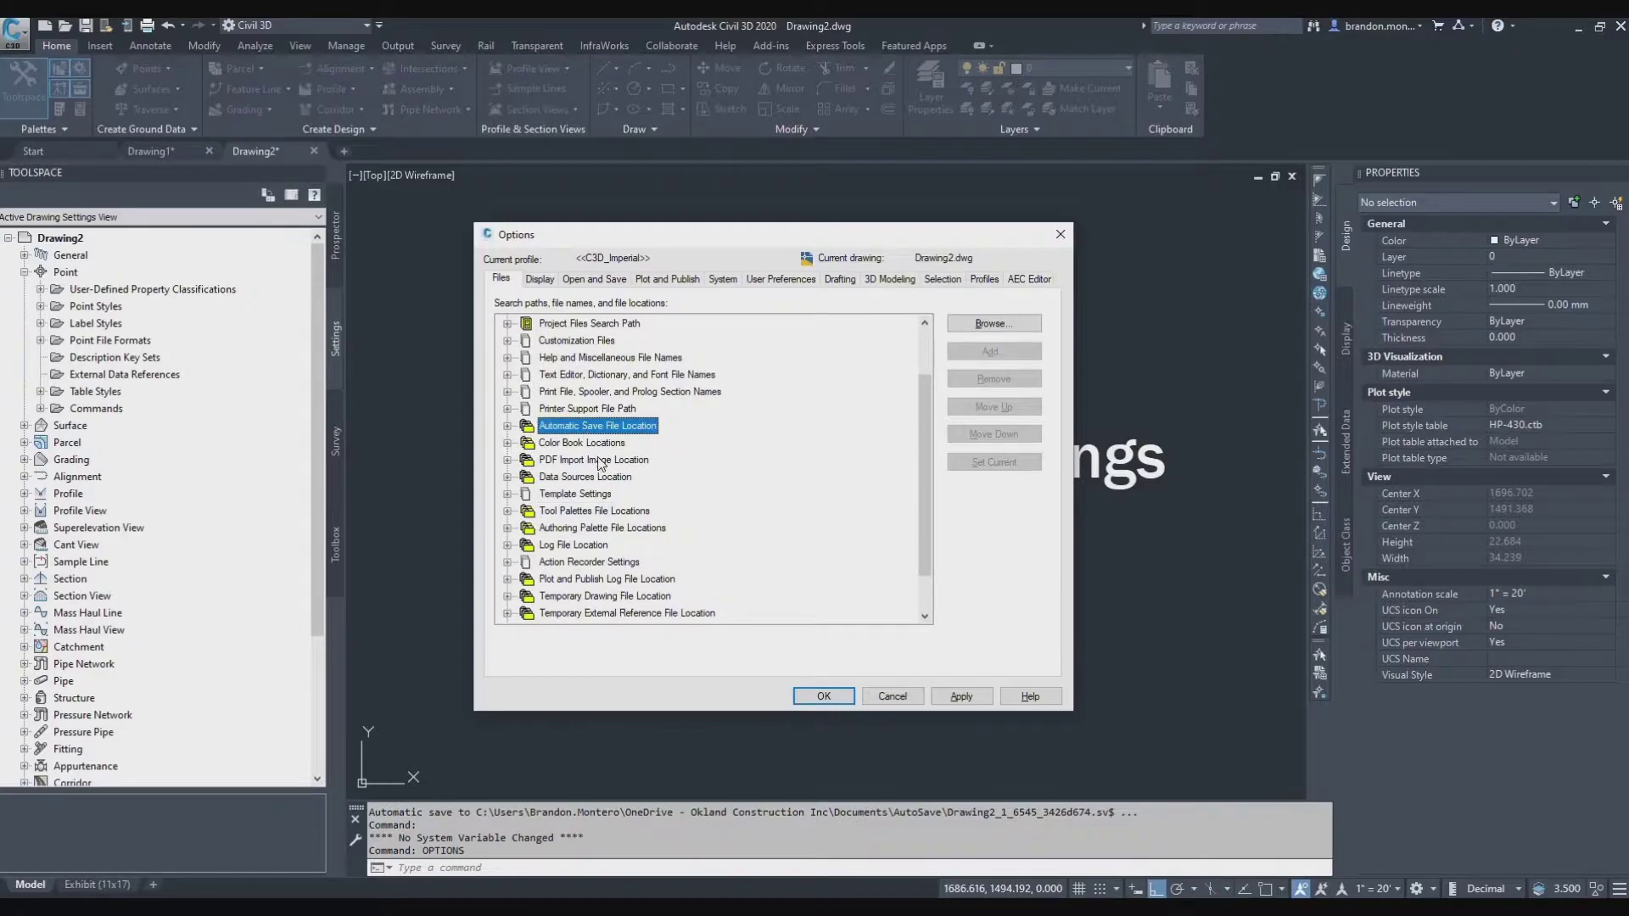
left_click(507, 426)
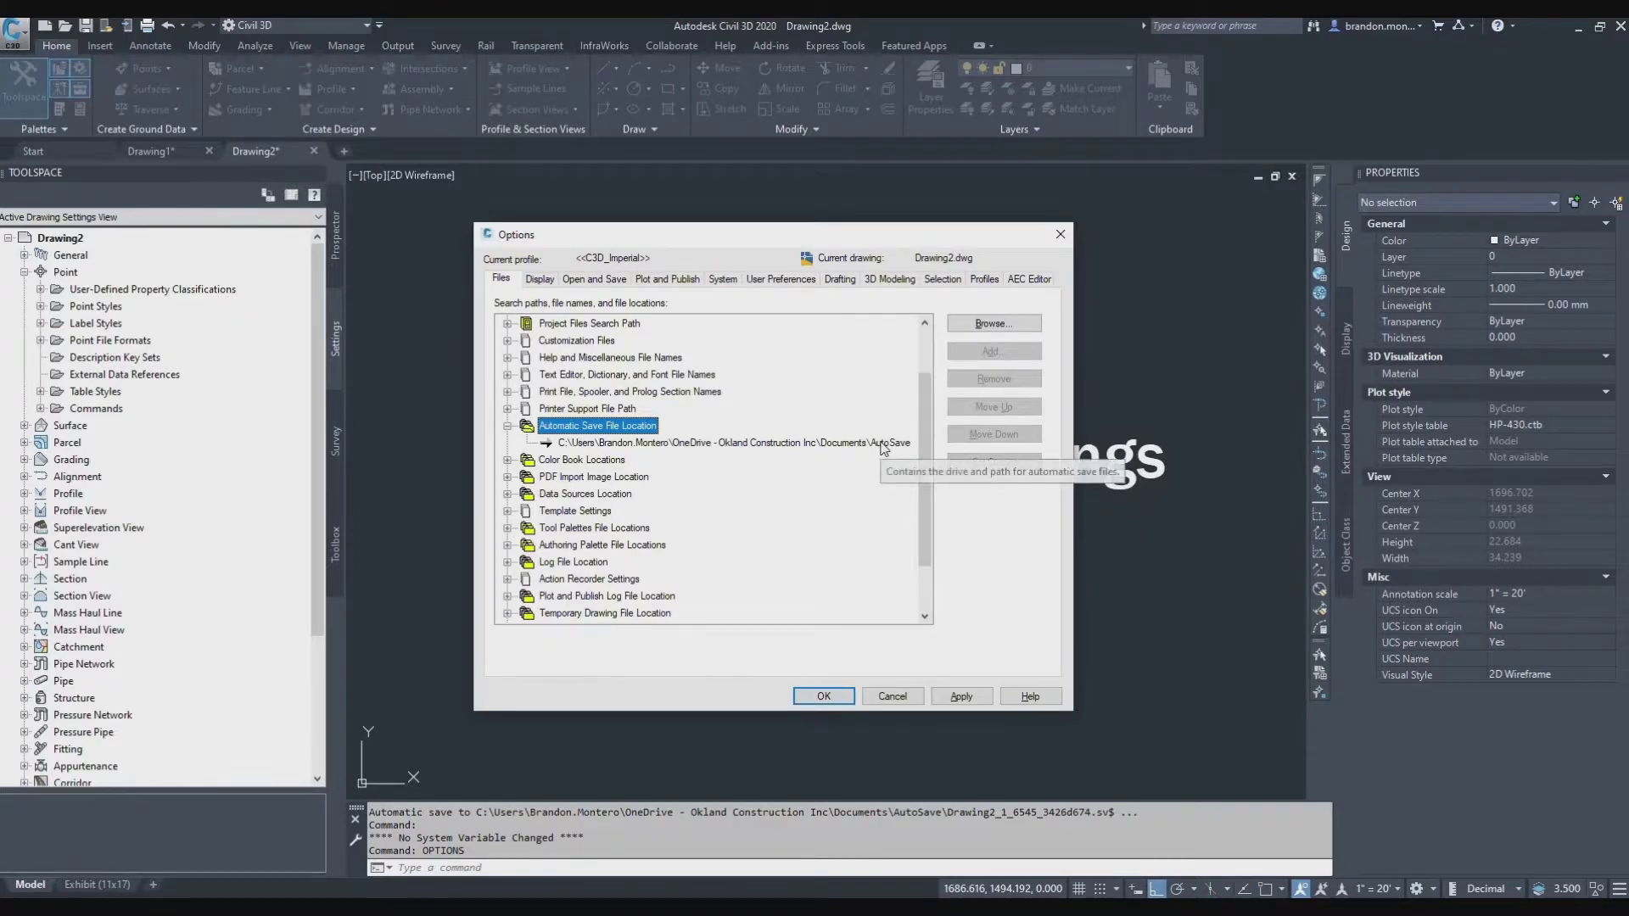
scroll(721, 458, "down", 1)
left_click(552, 463)
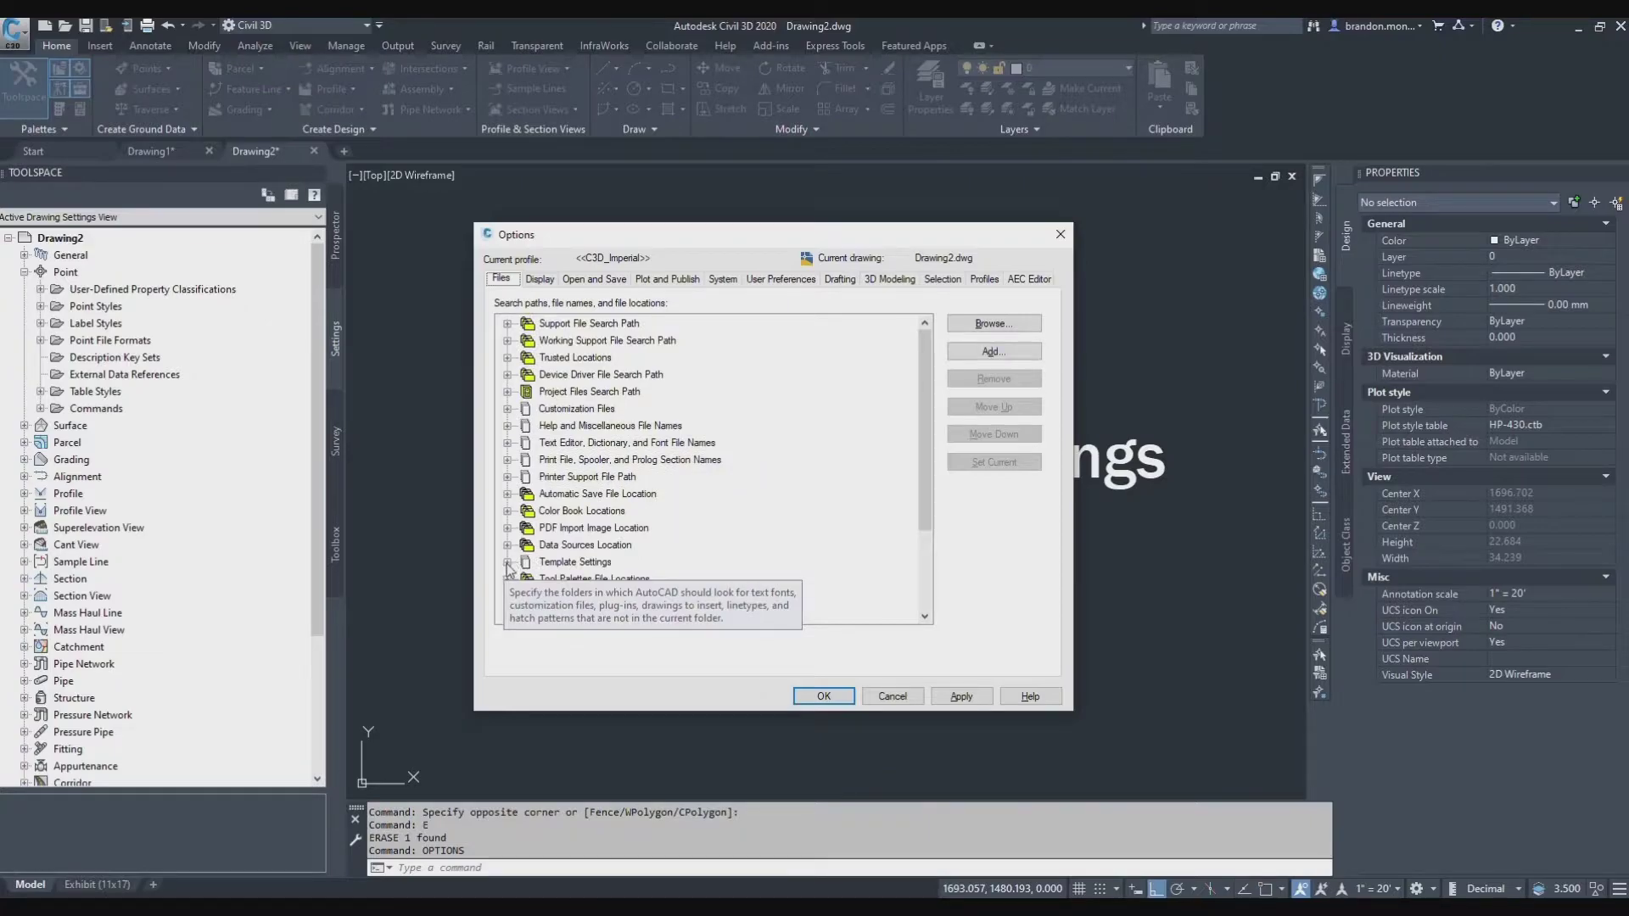
Set EXHIBIT 11X17.dwt from CAD Templates as the QNEW default template and apply it
left_click(508, 562)
scroll(788, 388, "down", 3)
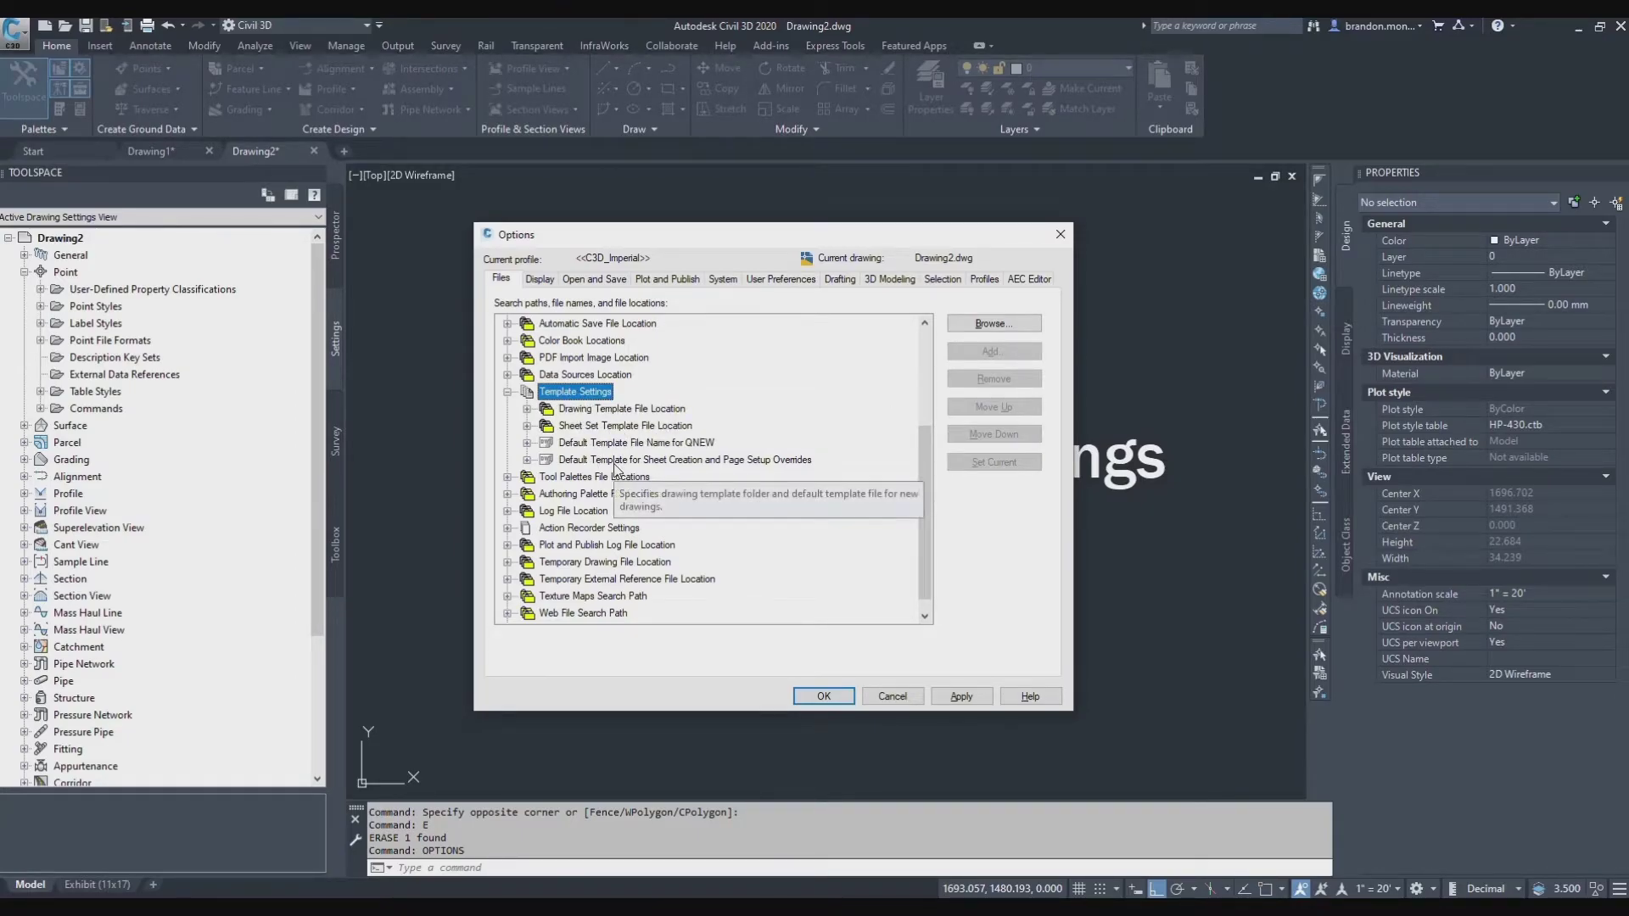
left_click(527, 409)
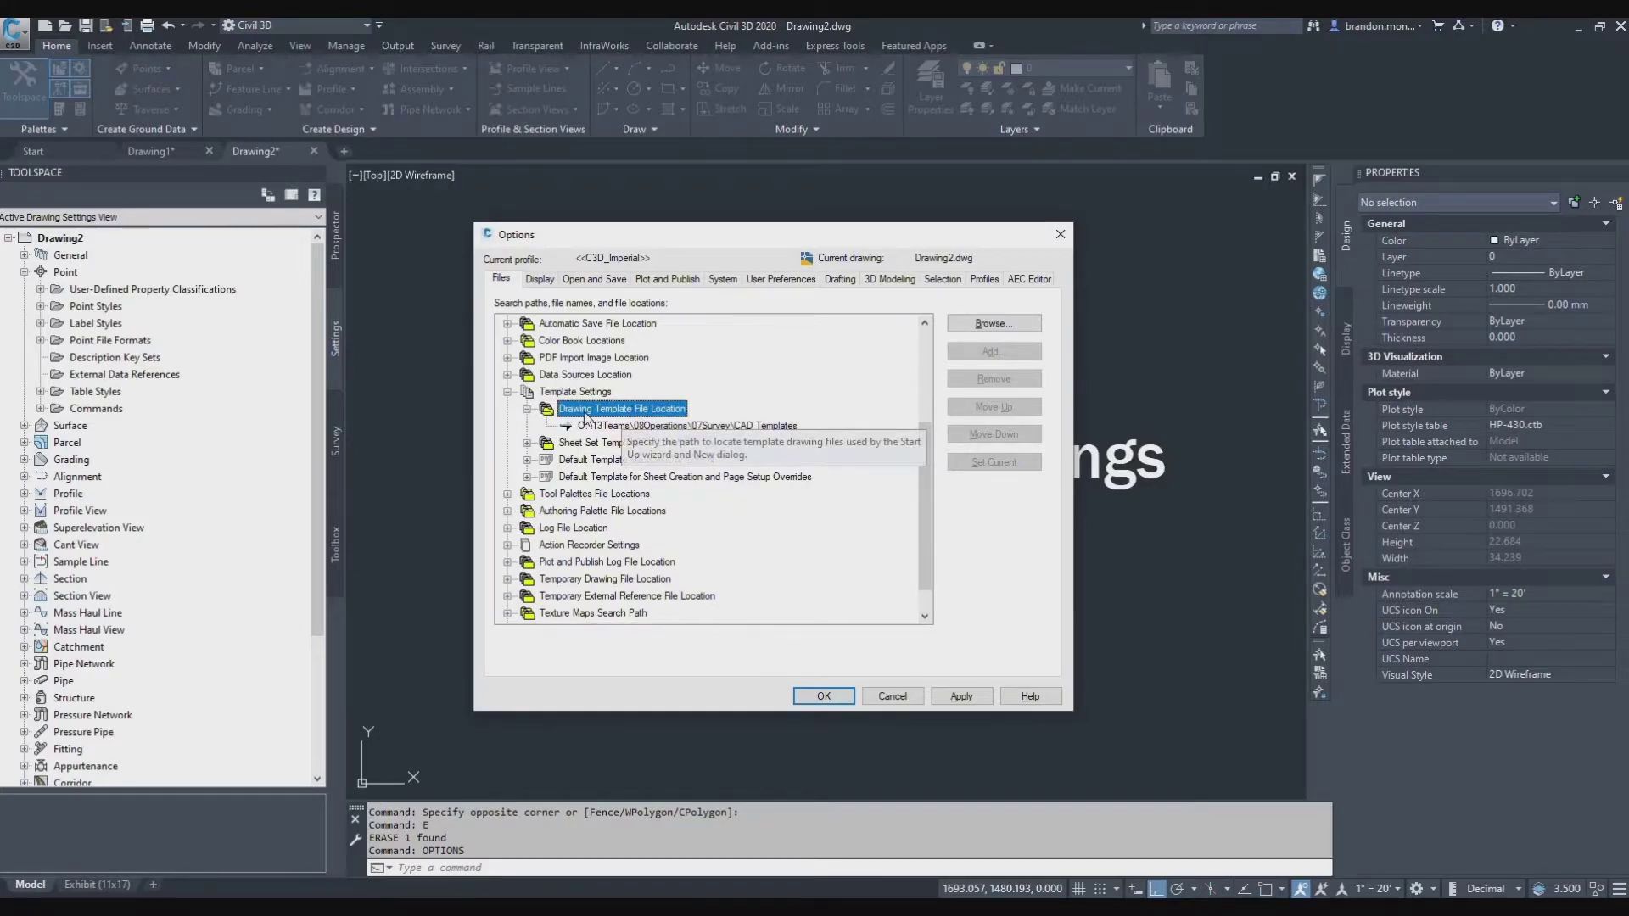
left_click(745, 429)
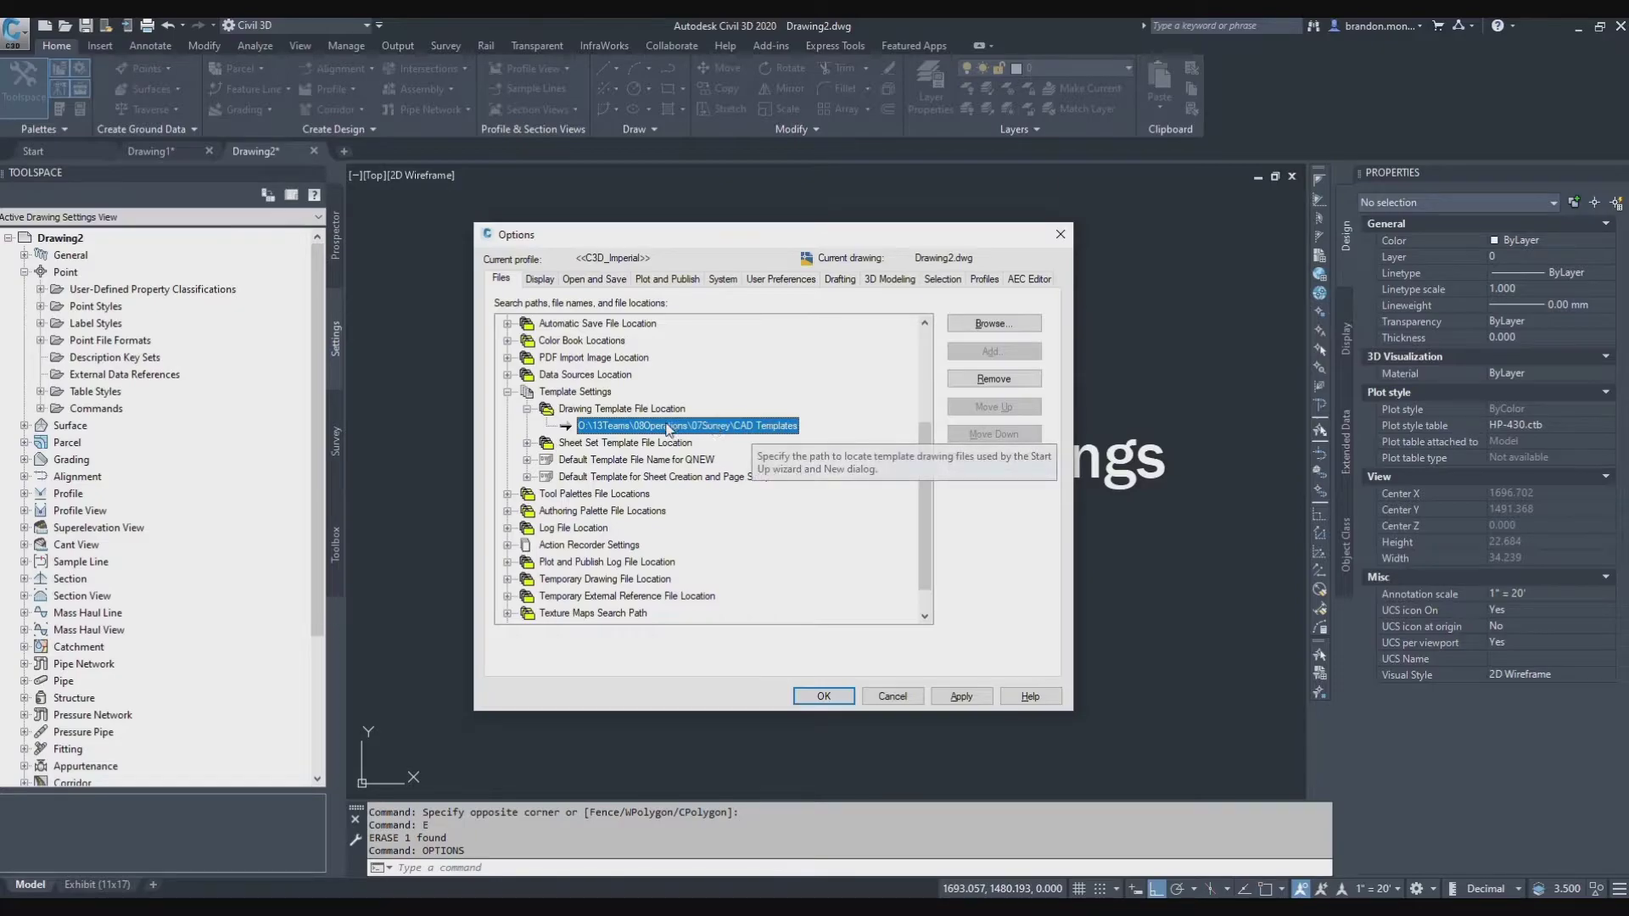
double_click(541, 463)
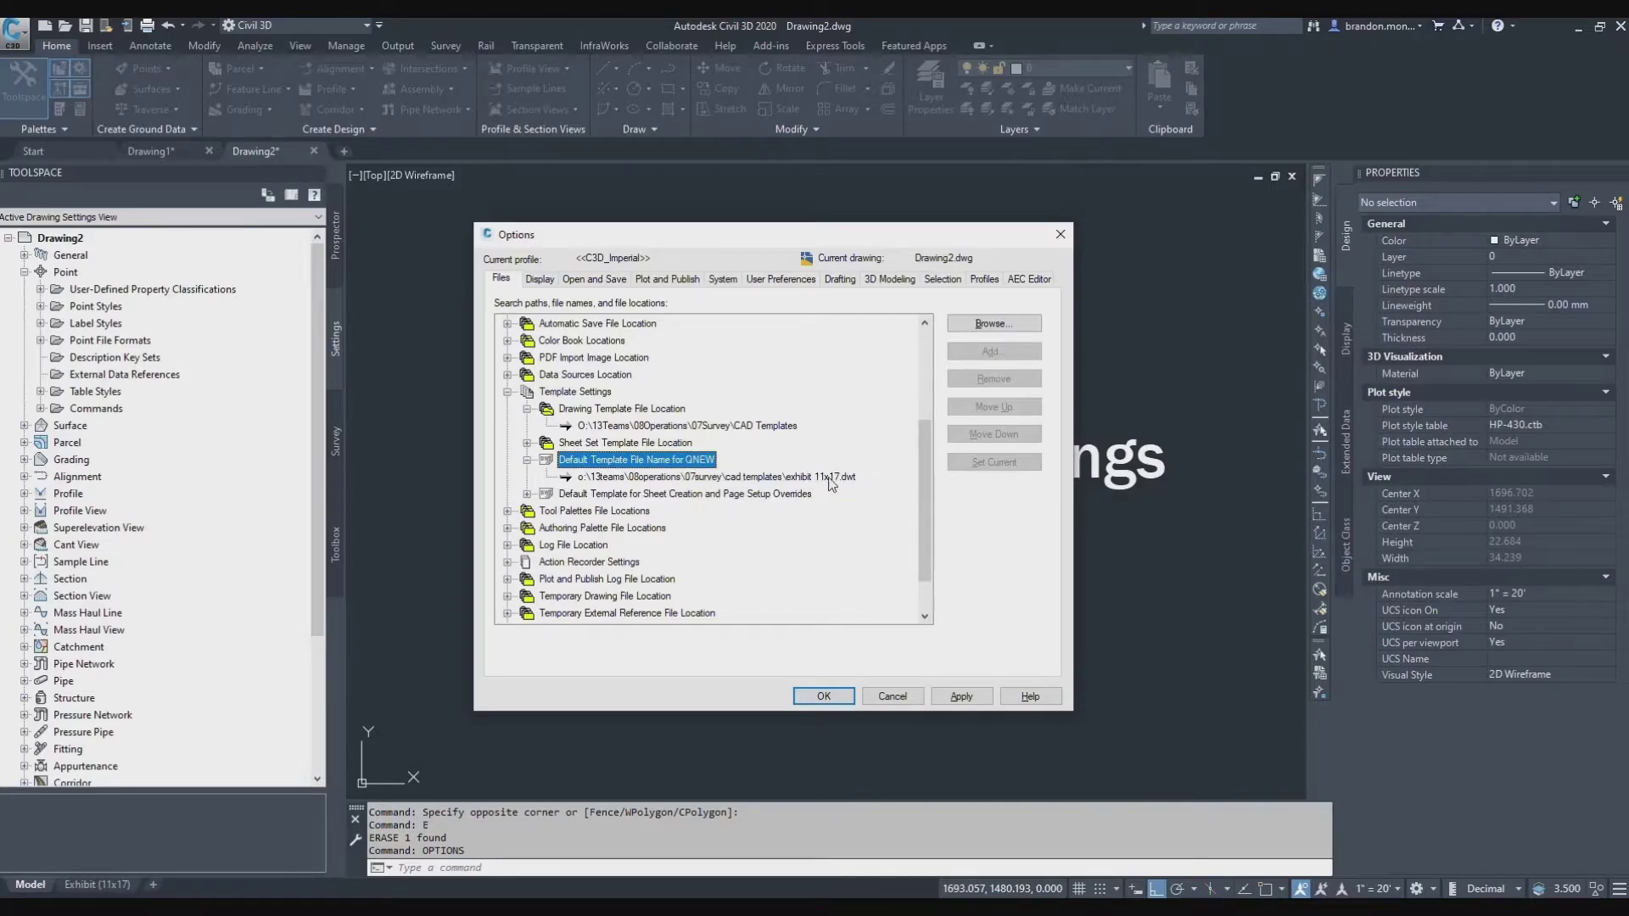
left_click(842, 480)
left_click(1010, 324)
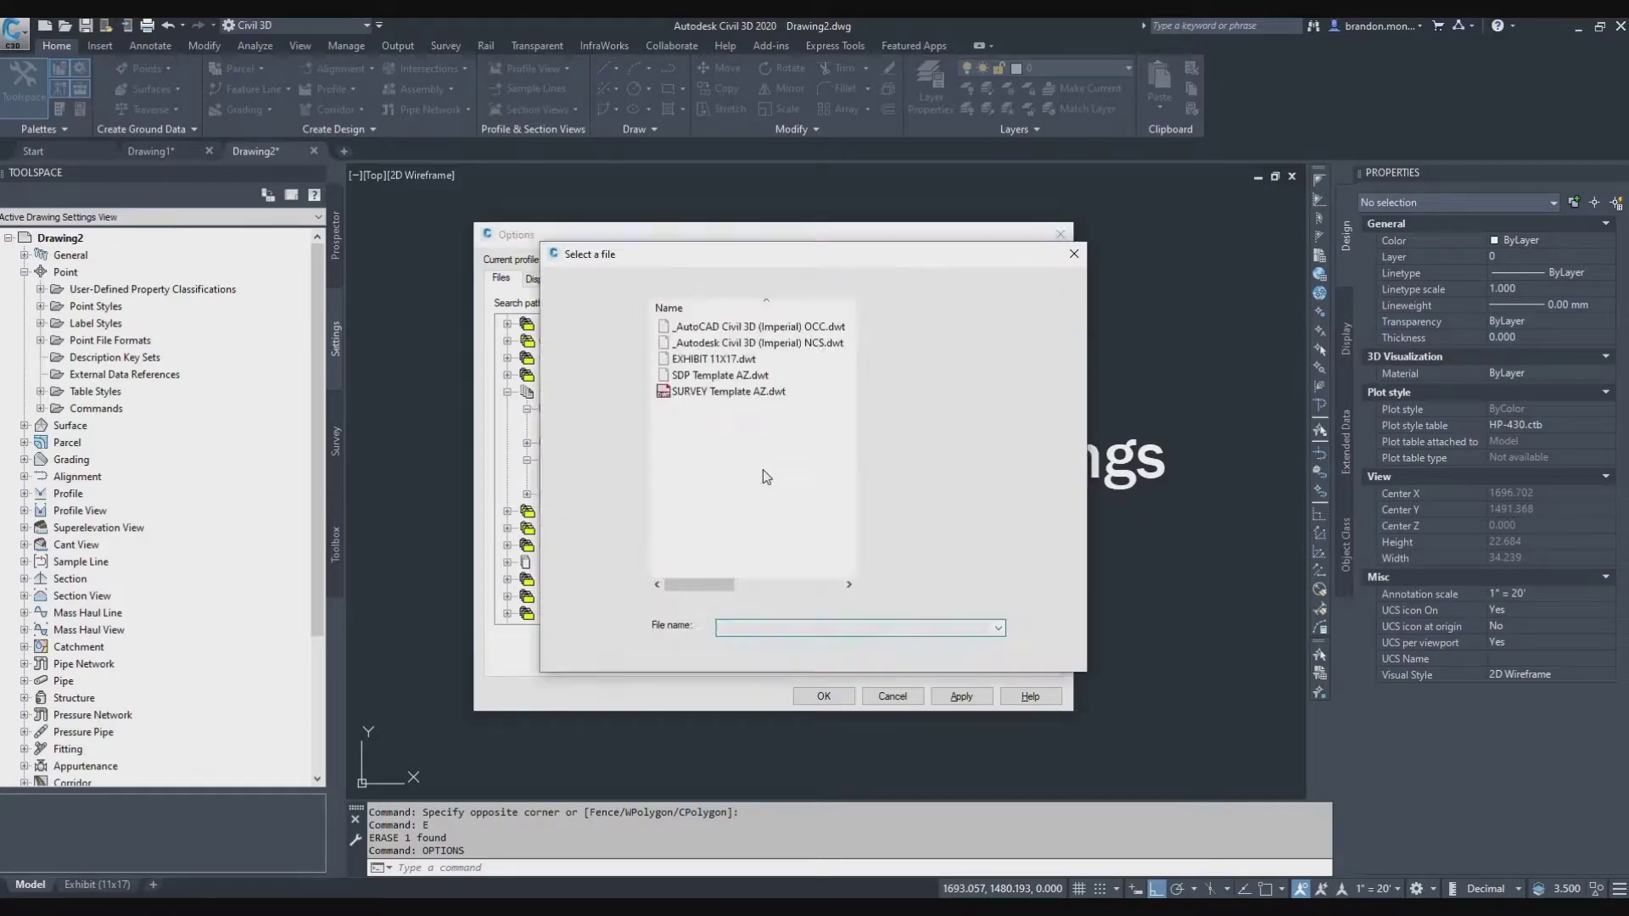
left_click(716, 359)
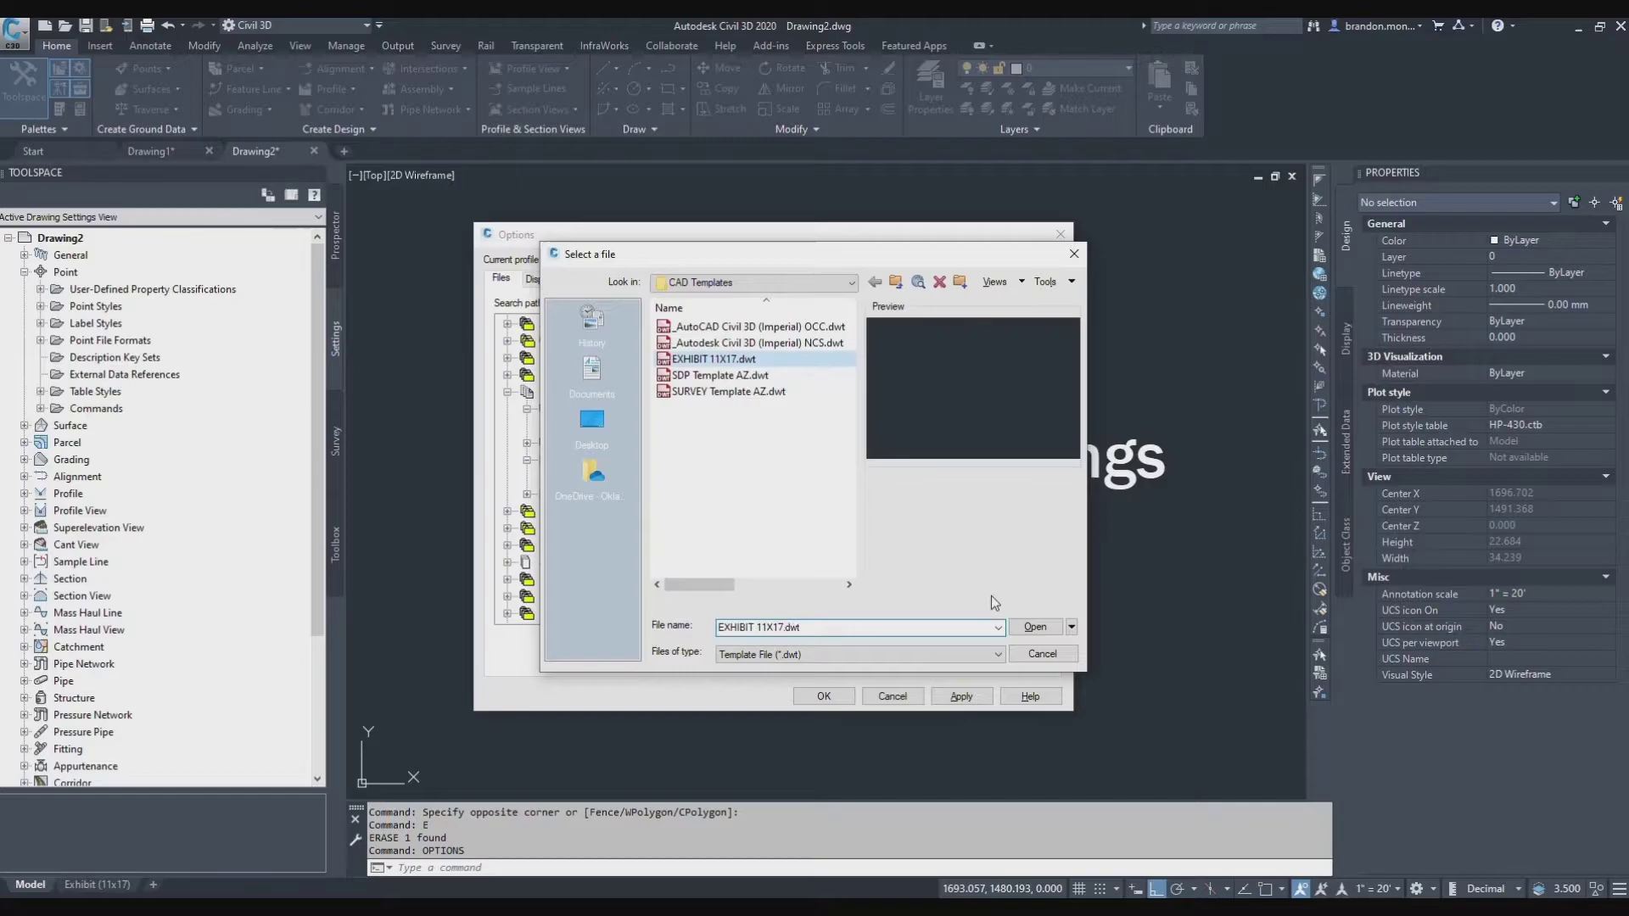
left_click(1033, 627)
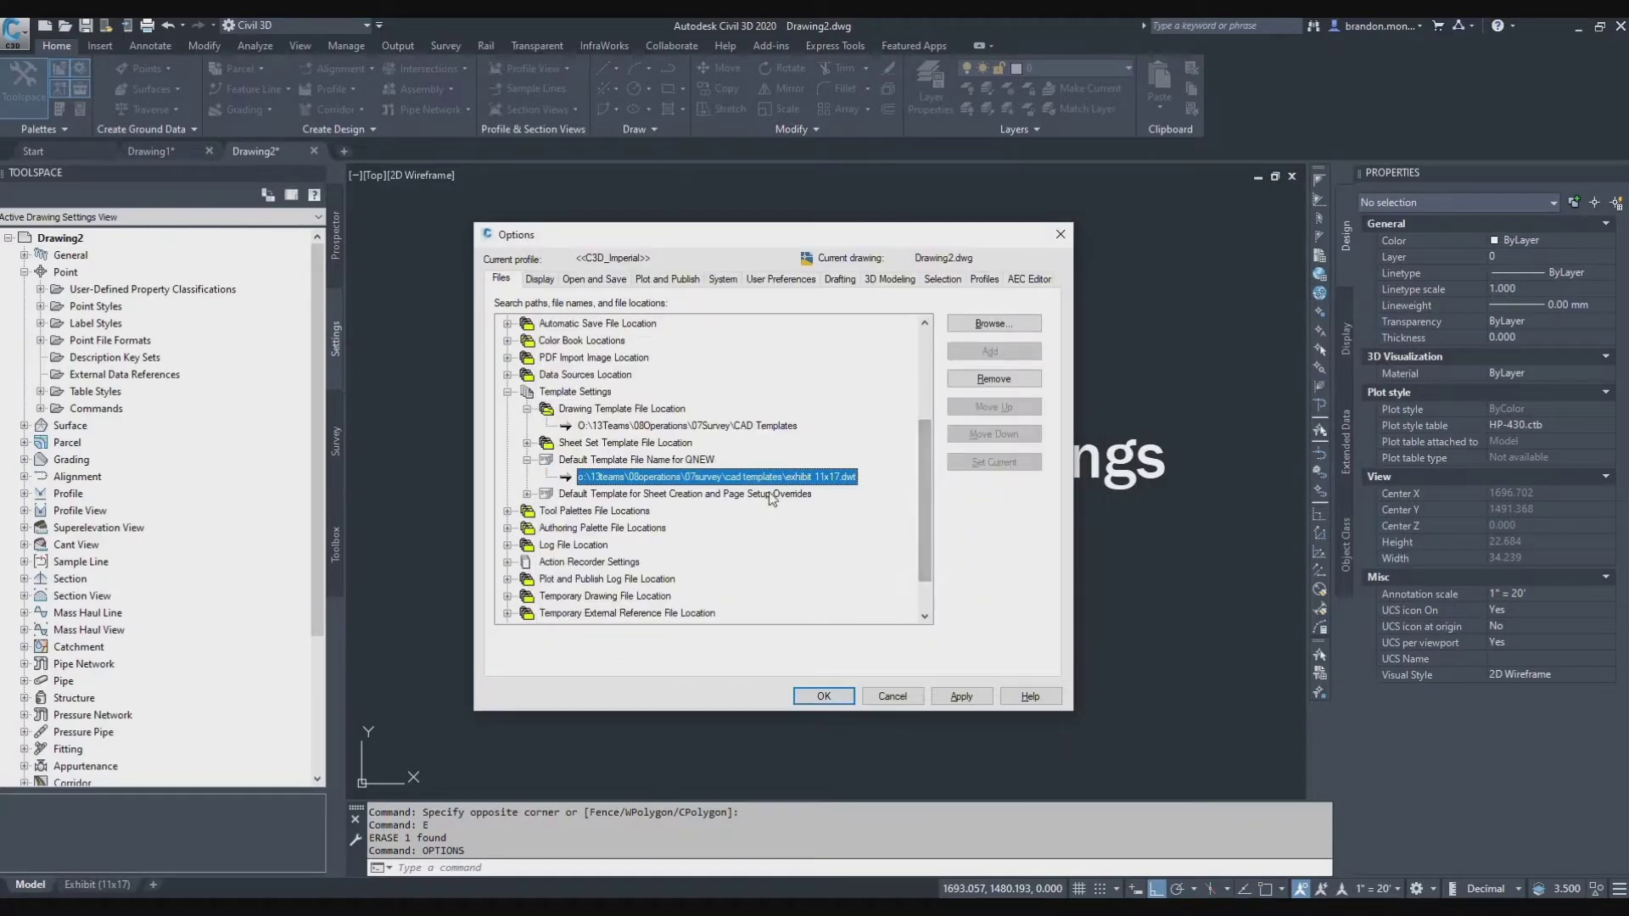
left_click(961, 696)
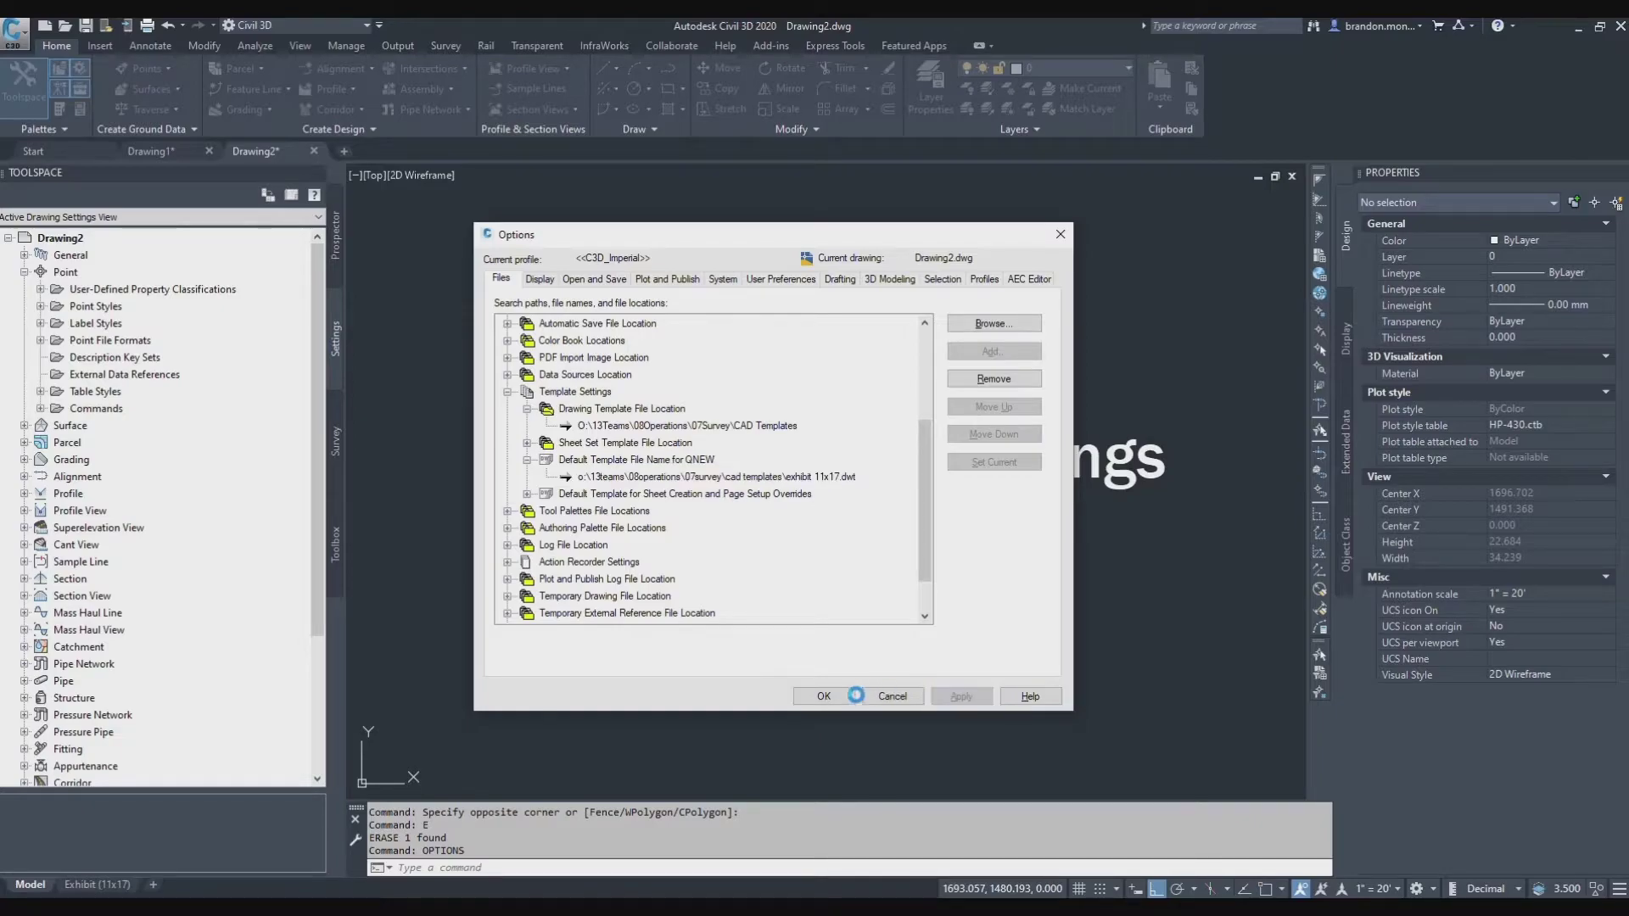
Save and close Options, then reopen them on the Display page
left_click(823, 697)
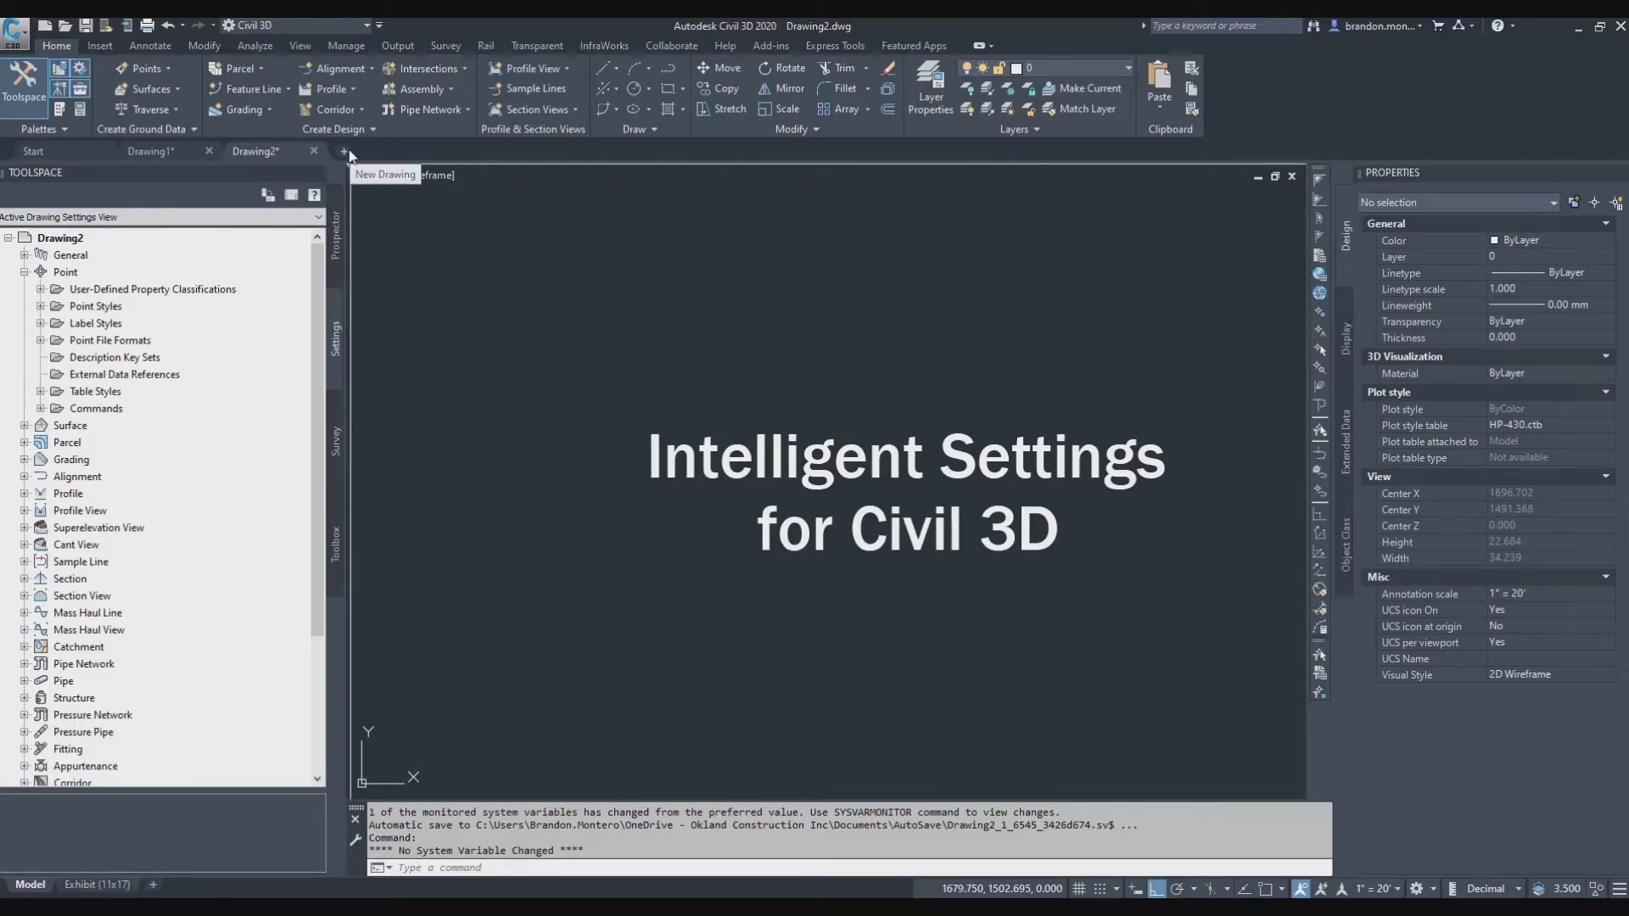
type("OPTIONS")
key("Return")
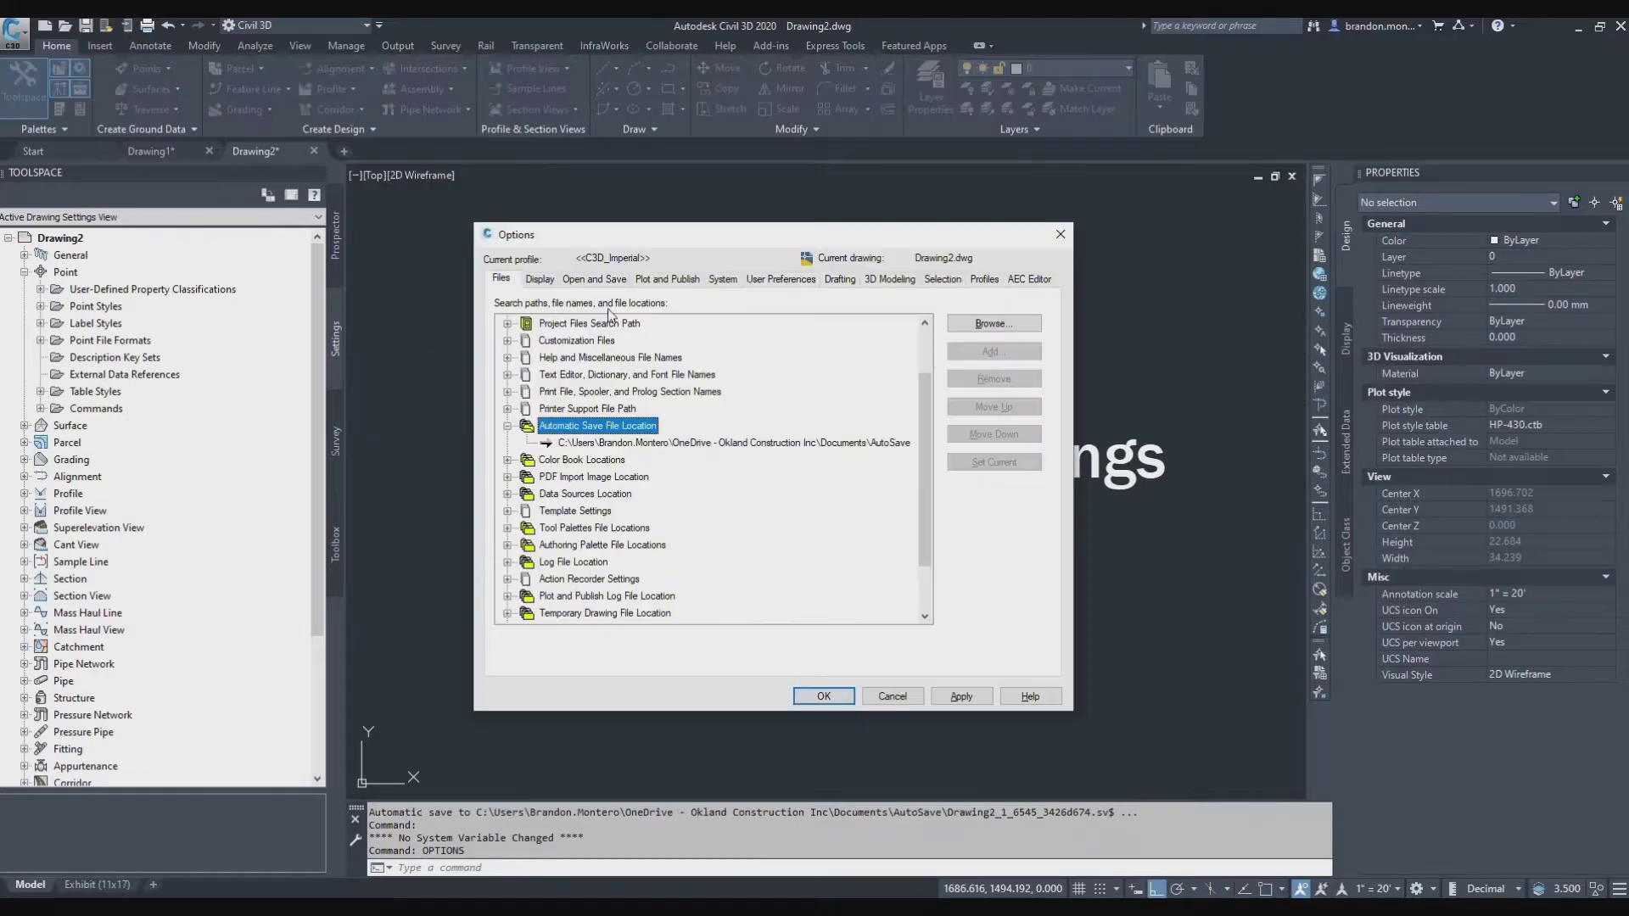
left_click(540, 280)
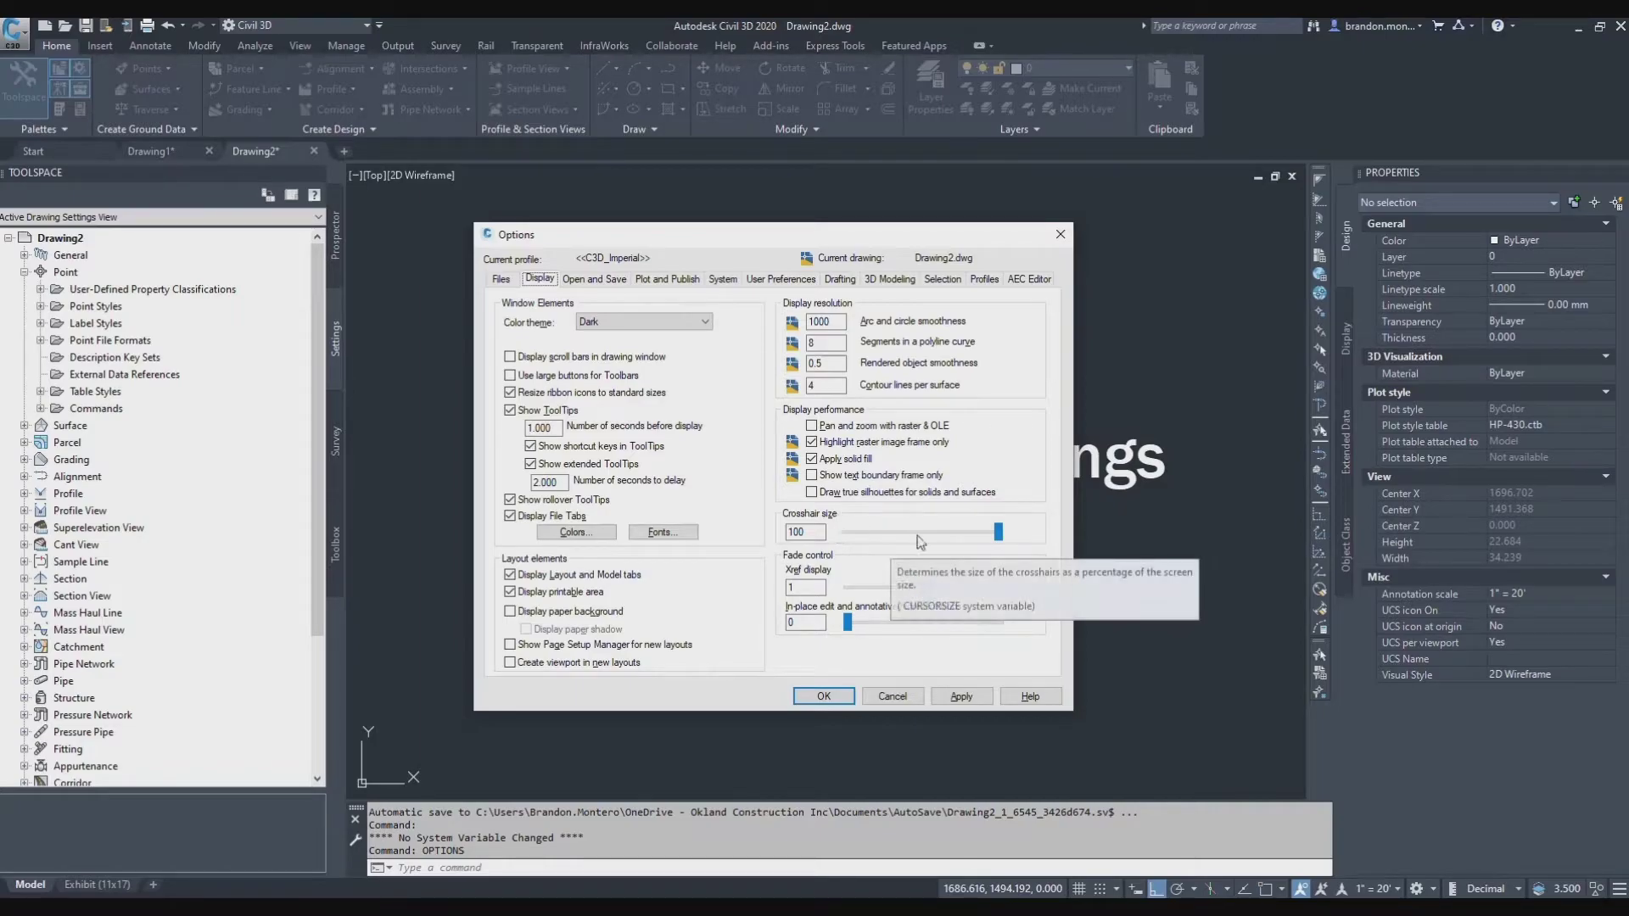
left_click_drag(999, 532, 1011, 540)
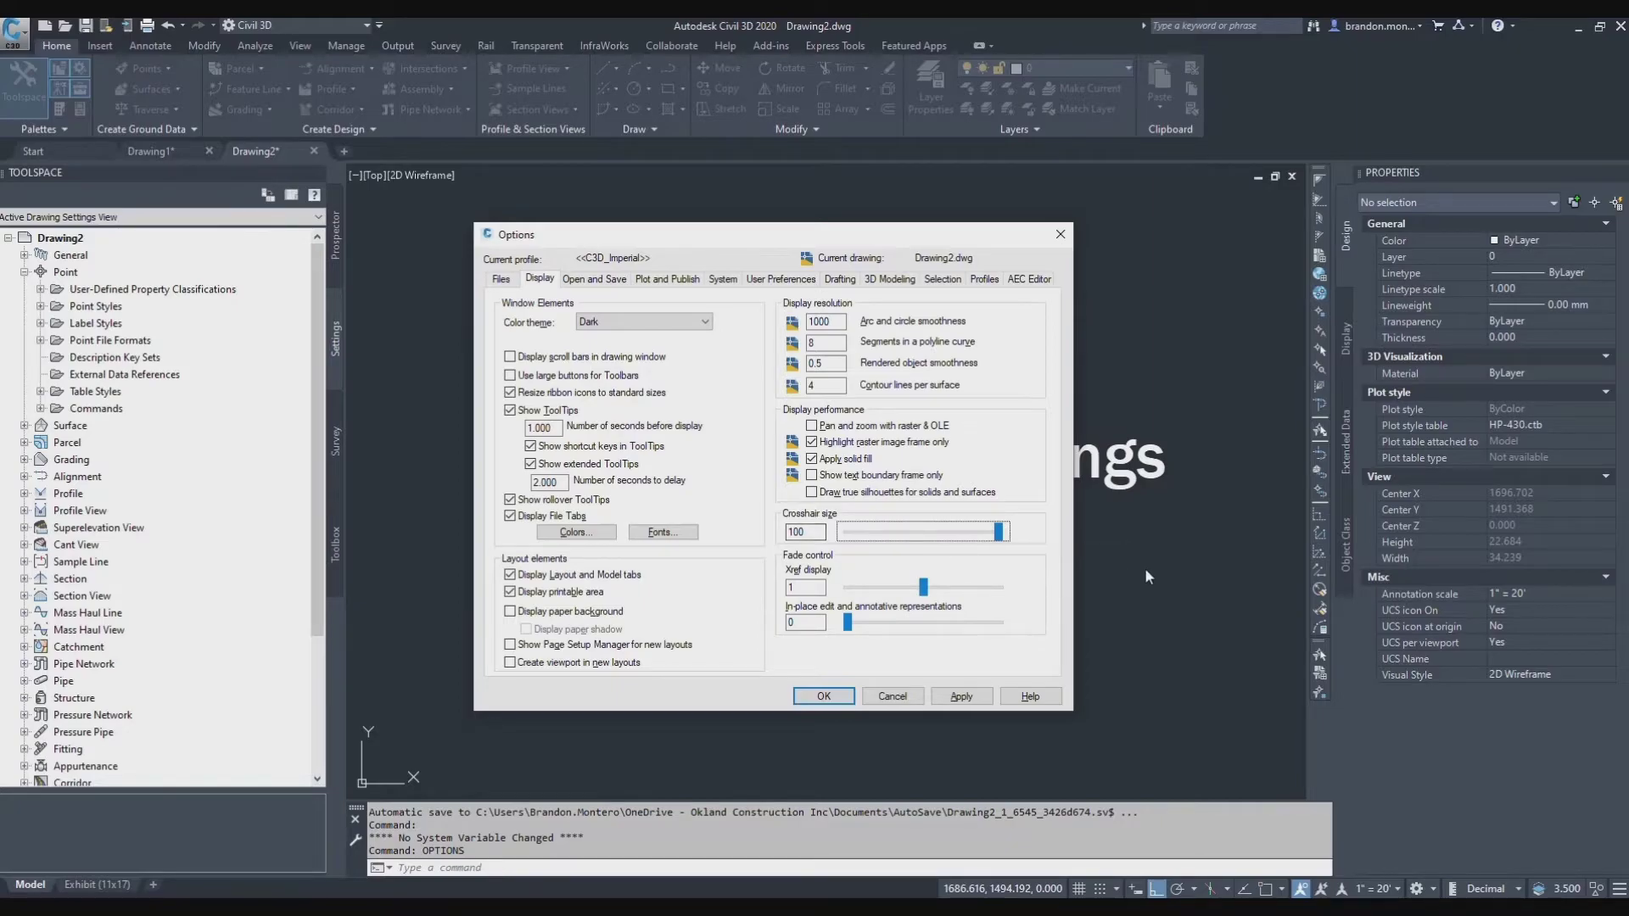
left_click(811, 532)
Uncheck Display paper background under Layout elements
left_click(510, 612)
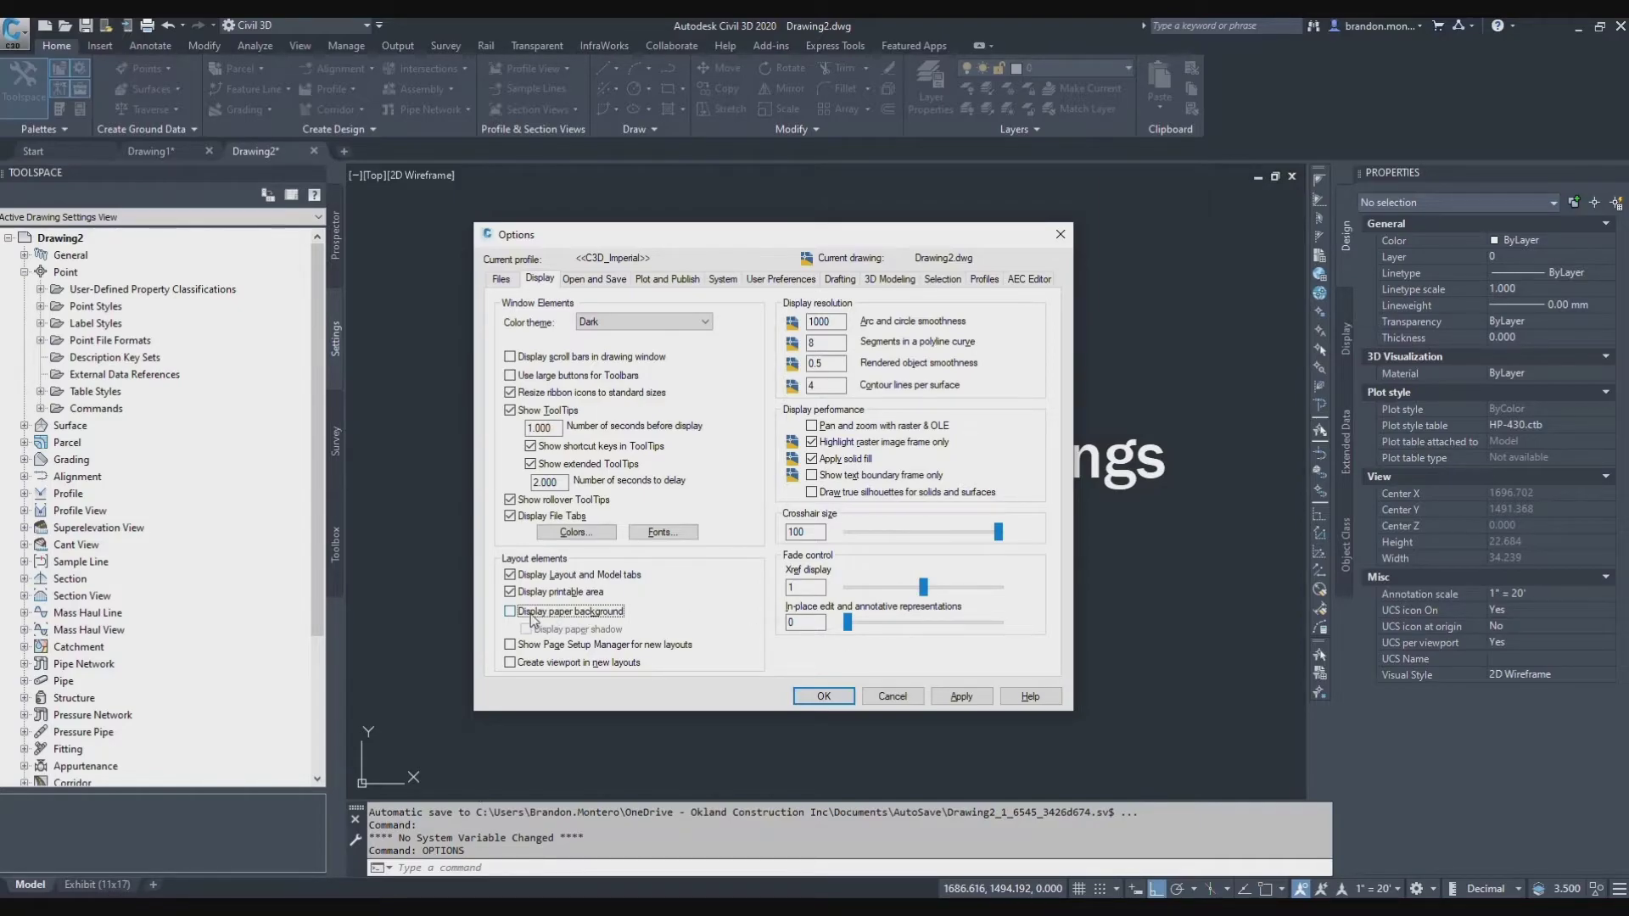
mouse_move(617, 627)
Compare the Sheet/layout and 2D model space background colours in Drawing Window Colors
left_click(583, 533)
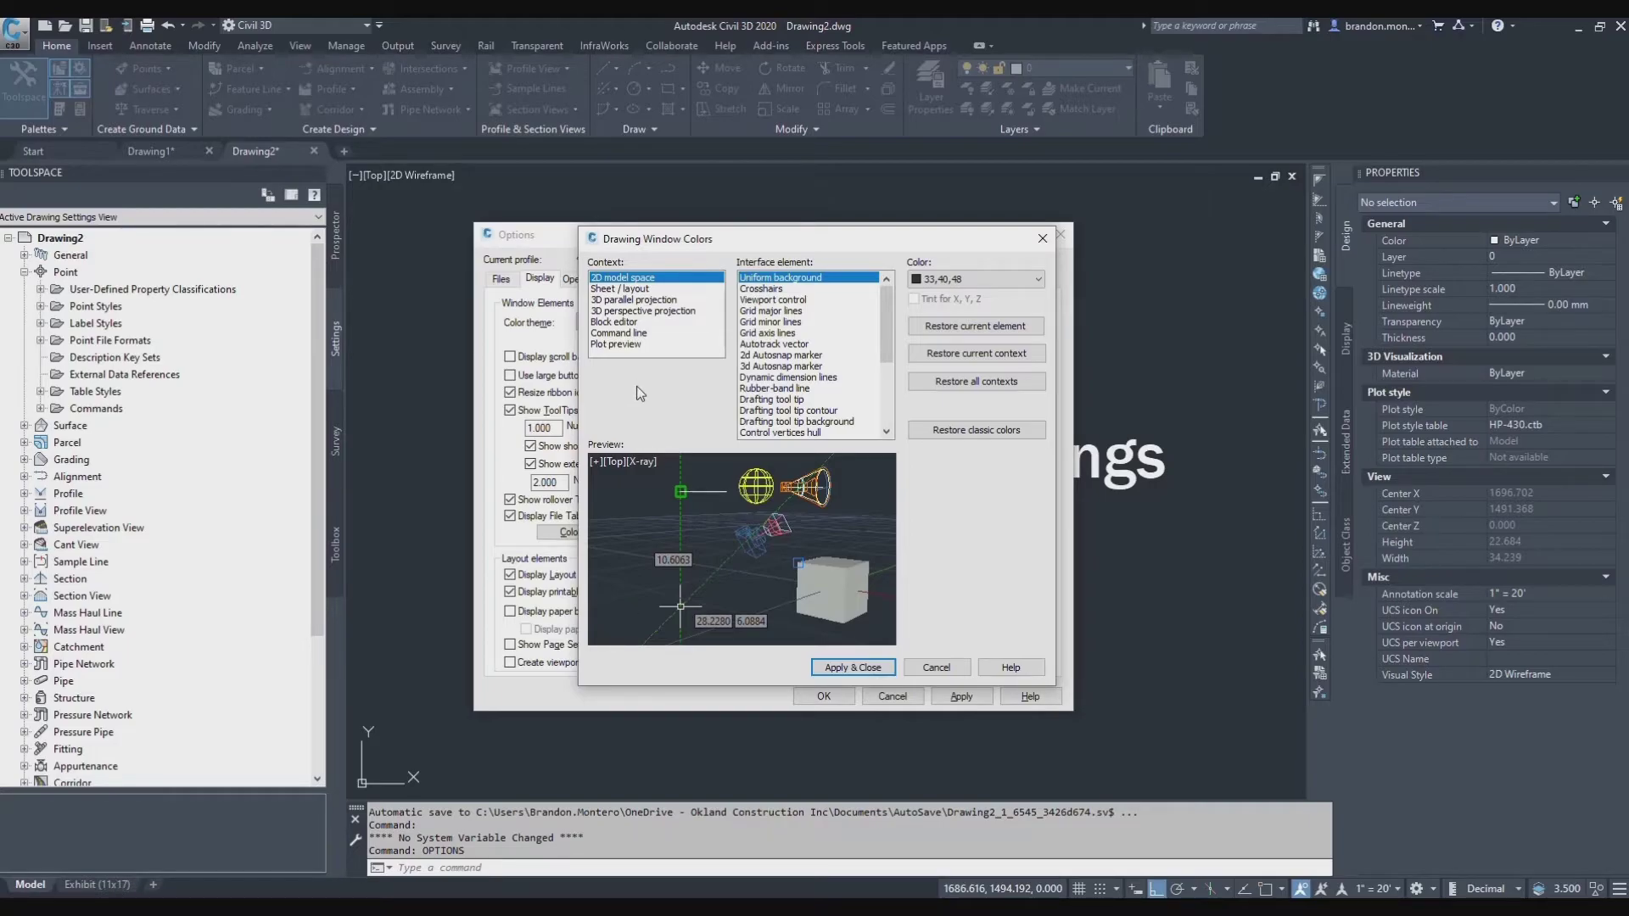
left_click(609, 290)
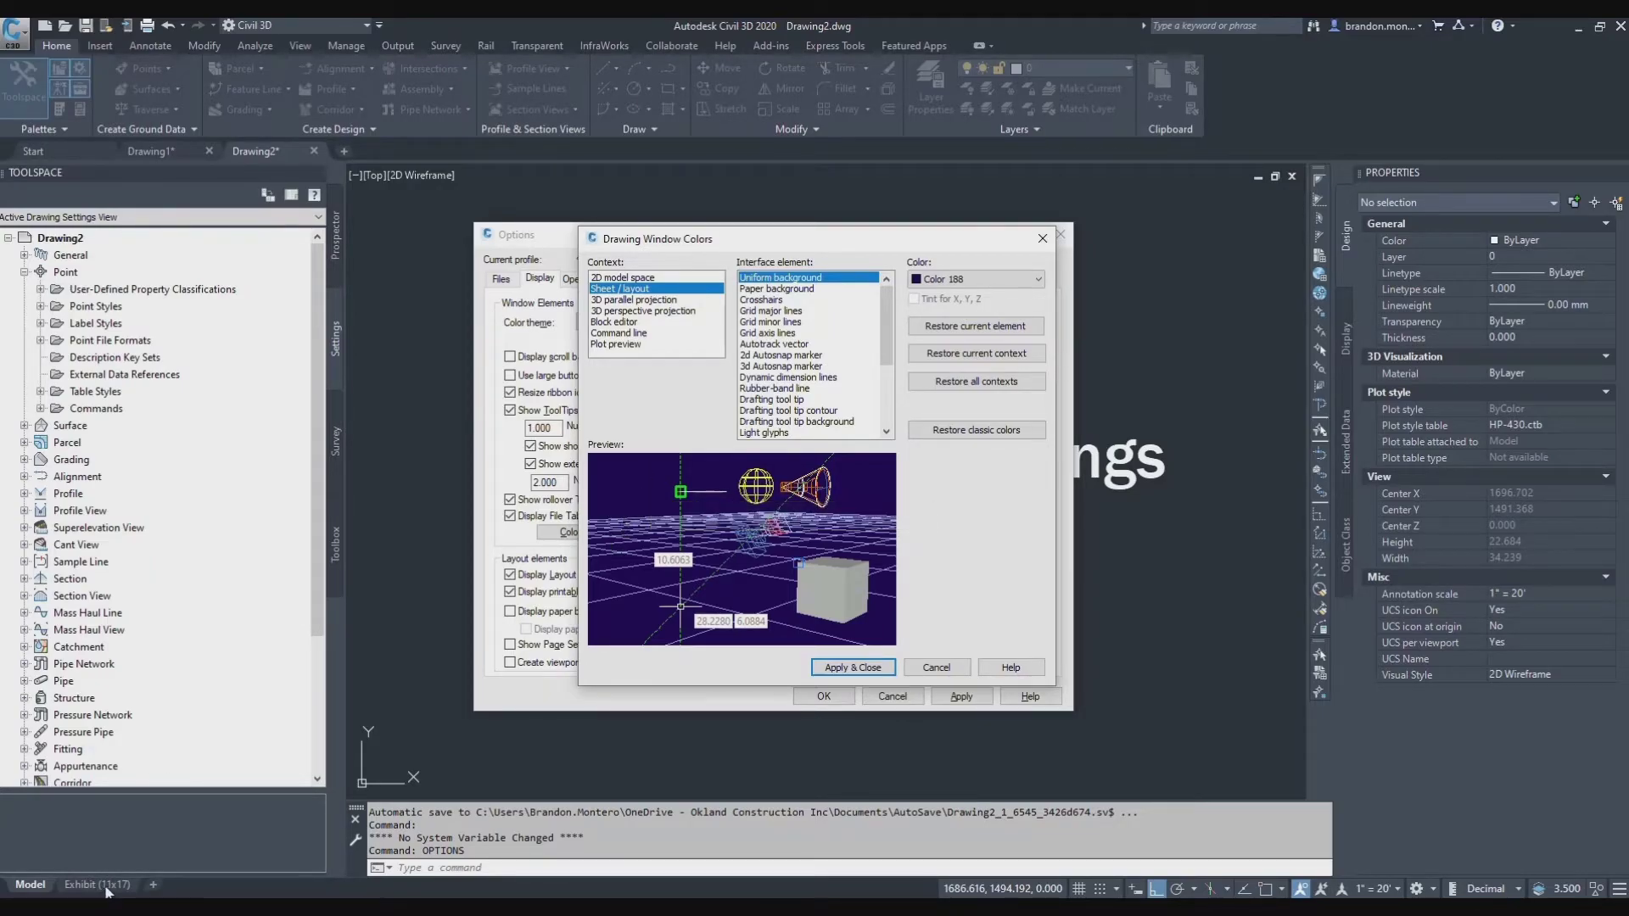
left_click(628, 278)
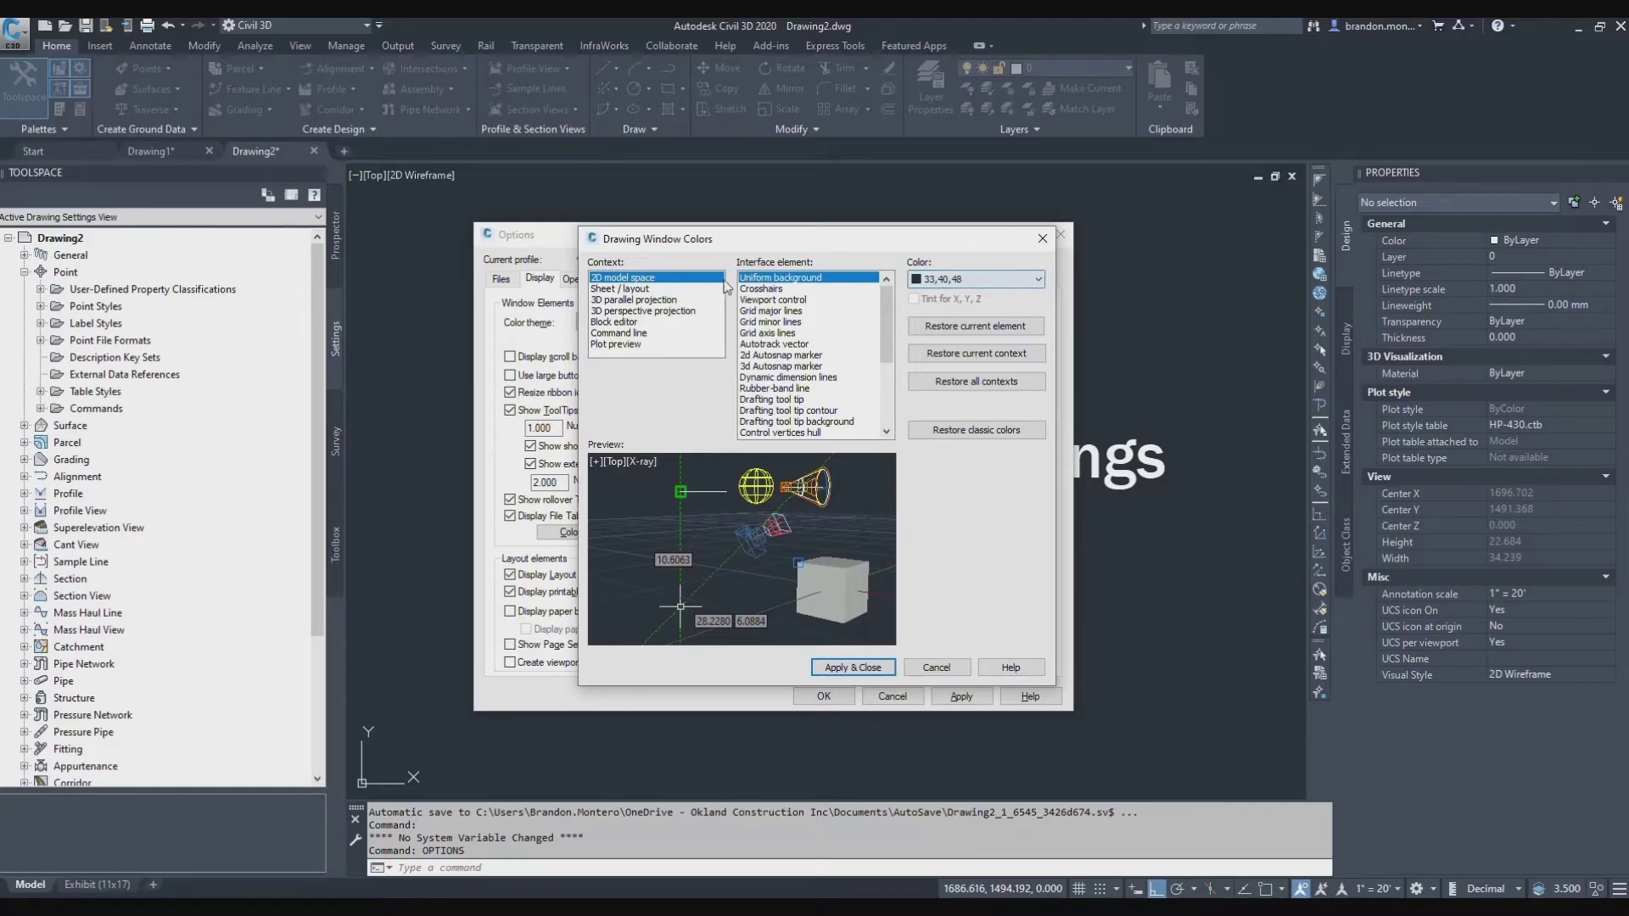
left_click(636, 290)
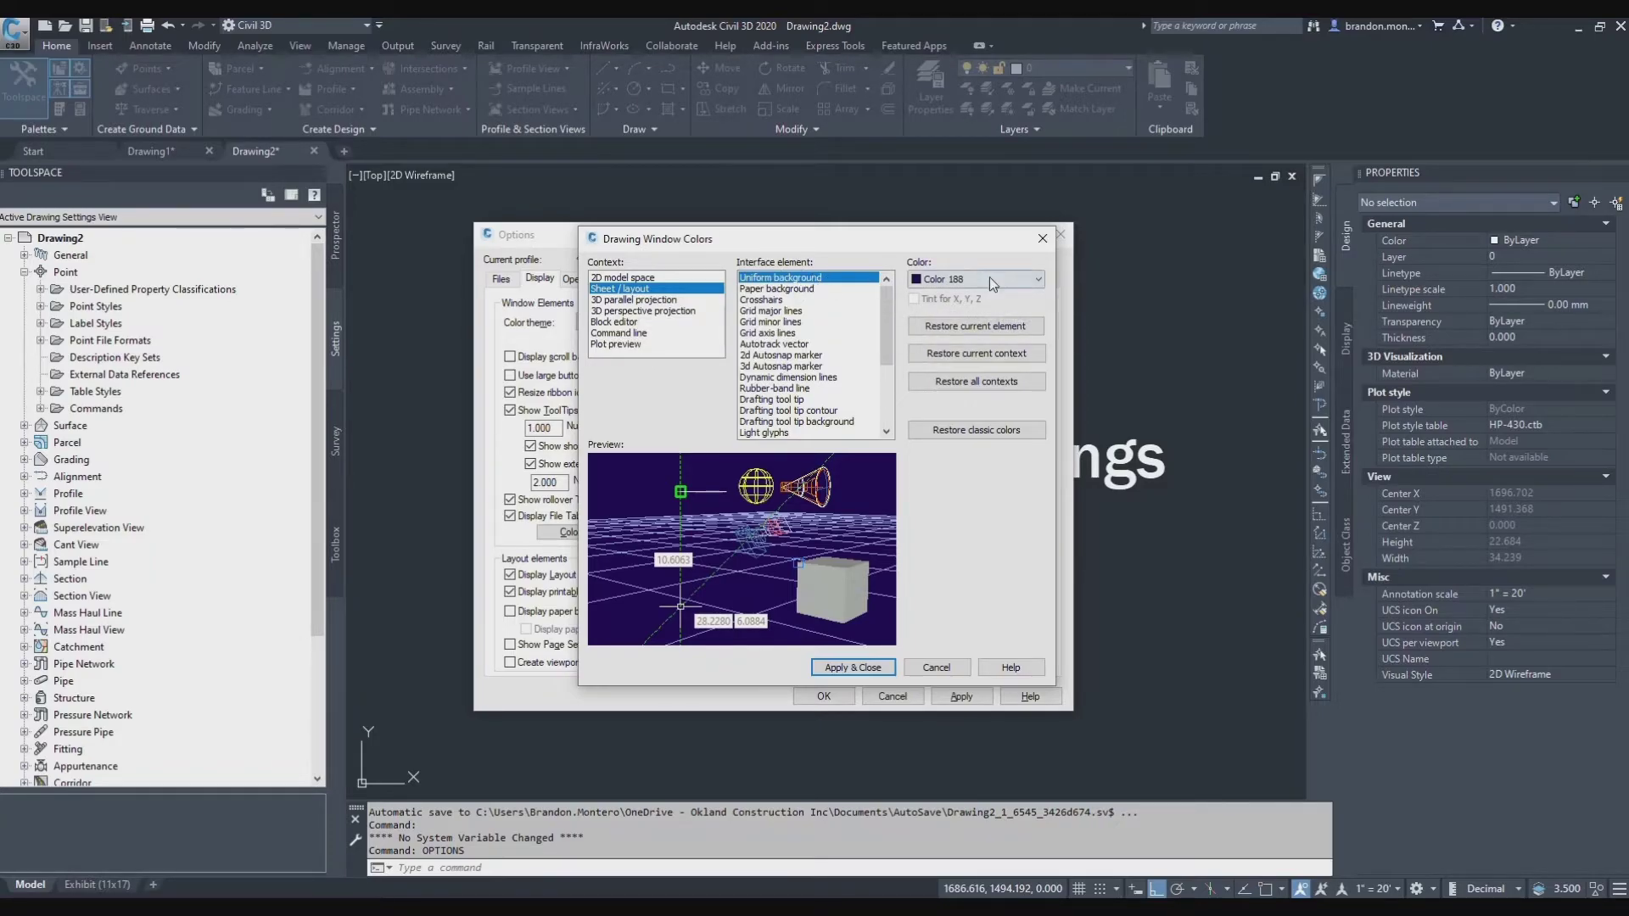
left_click(1029, 282)
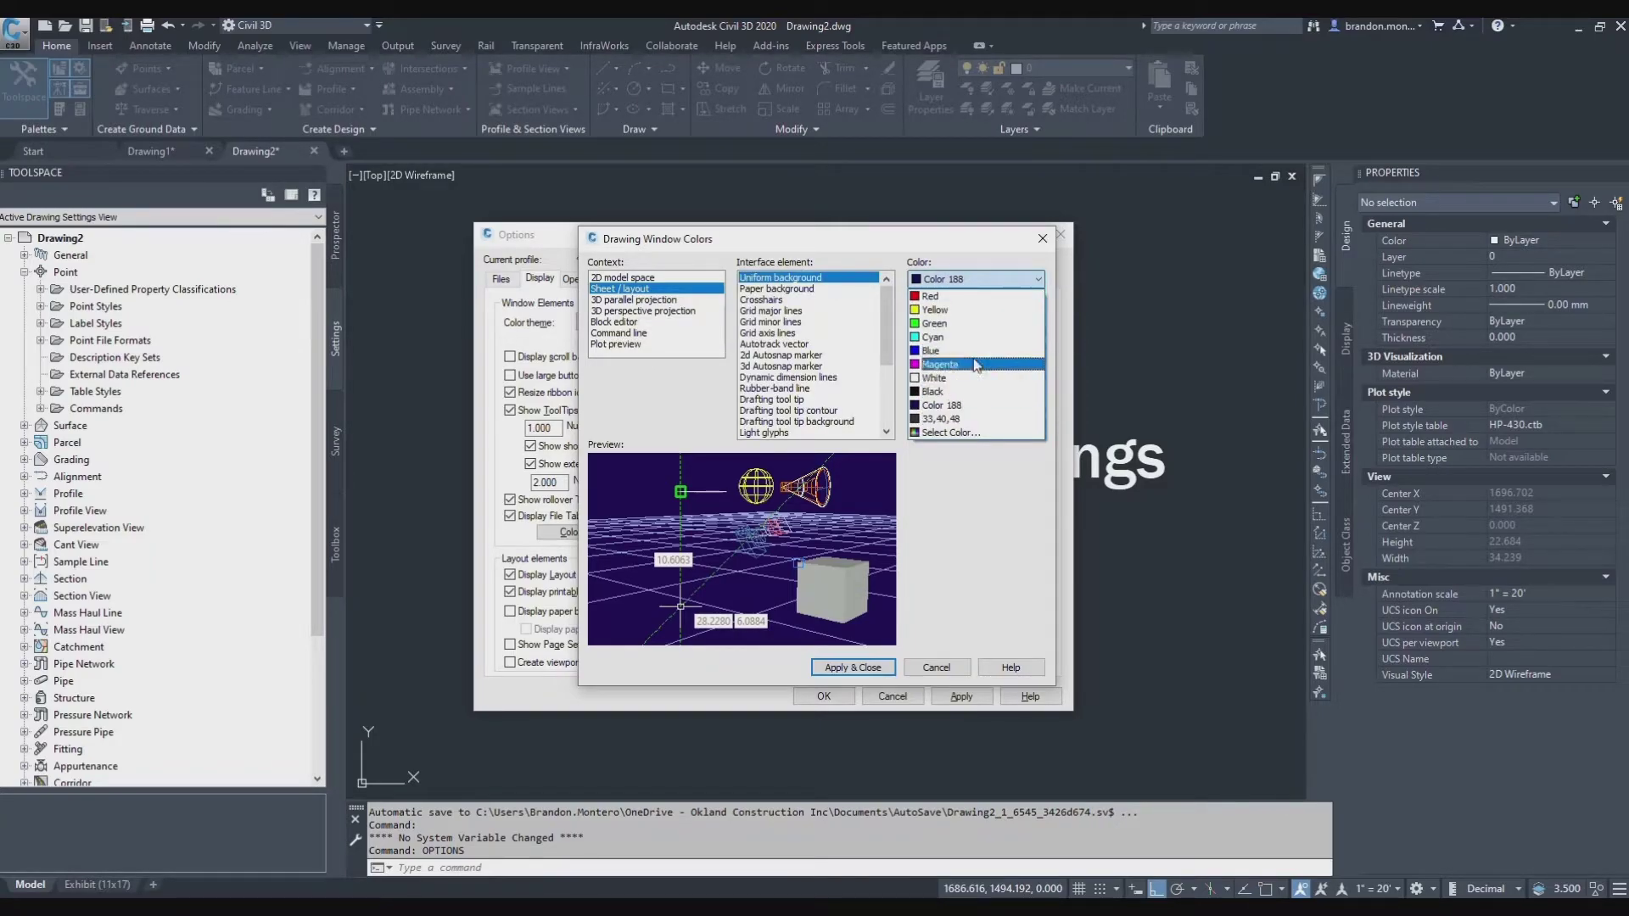
left_click(966, 431)
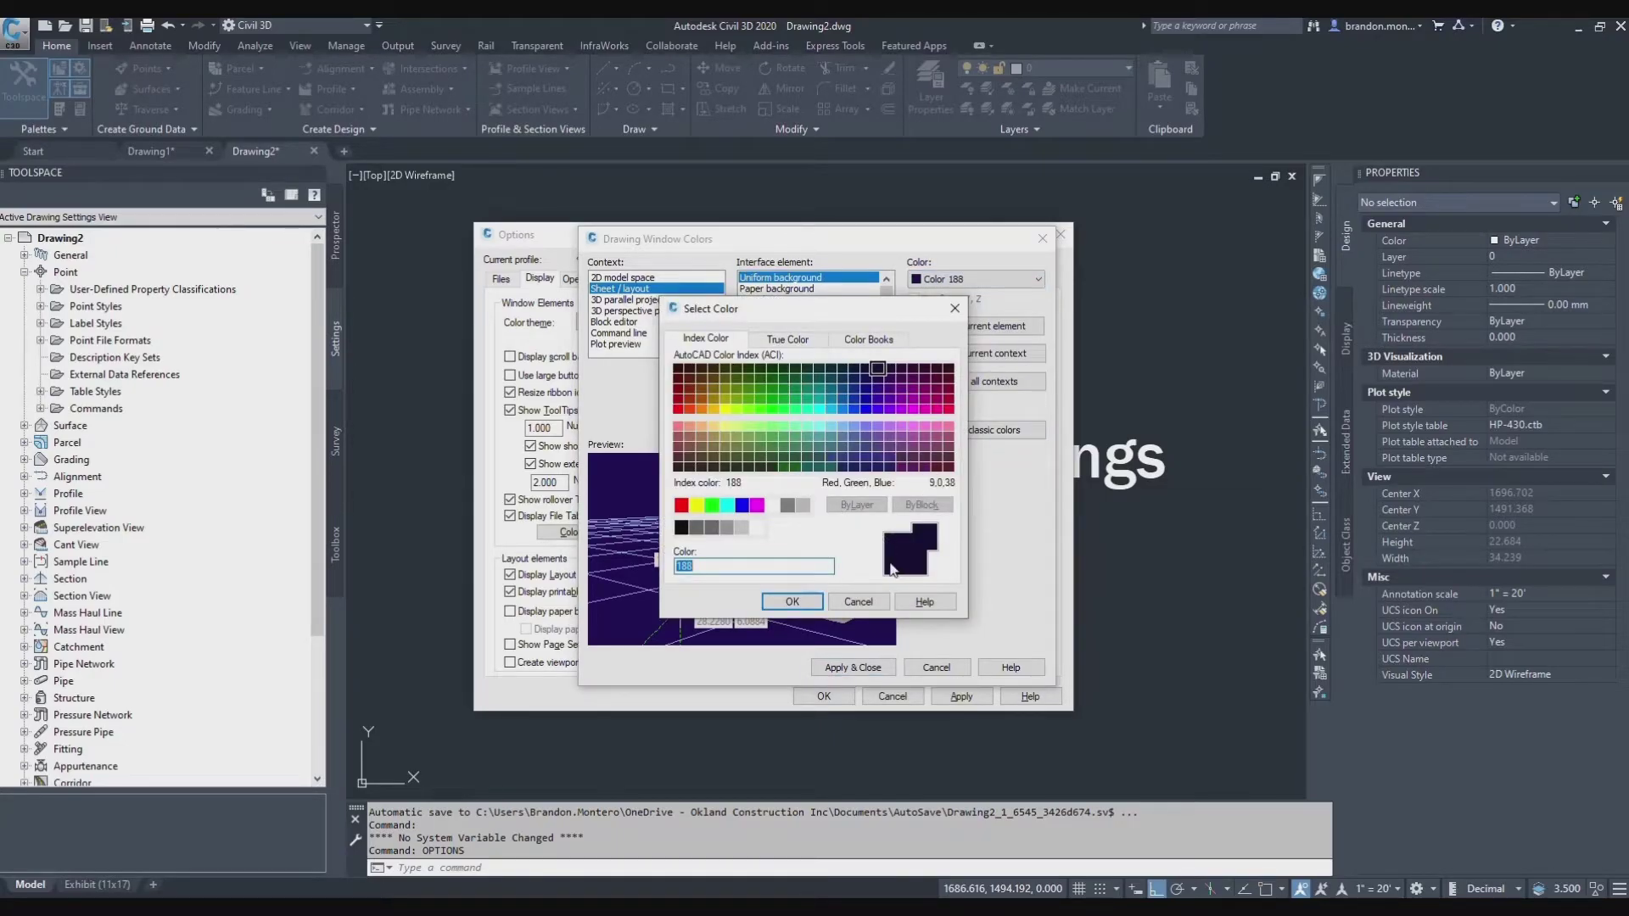
left_click(858, 601)
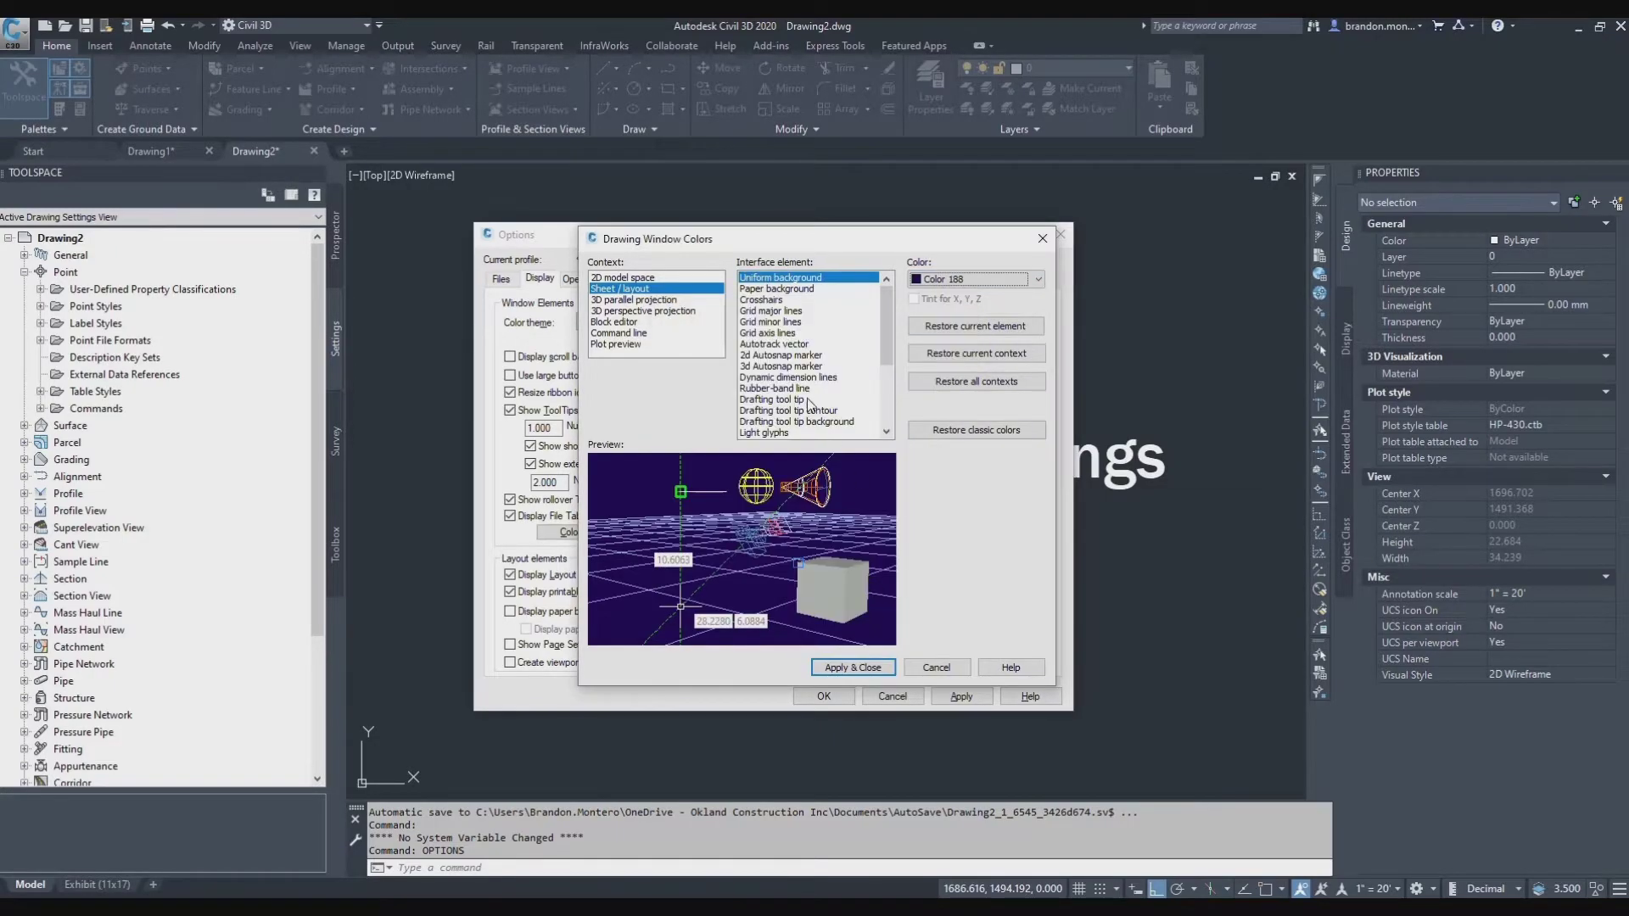
Confirm White layout crosshairs and Color 188 sheet background, then apply the colours
left_click(769, 301)
left_click(701, 278)
left_click(679, 289)
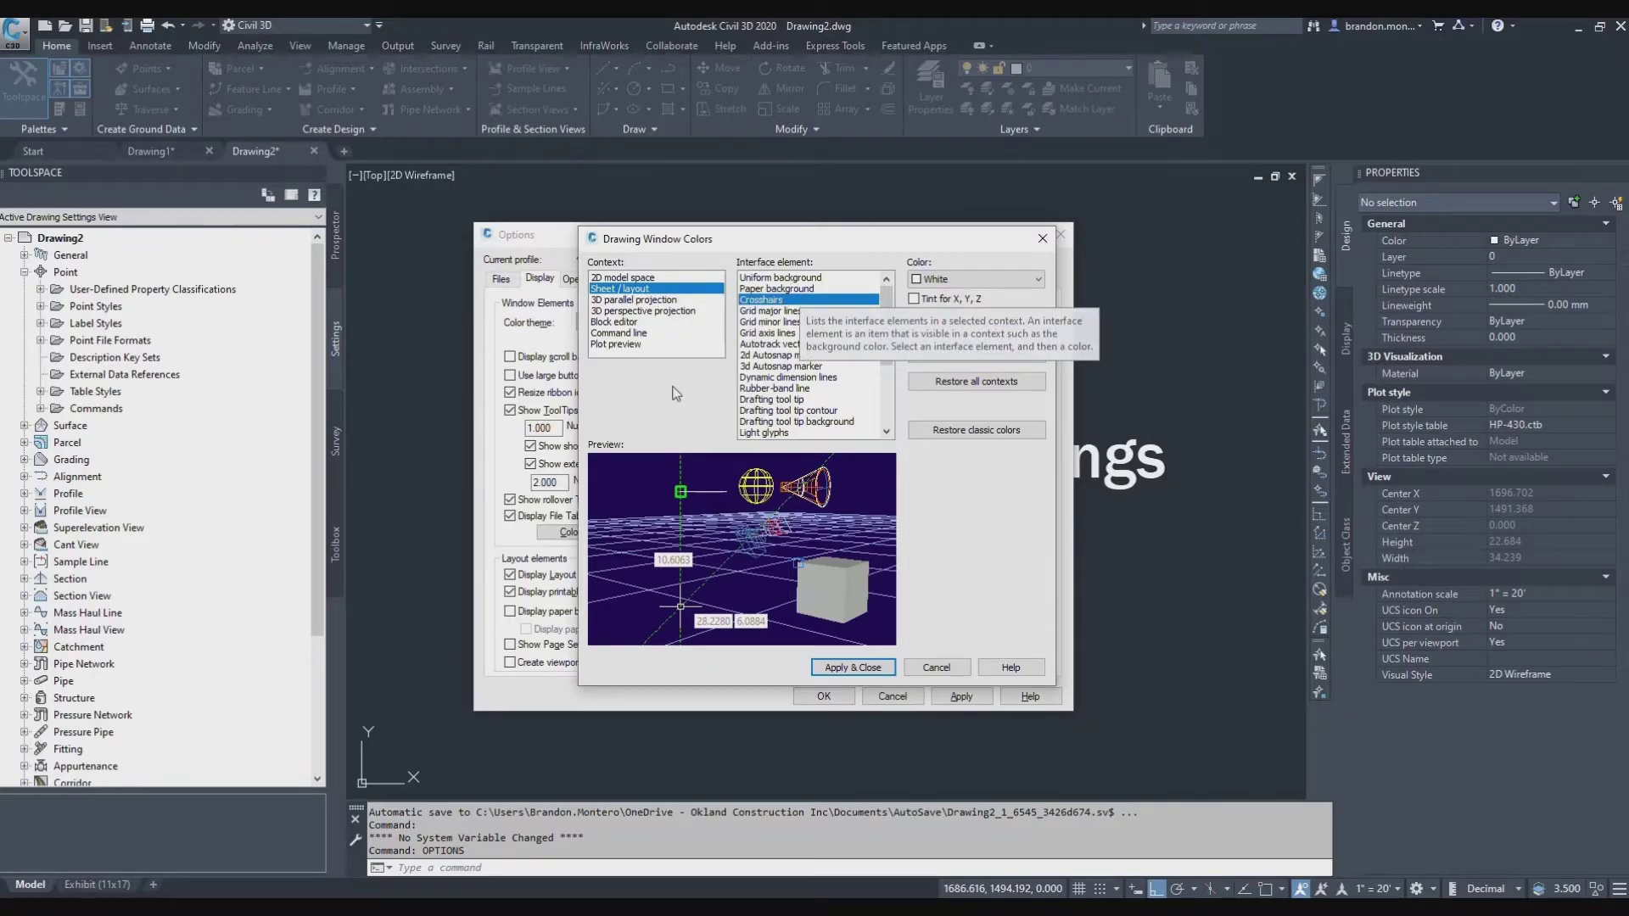
left_click(864, 668)
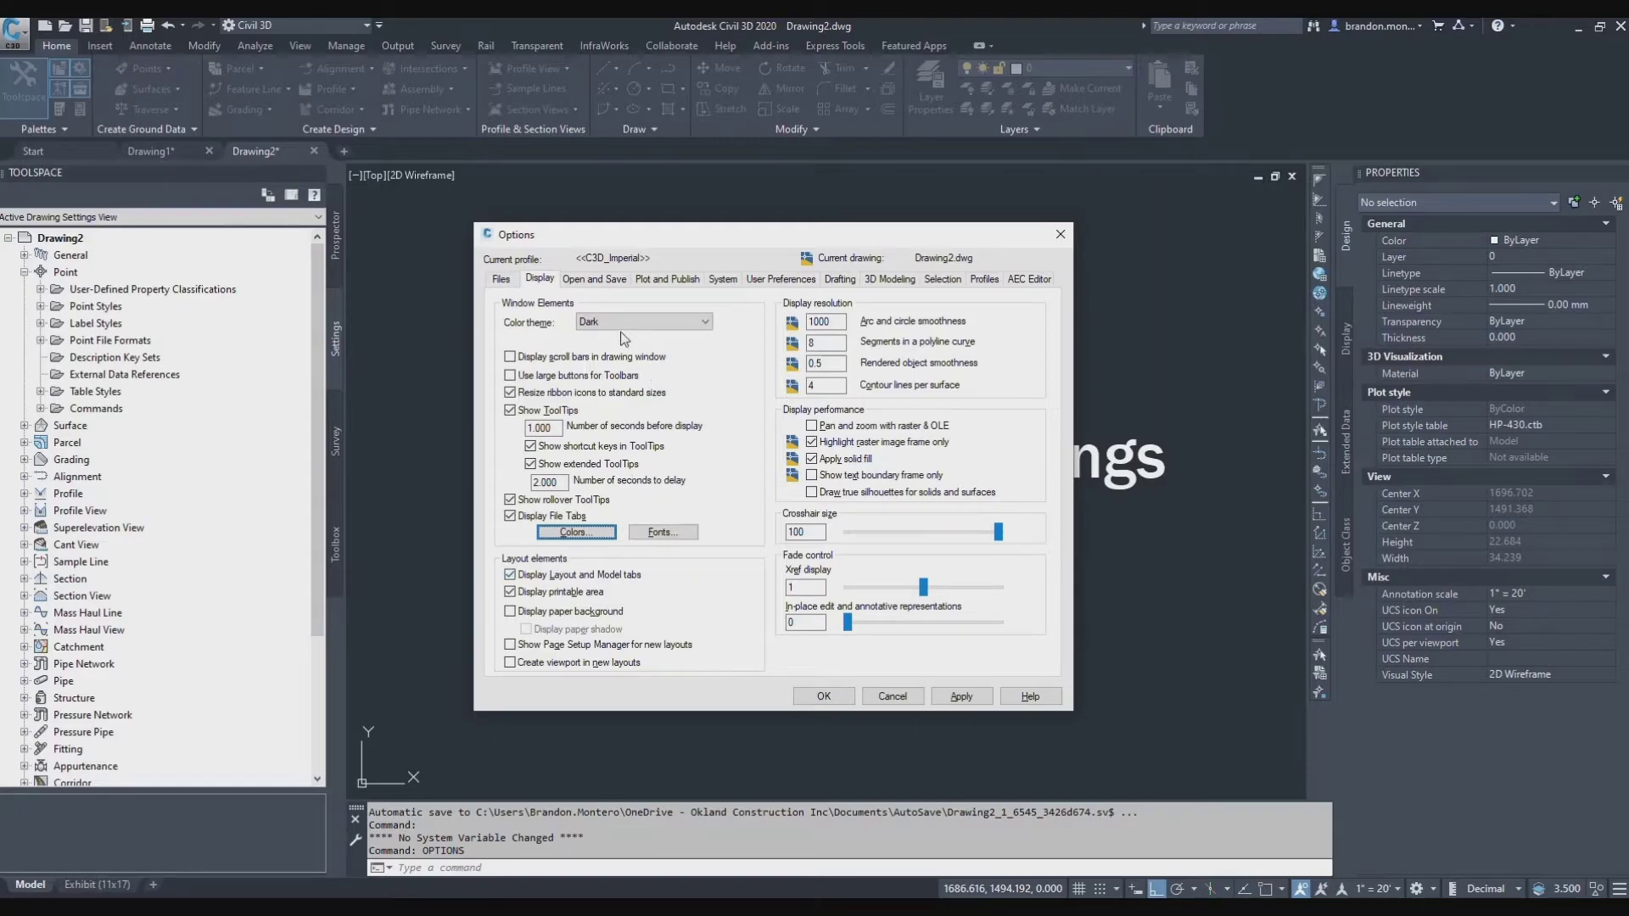
Check the Open and Save settings, then move on to the User Preferences page
left_click(603, 280)
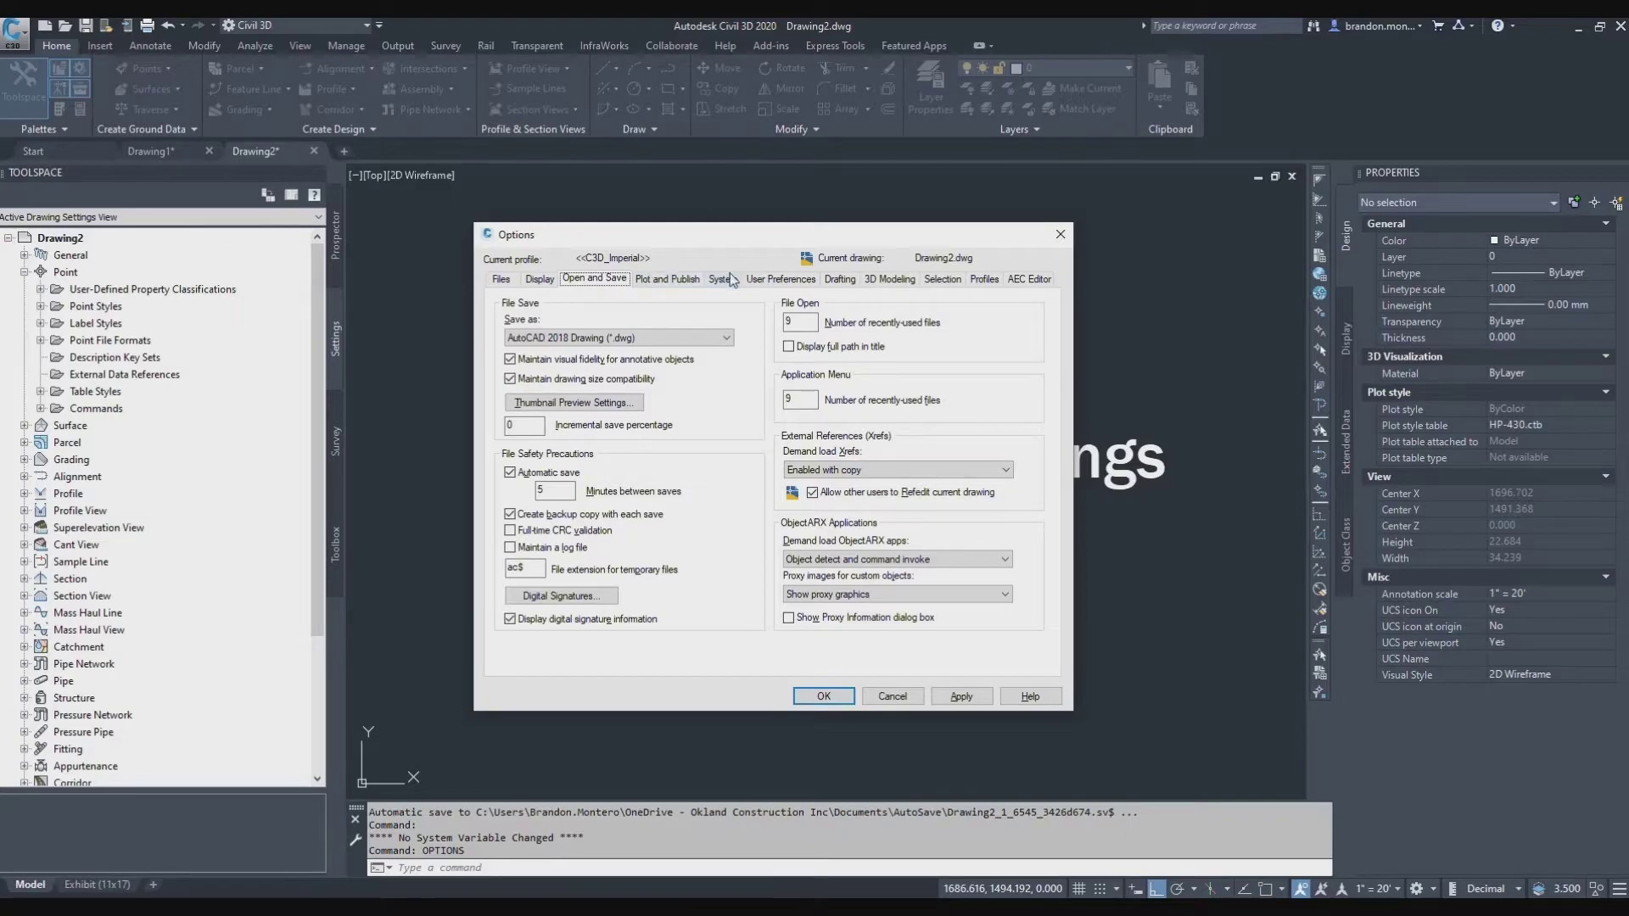
left_click(780, 280)
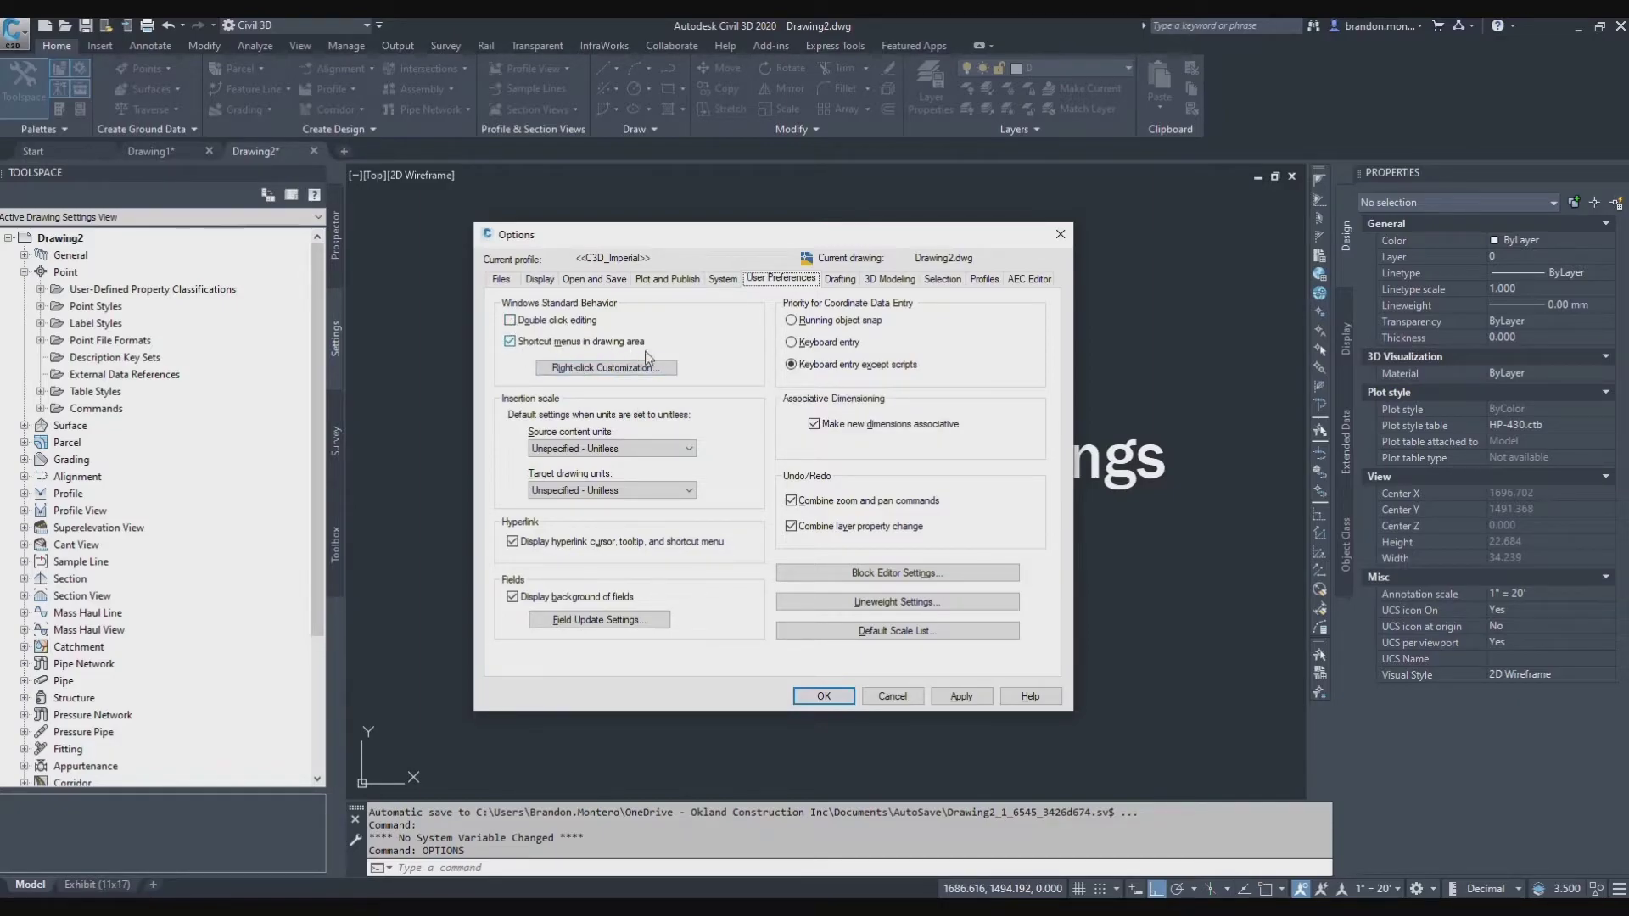
Apply the right-click customization (repeat last command, shortcut menu, Enter) and the changed options
left_click(604, 370)
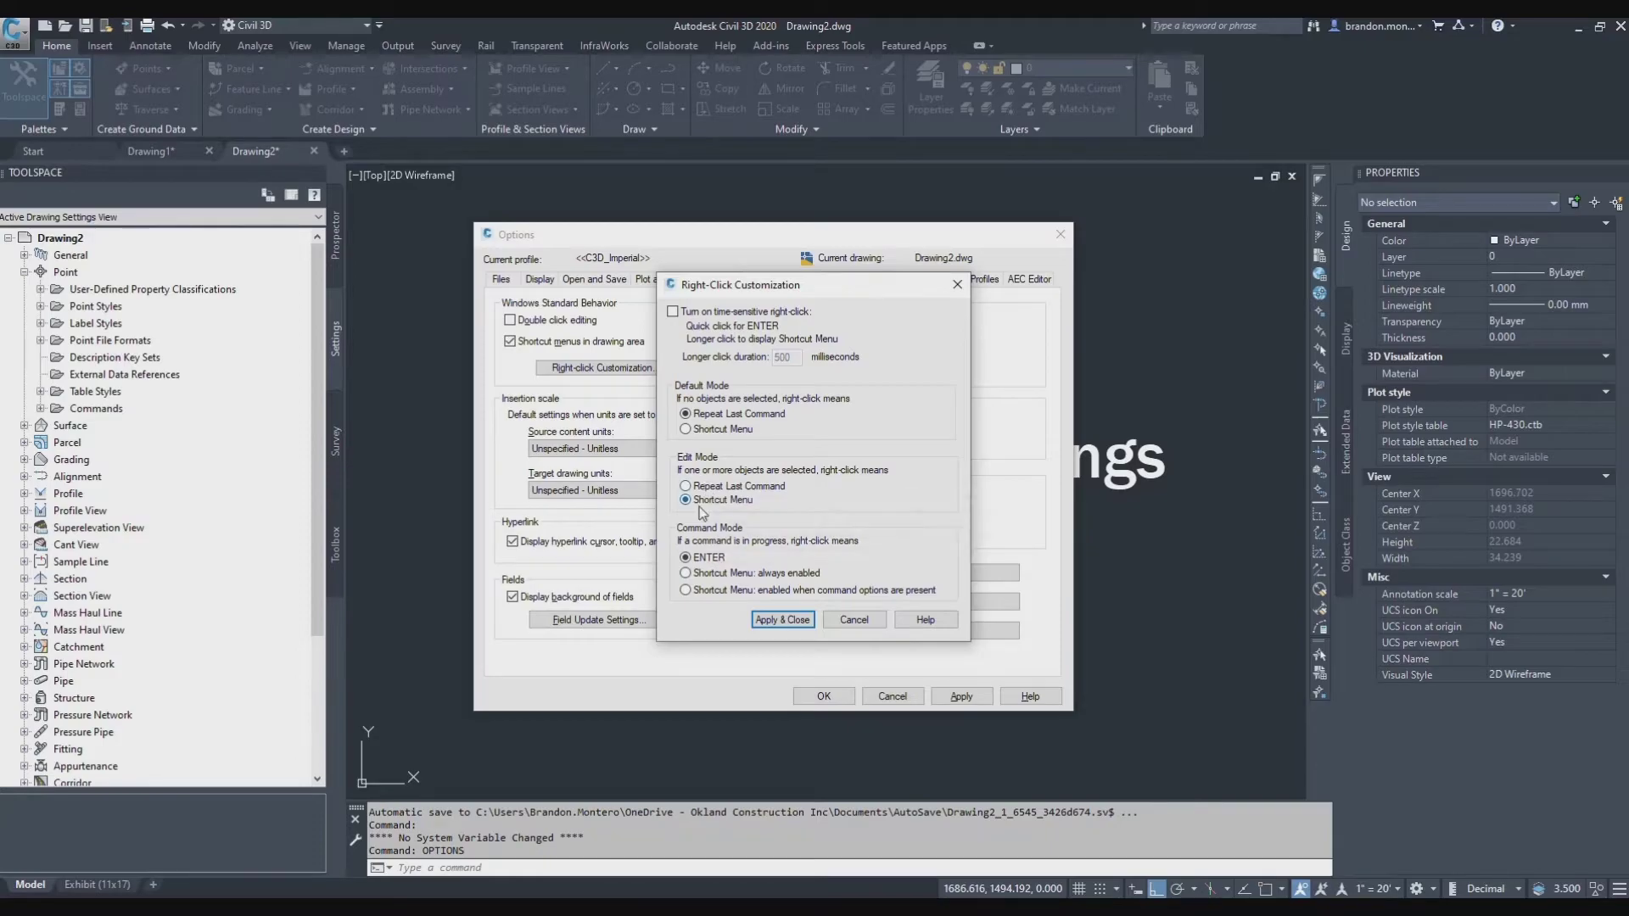
left_click(791, 619)
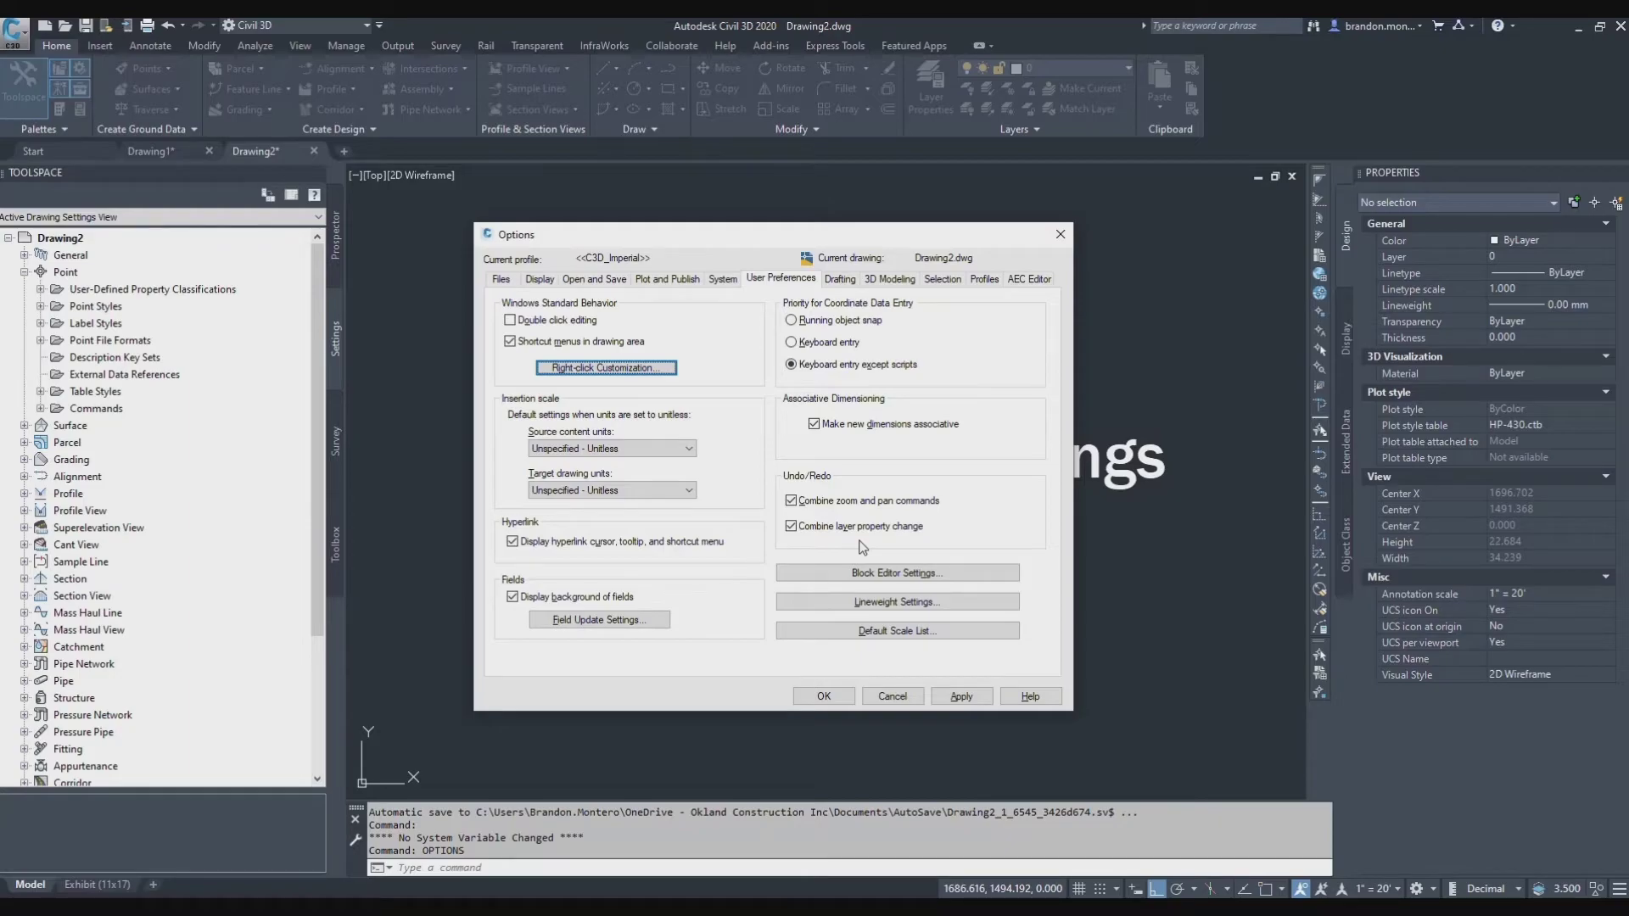
left_click(962, 696)
Close Options, then in UNITS keep Decimal lengths at 0.000 precision with Feet insertion scale
left_click(823, 695)
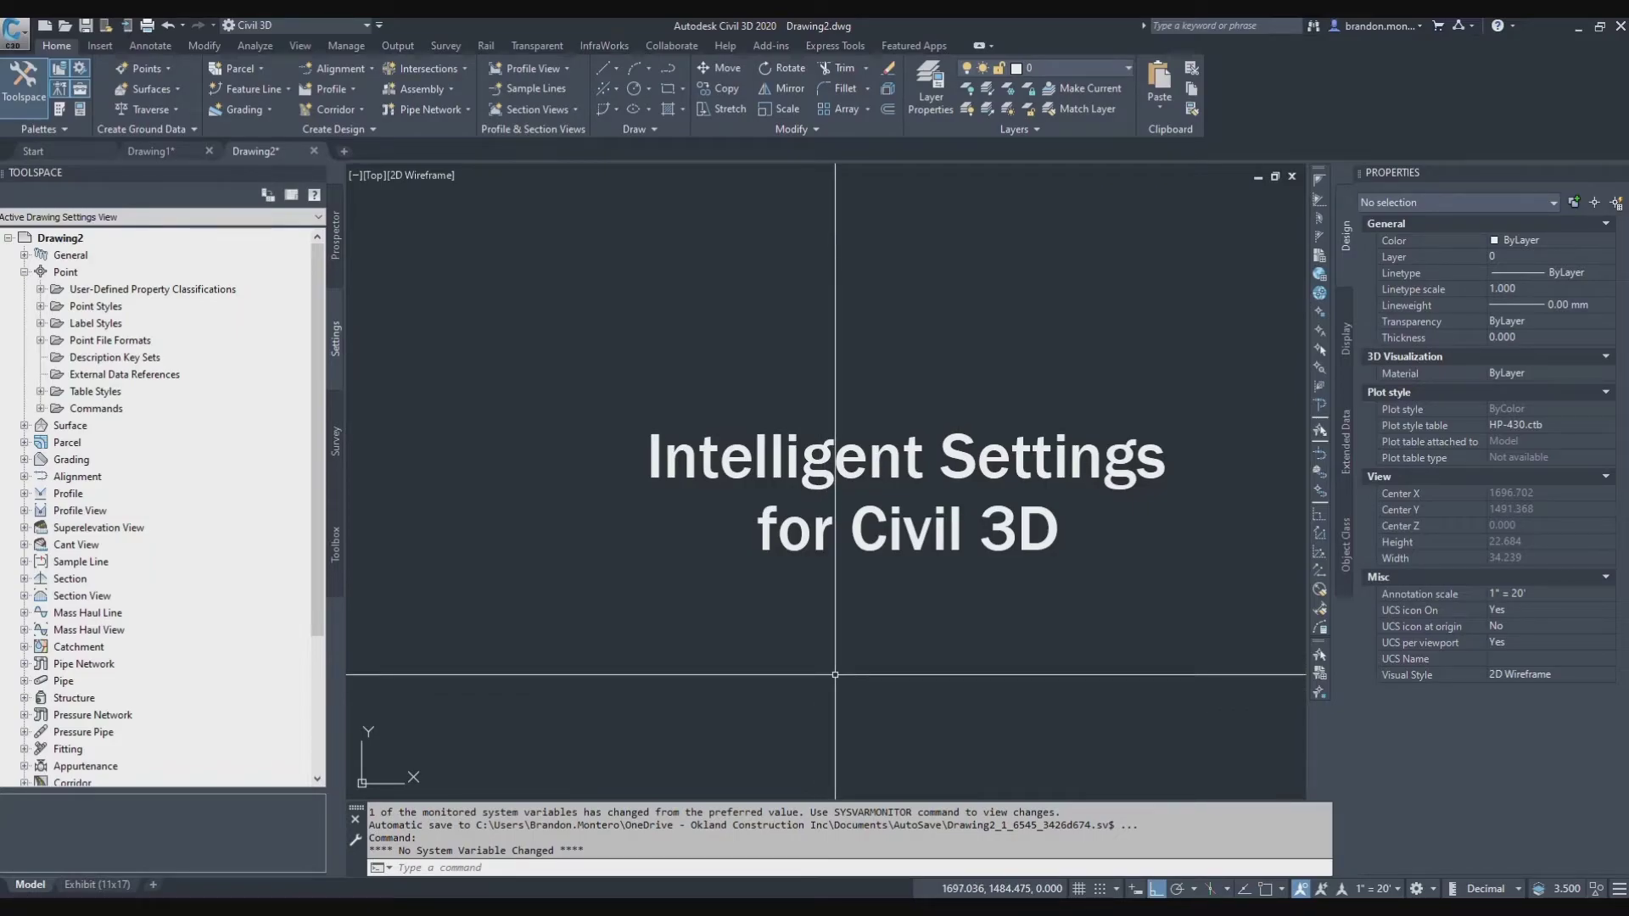
type("UN")
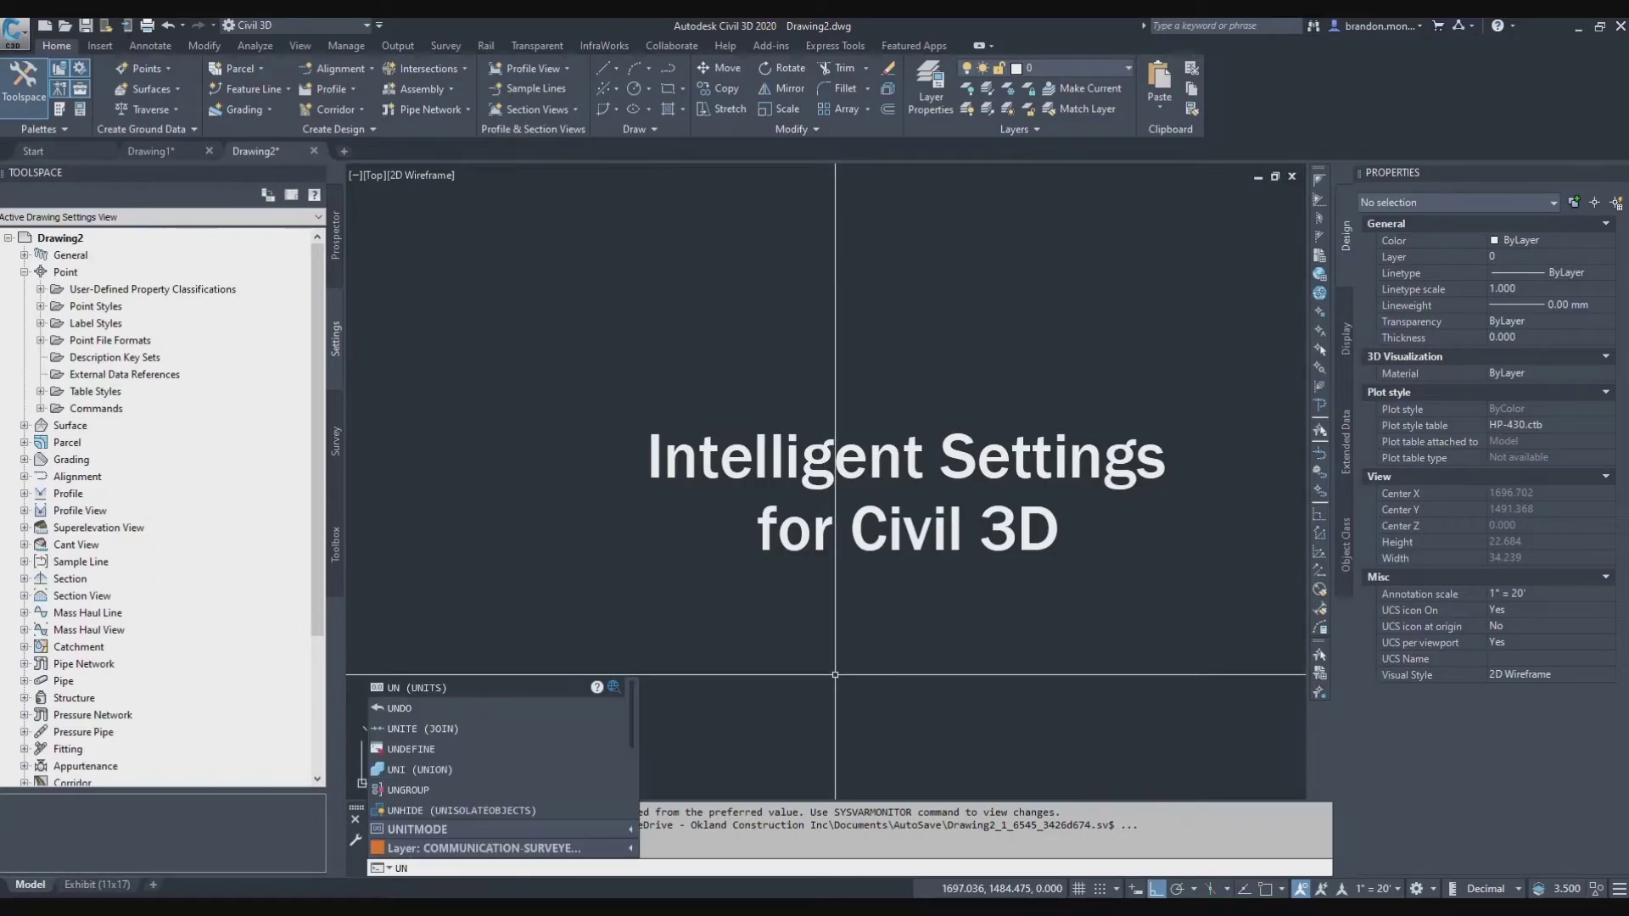
type("its")
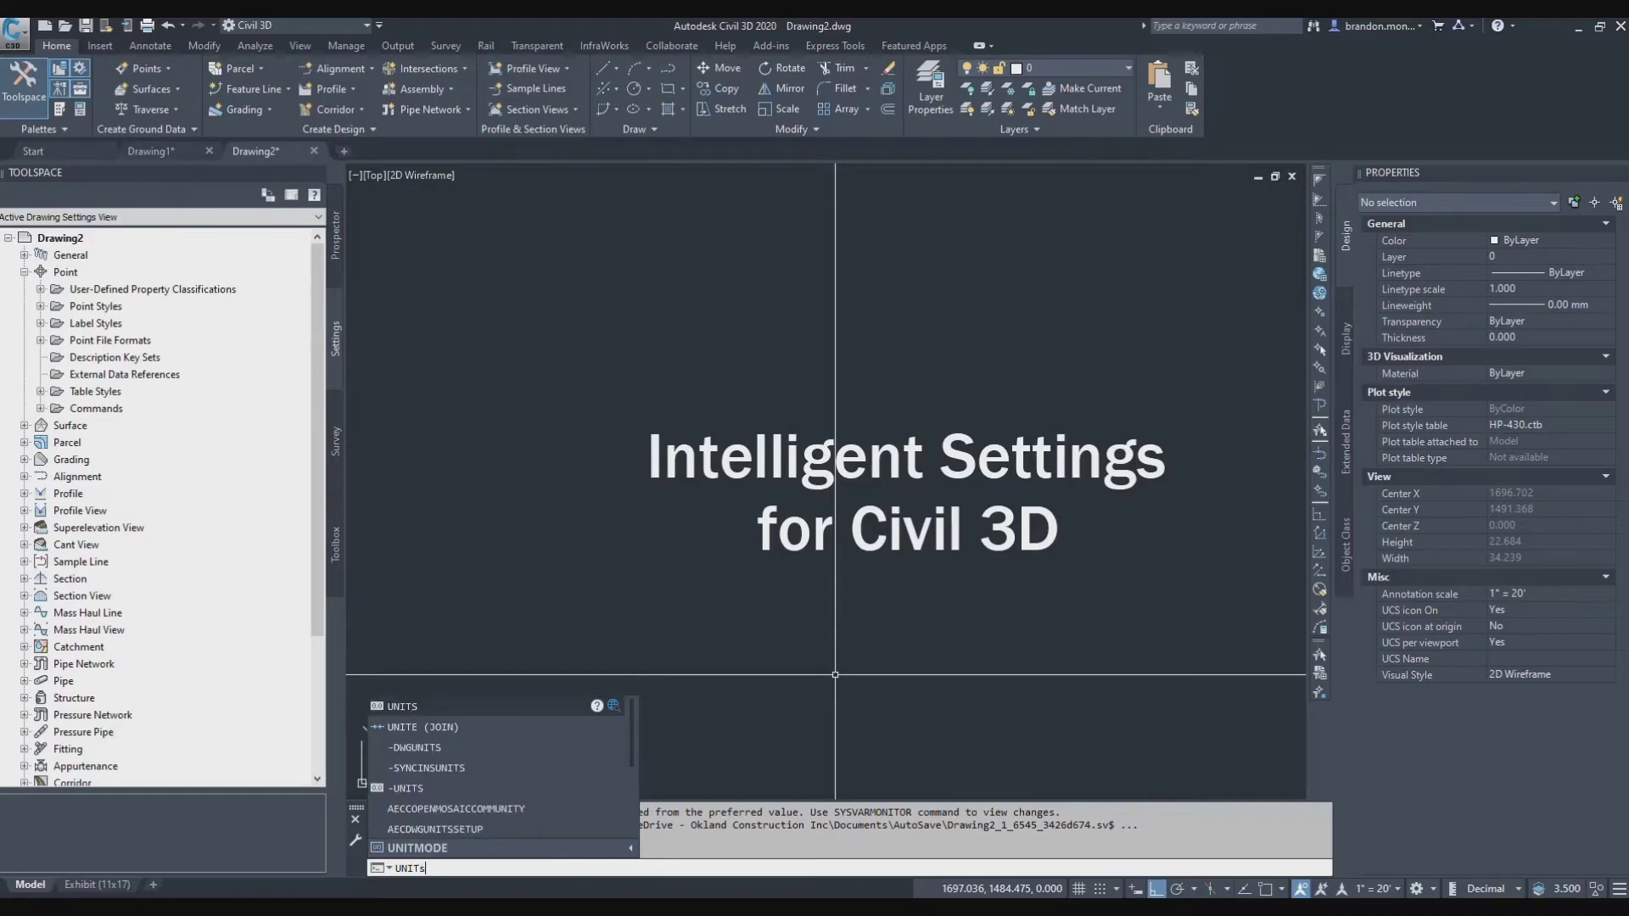
key("Return")
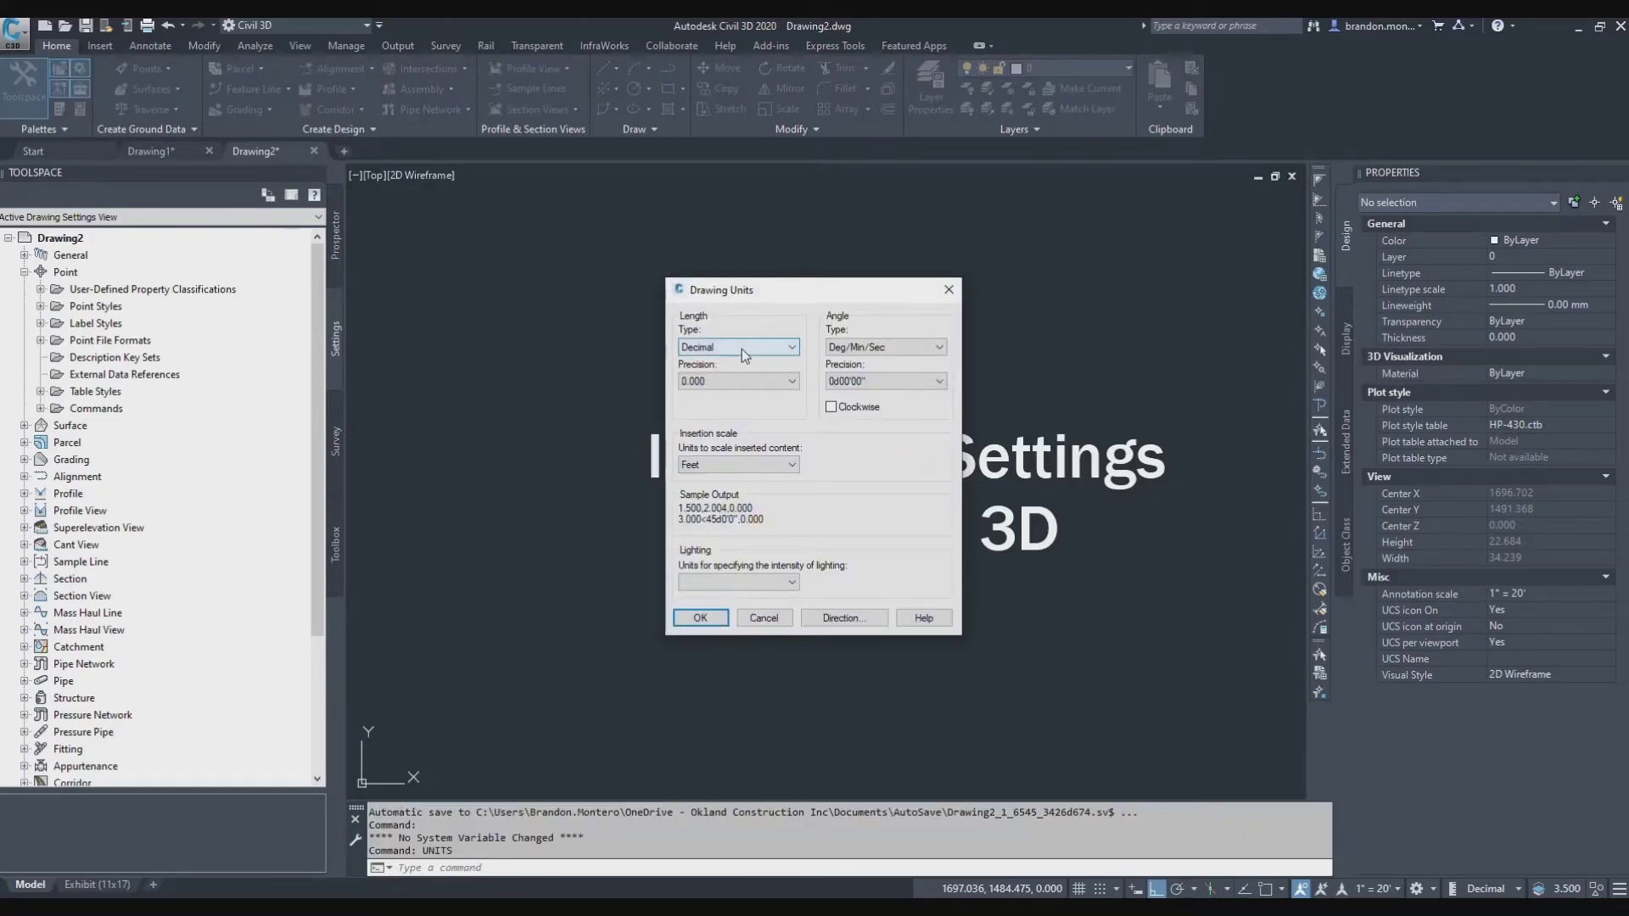
left_click(794, 348)
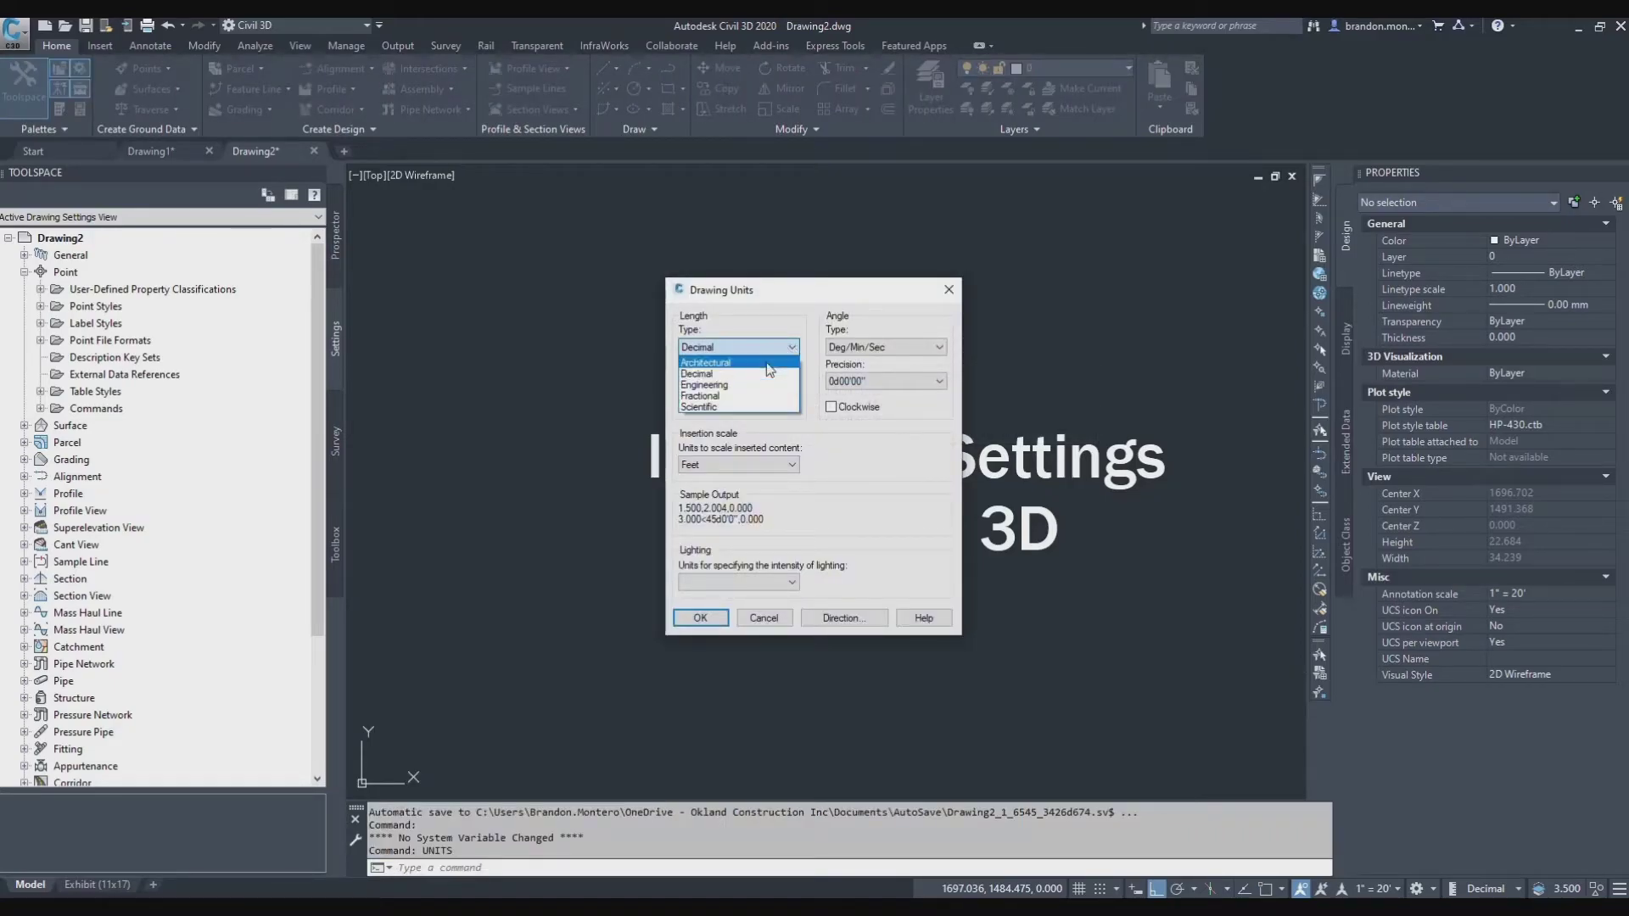
left_click(776, 387)
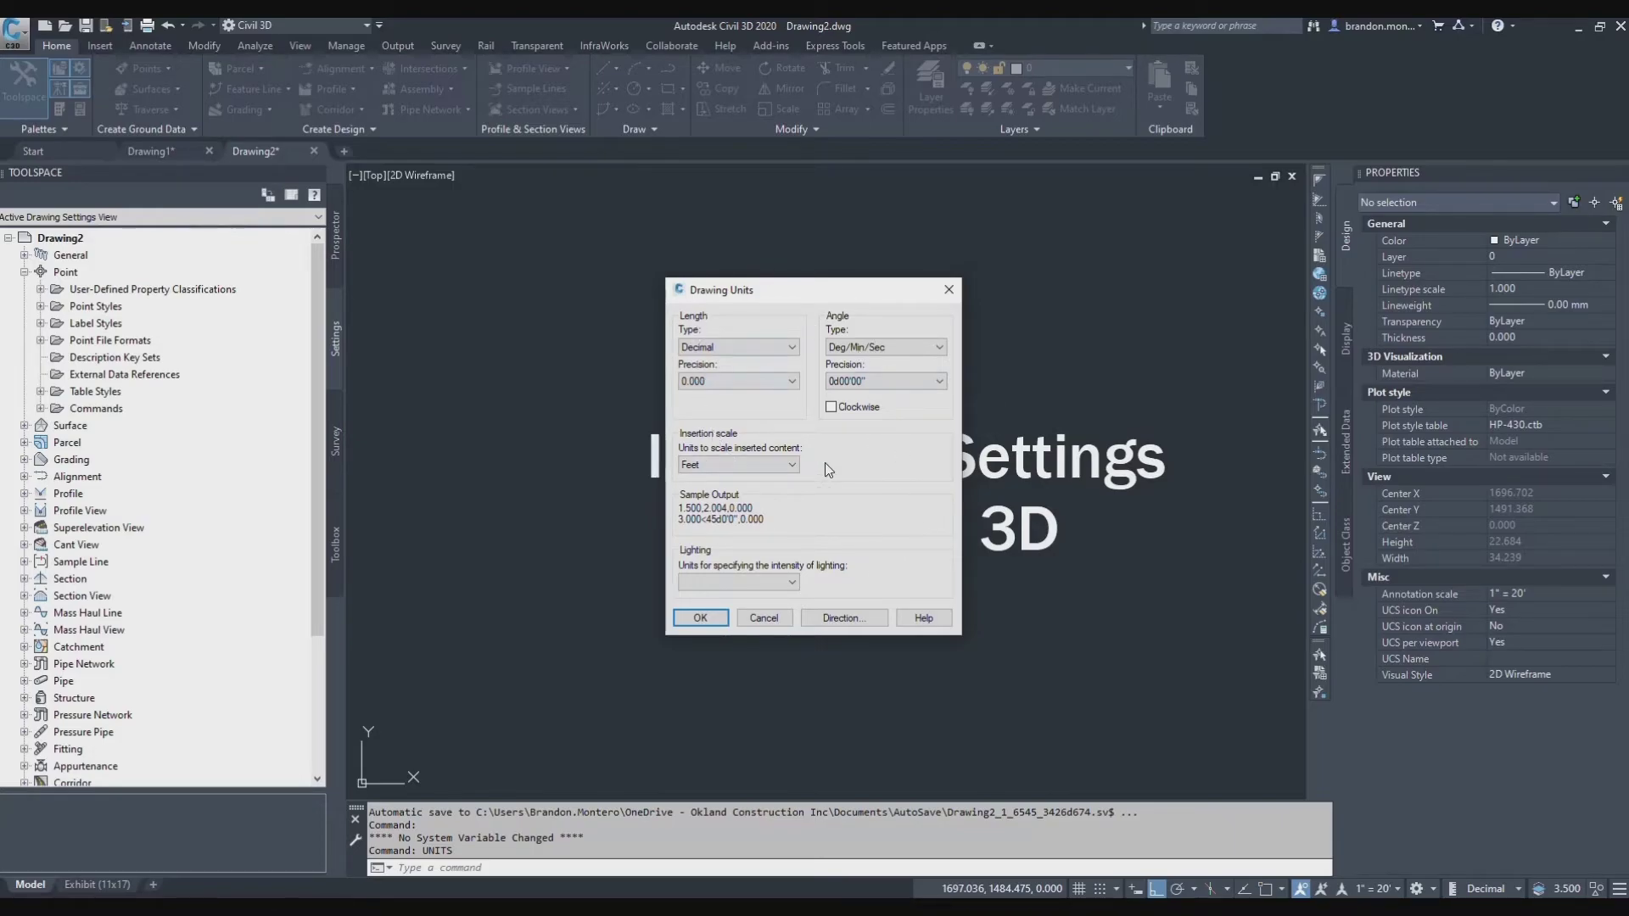
left_click_drag(793, 294, 784, 303)
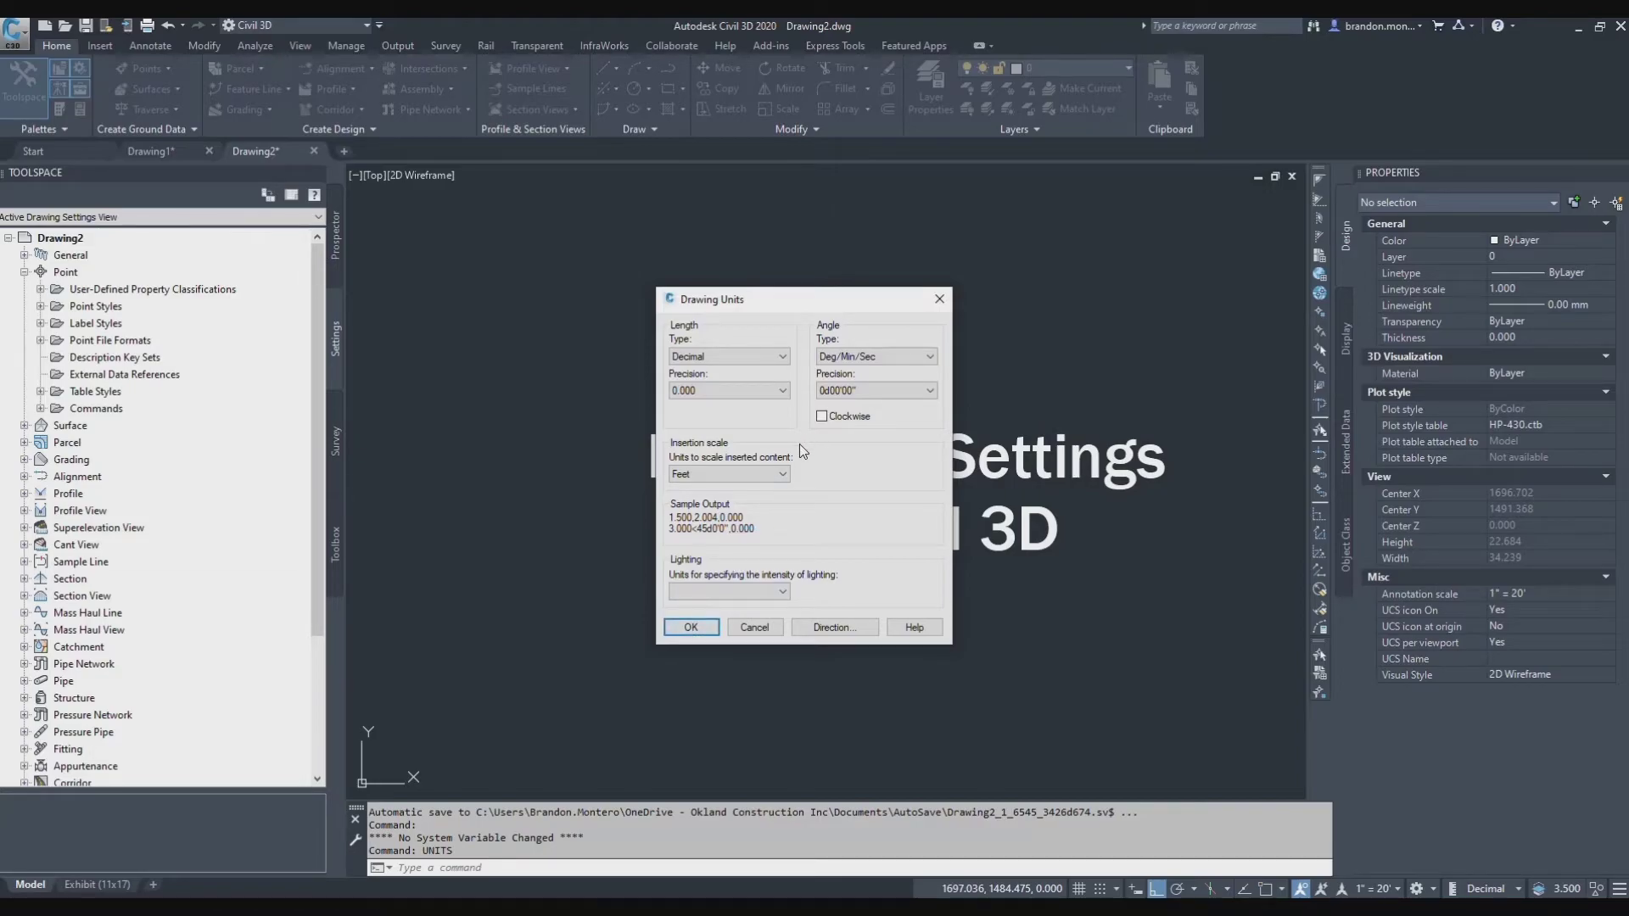
Accept the drawing units and start the ZOOMFACTOR setting
left_click(694, 627)
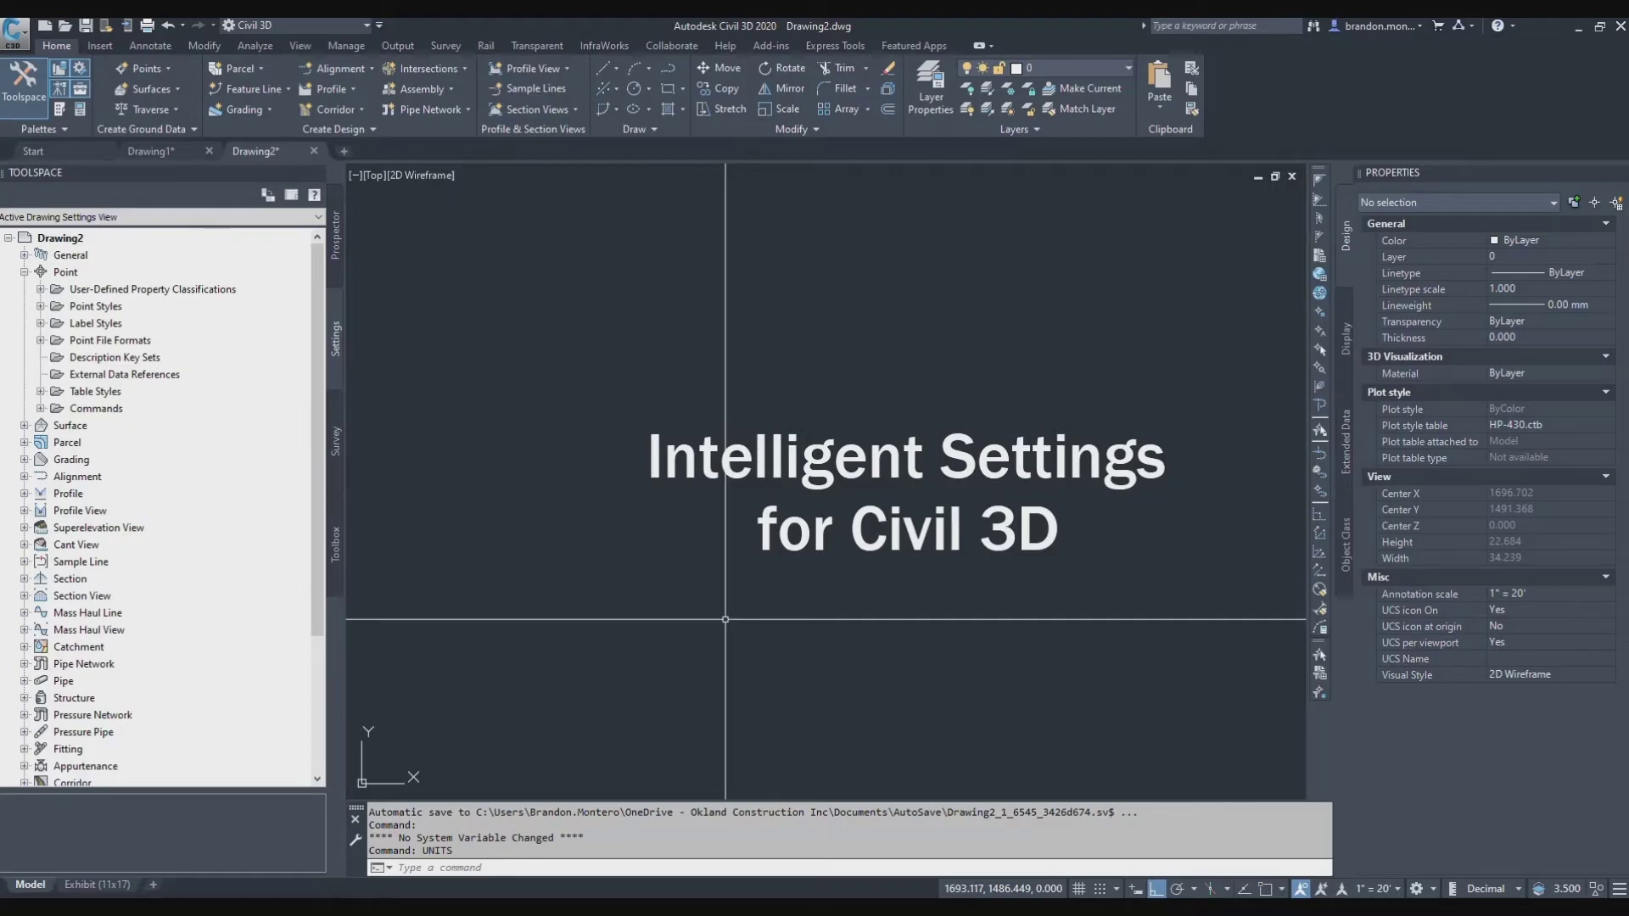
type("zoo")
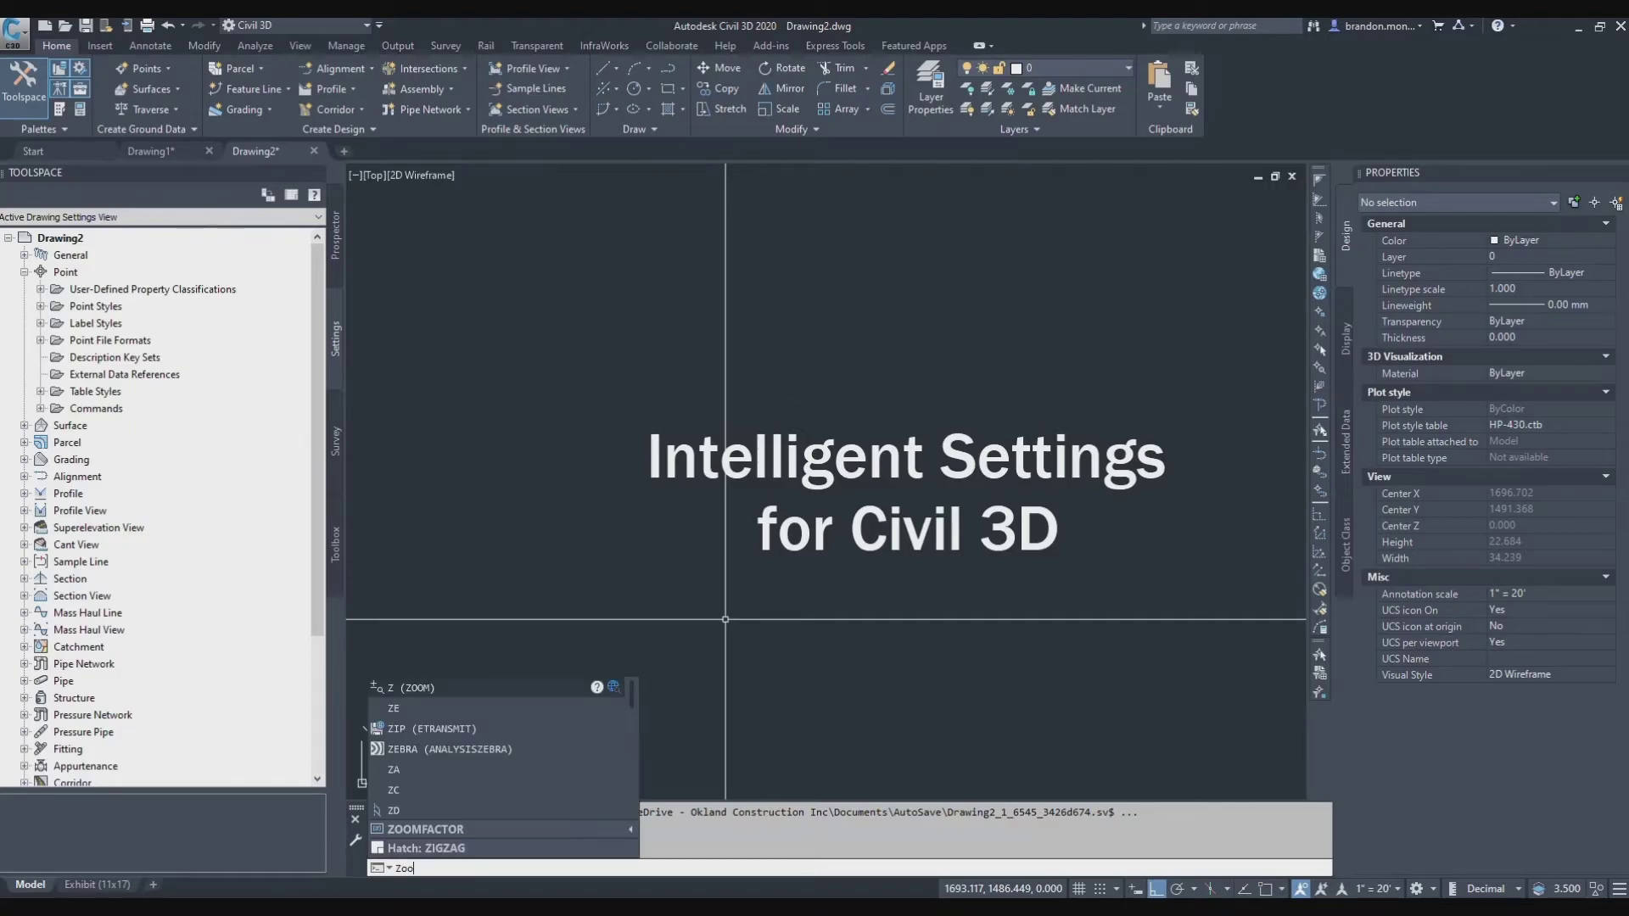
type("mfac")
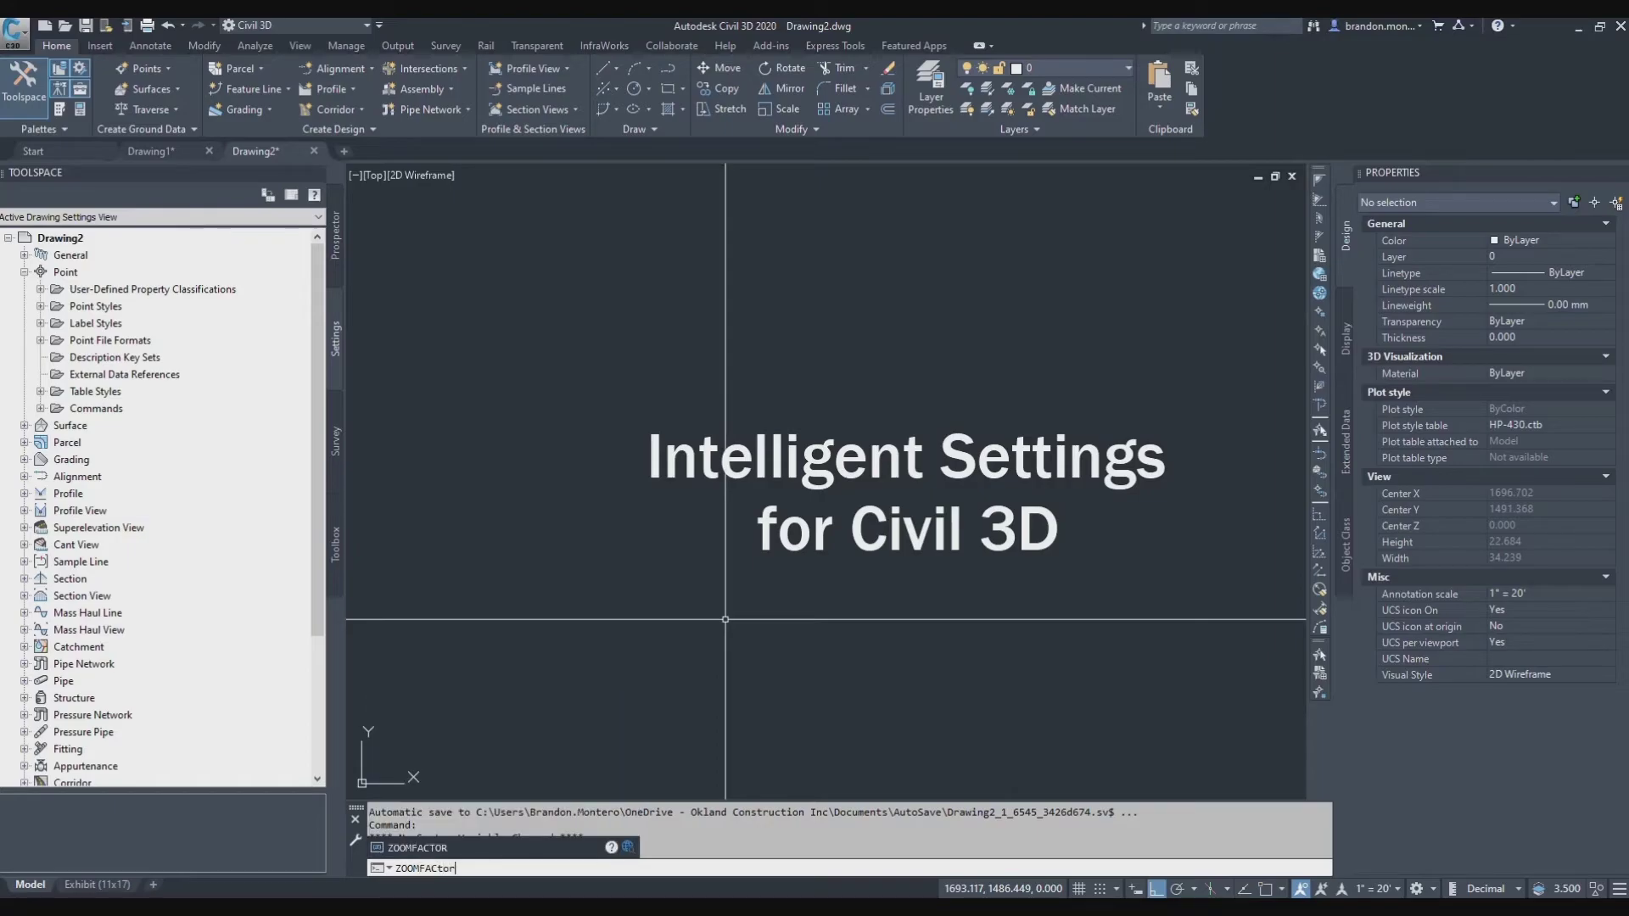
key("Return")
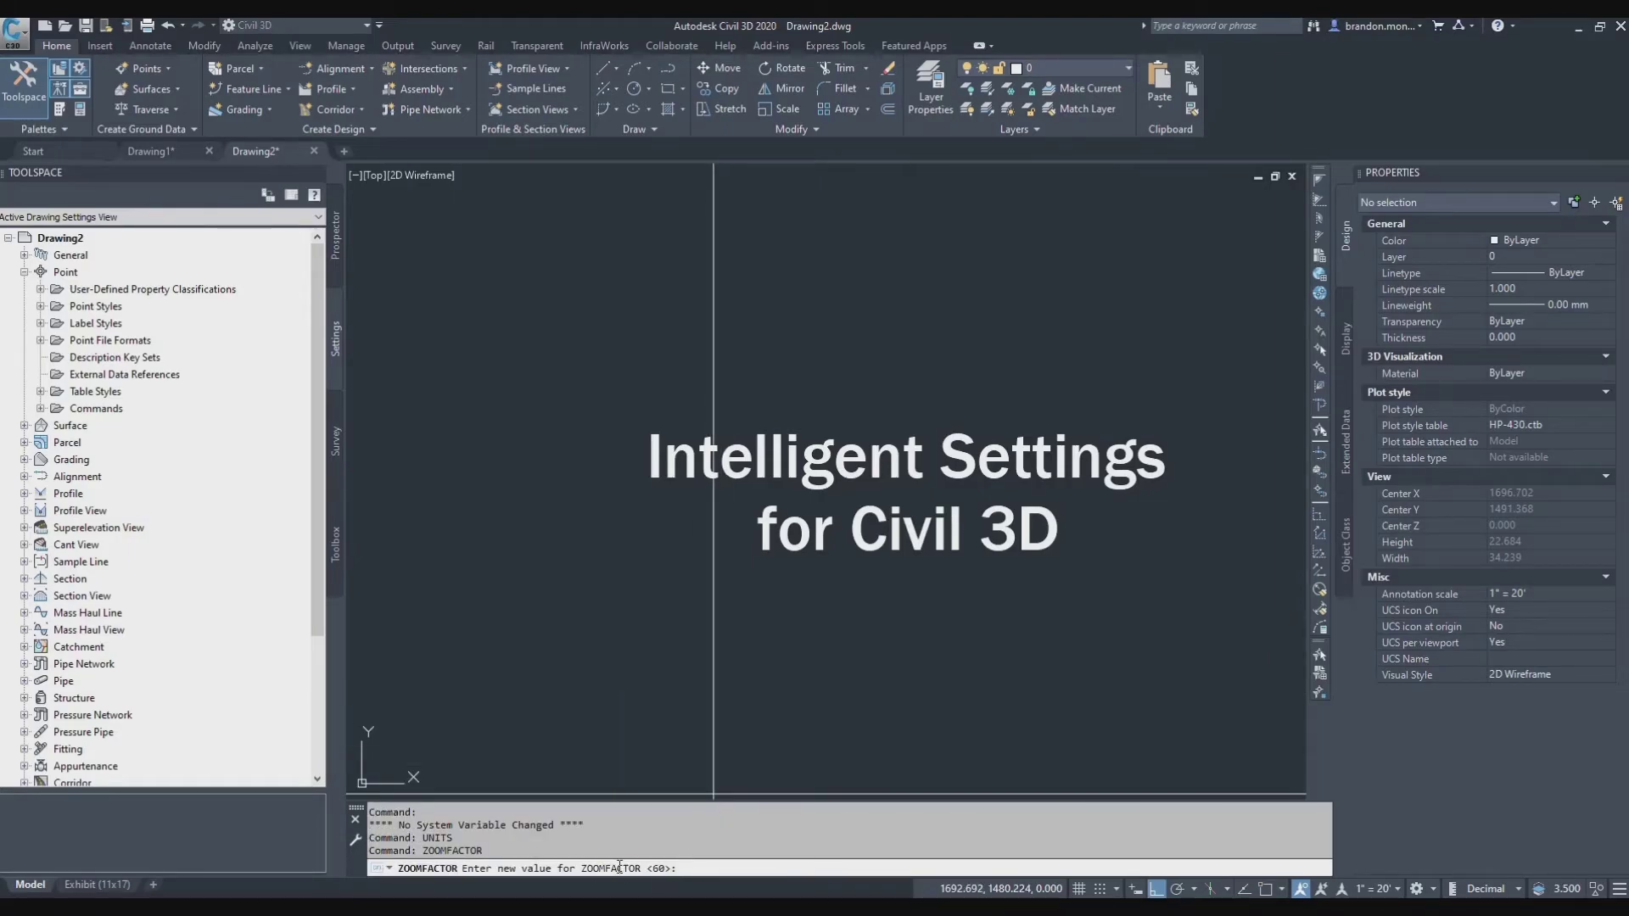
Test the current mouse-wheel zoom by rolling the wheel in and out
scroll(784, 522, "down", 3)
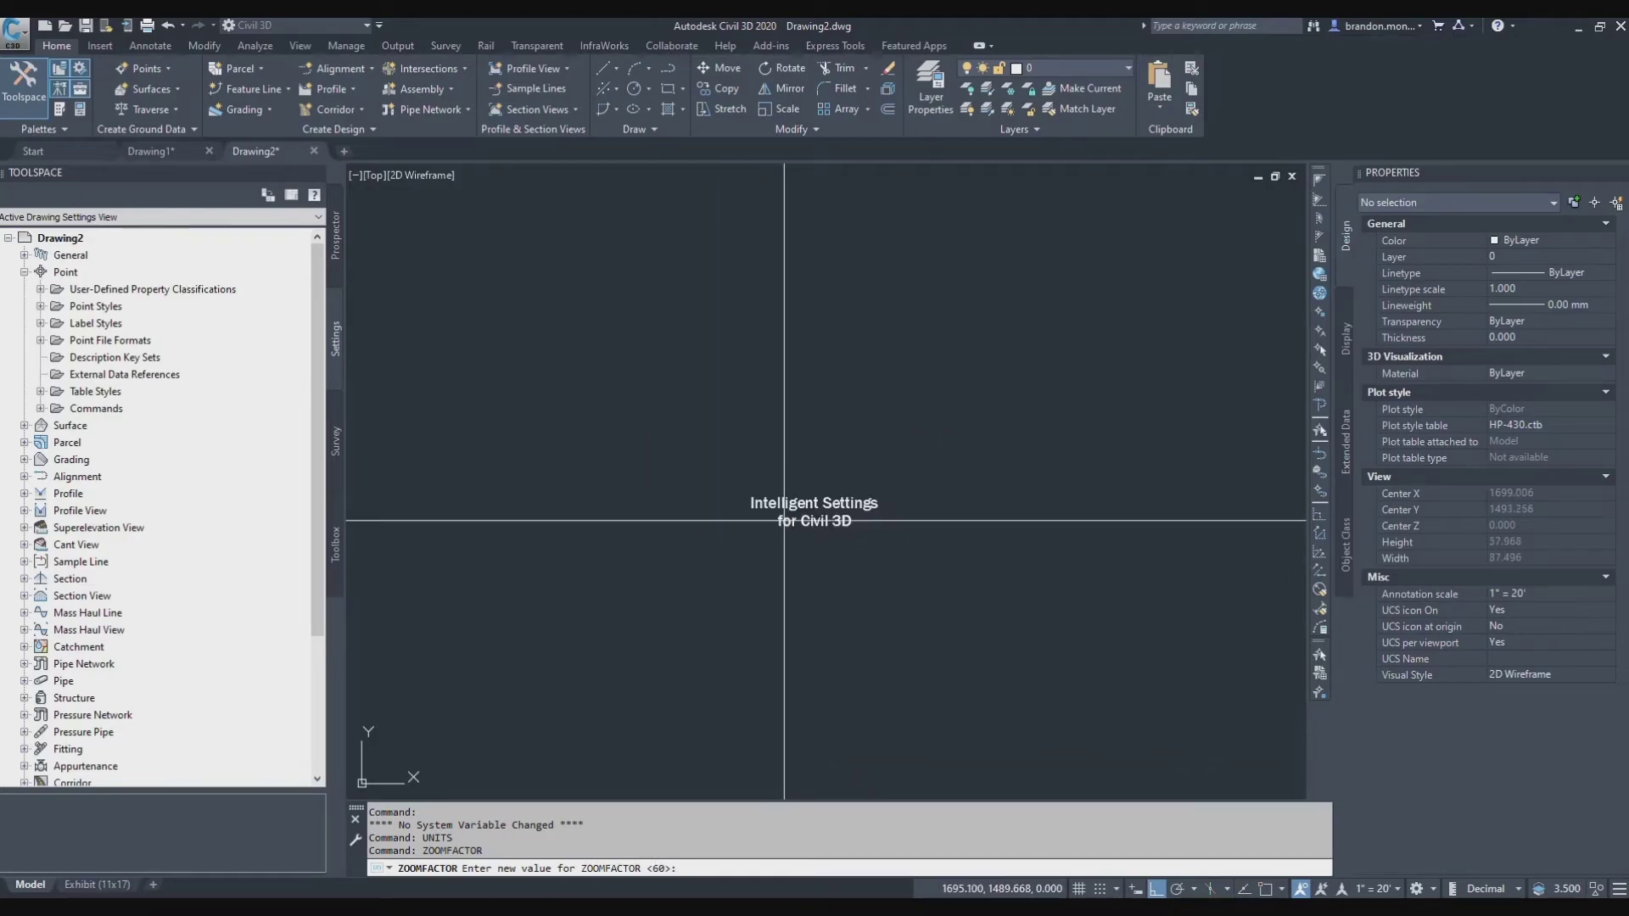
scroll(793, 517, "up", 2)
scroll(793, 516, "up", 1)
scroll(792, 517, "down", 2)
scroll(795, 515, "up", 5)
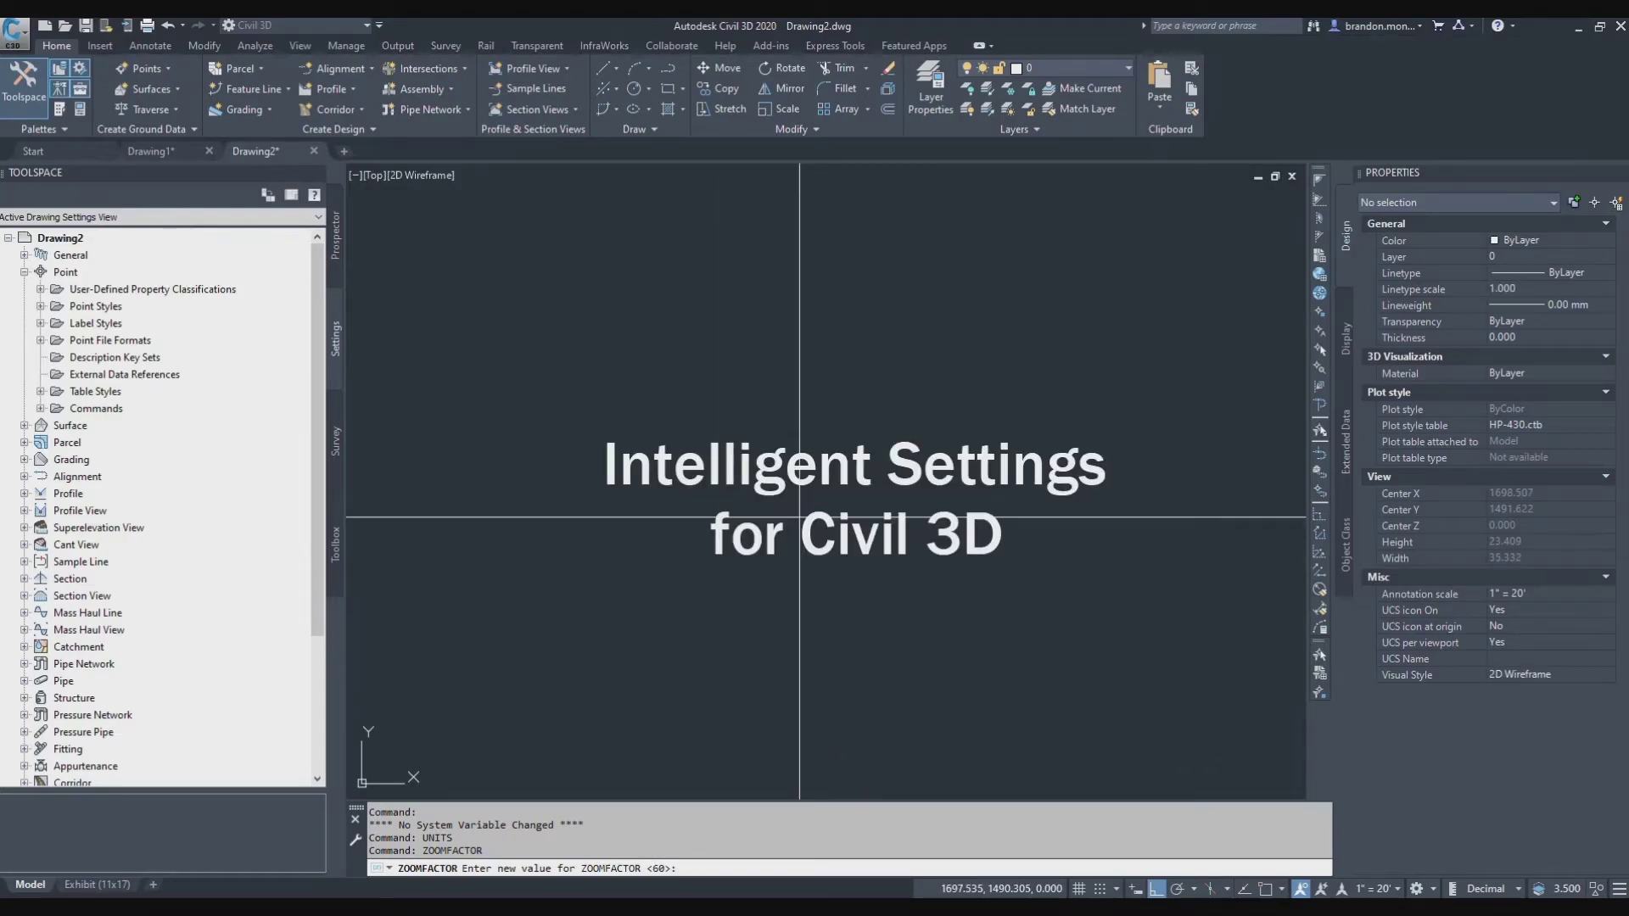
scroll(798, 514, "down", 4)
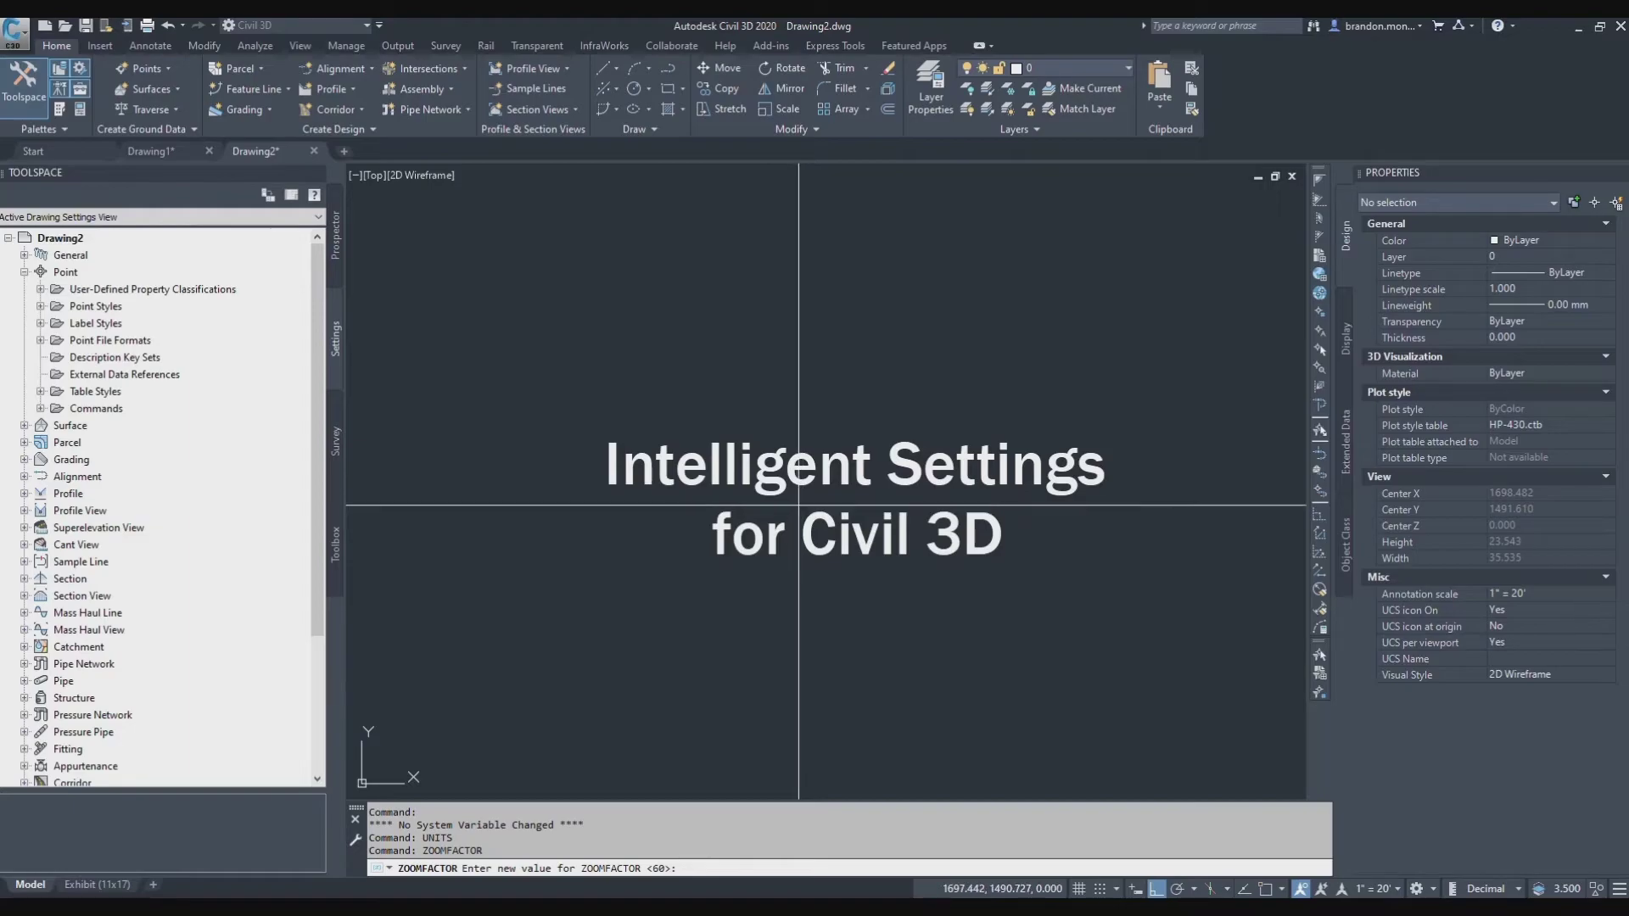
scroll(789, 482, "down", 5)
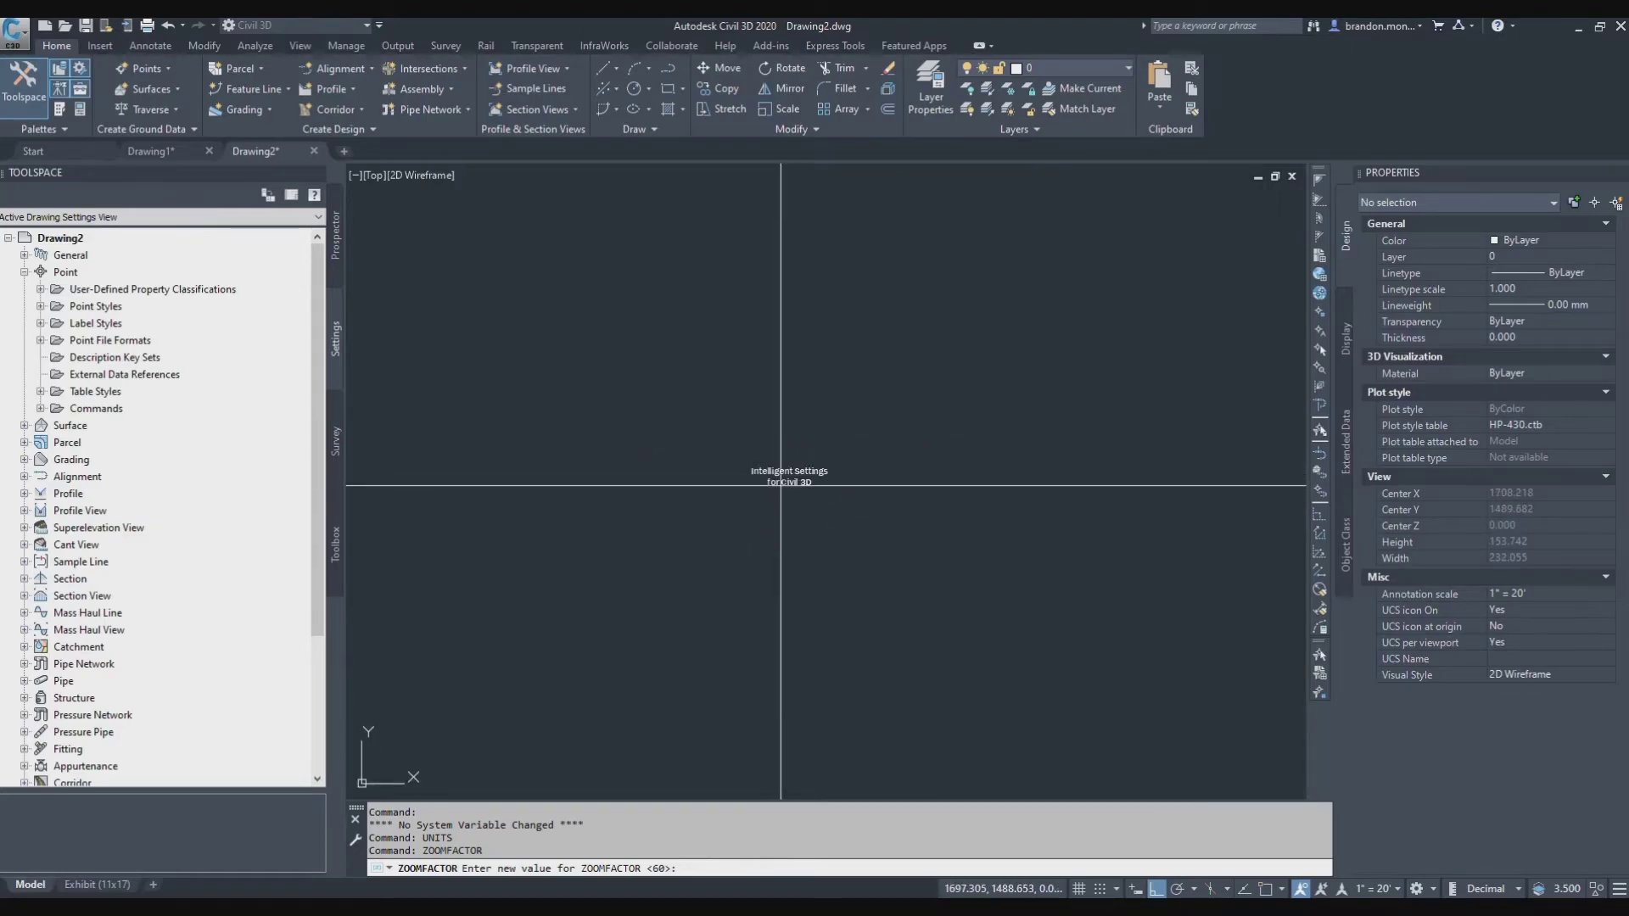
scroll(773, 481, "up", 4)
scroll(774, 480, "down", 5)
scroll(759, 462, "up", 10)
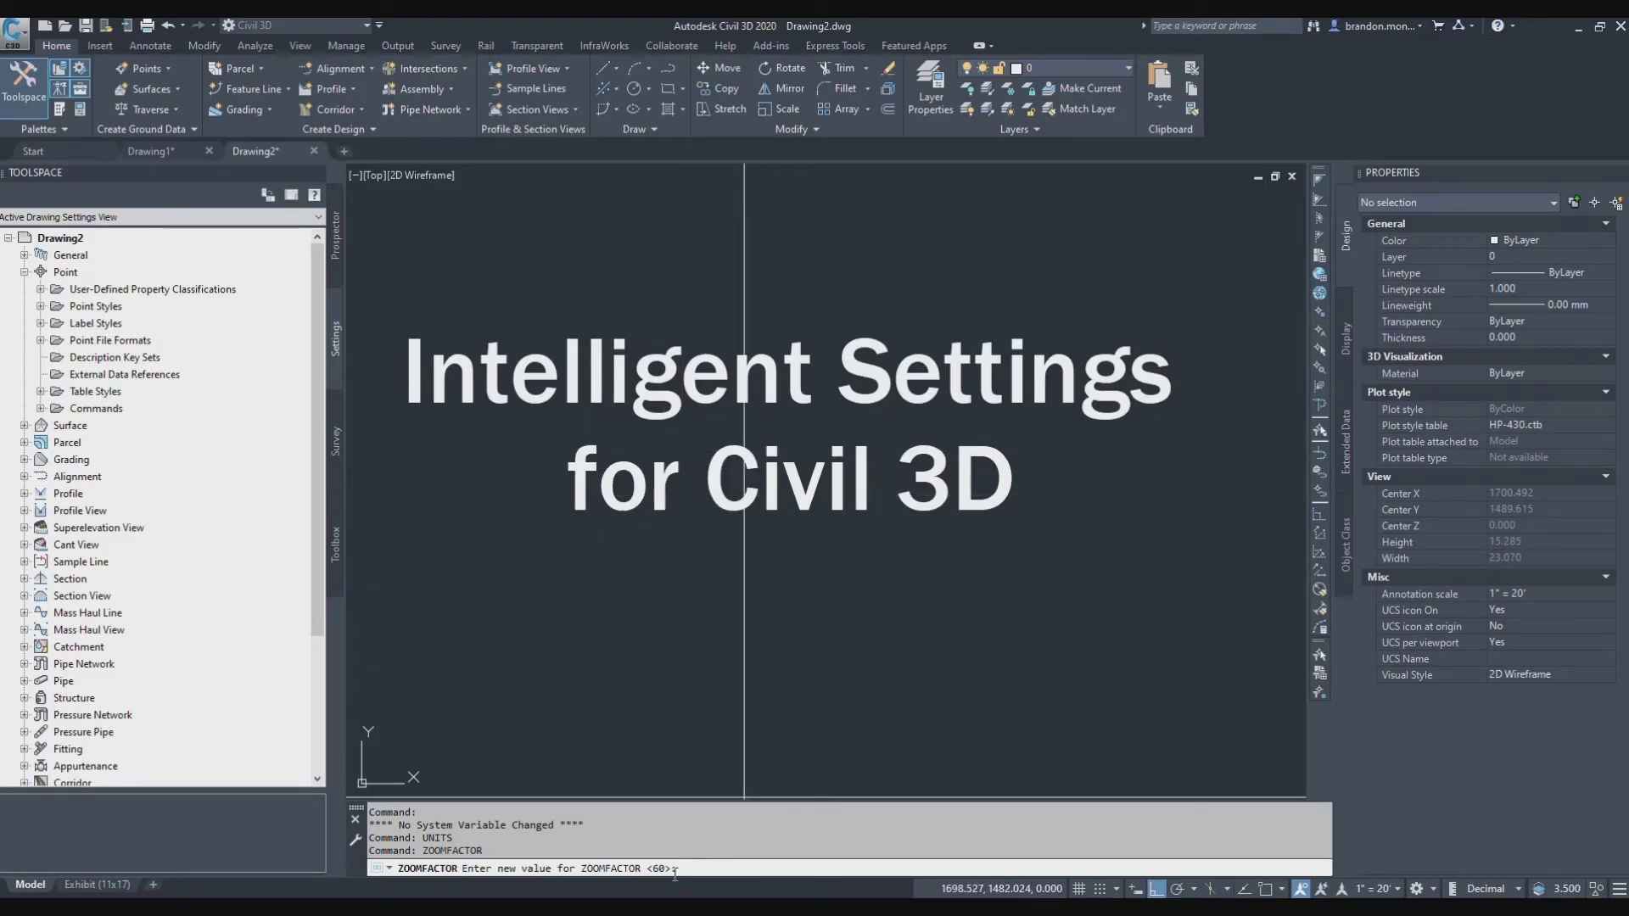
Enter 70 and cancel, then reissue ZOOMFACTOR with its value still at 60
type("70")
key("Escape")
key("Return")
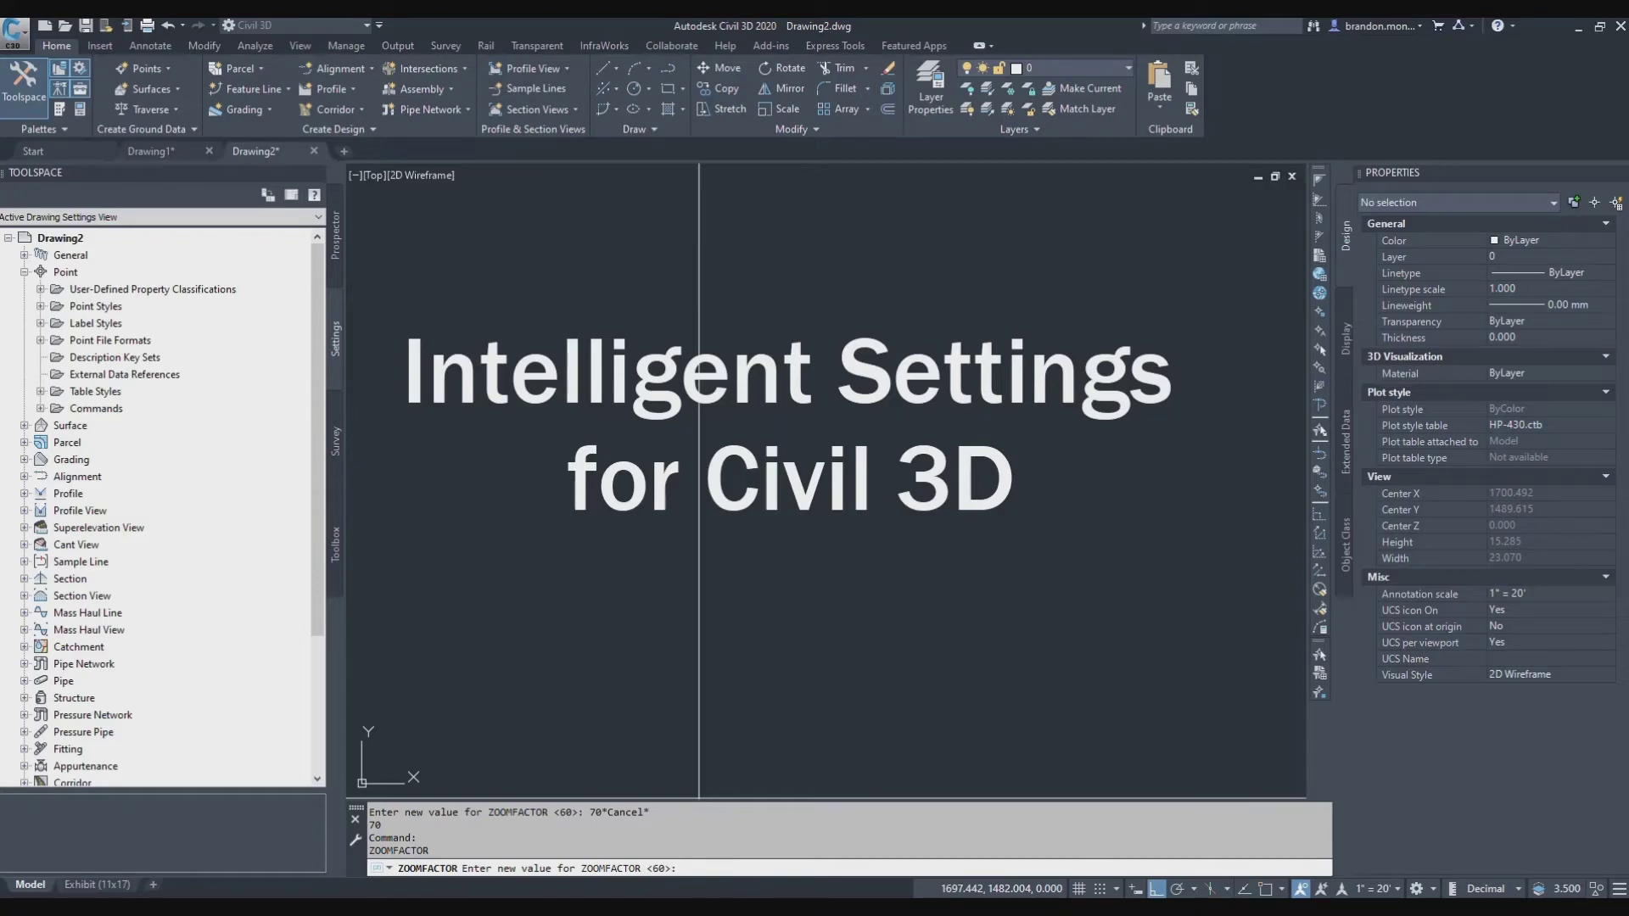
Cancel the zoom prompt and run MBUTTONPAN to turn middle-button panning off
key("Escape")
scroll(606, 628, "down", 3)
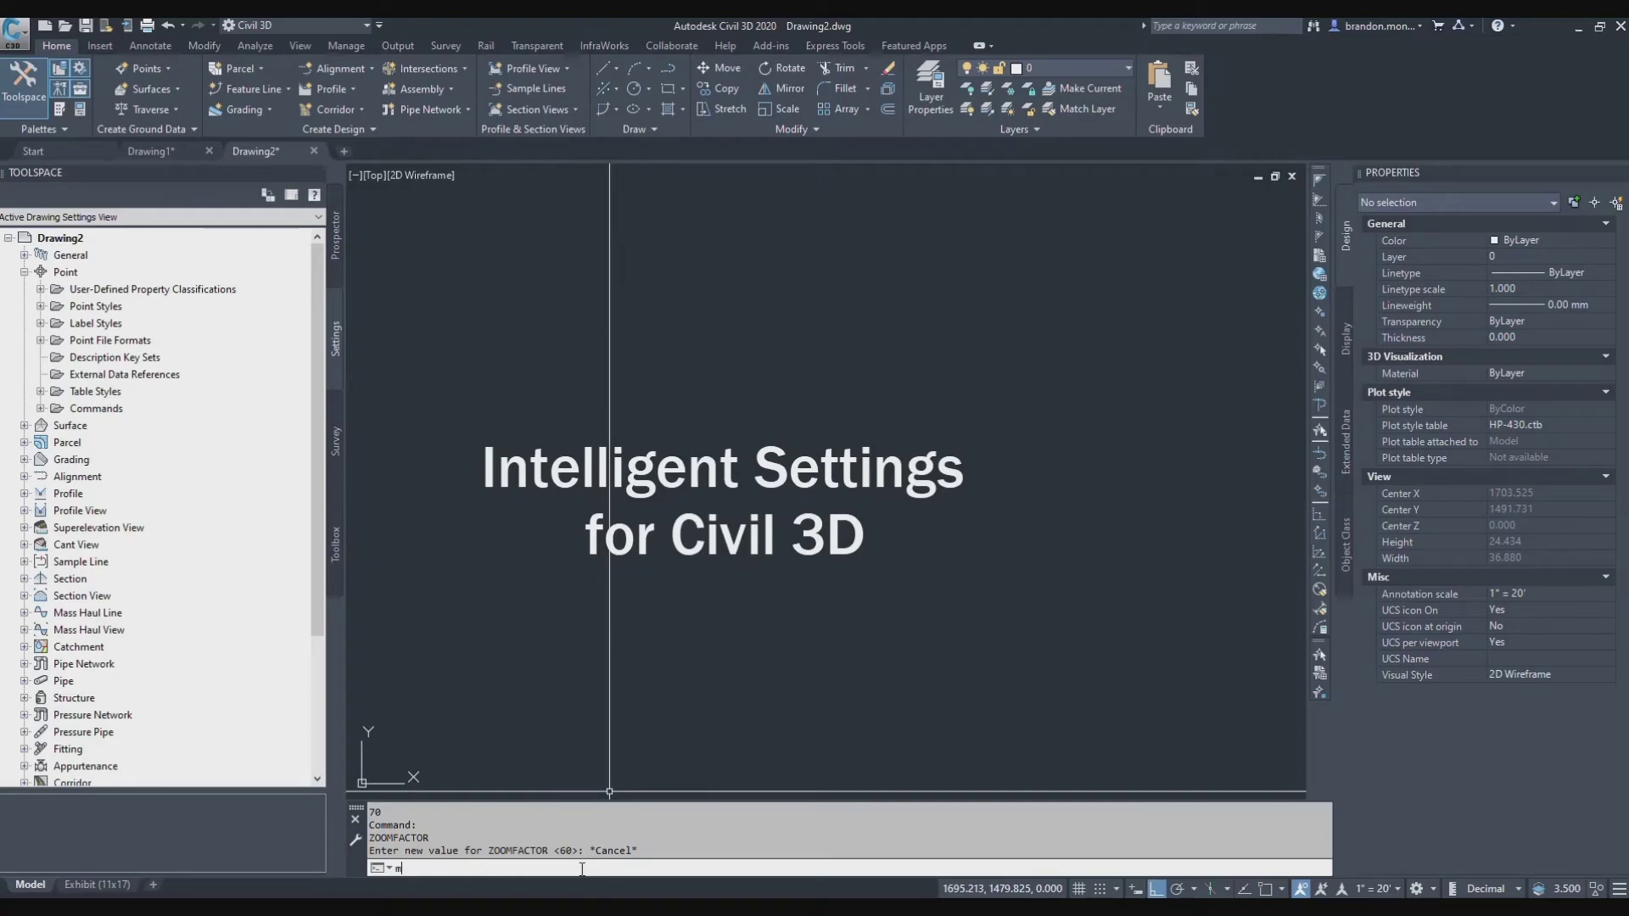
type("onppan")
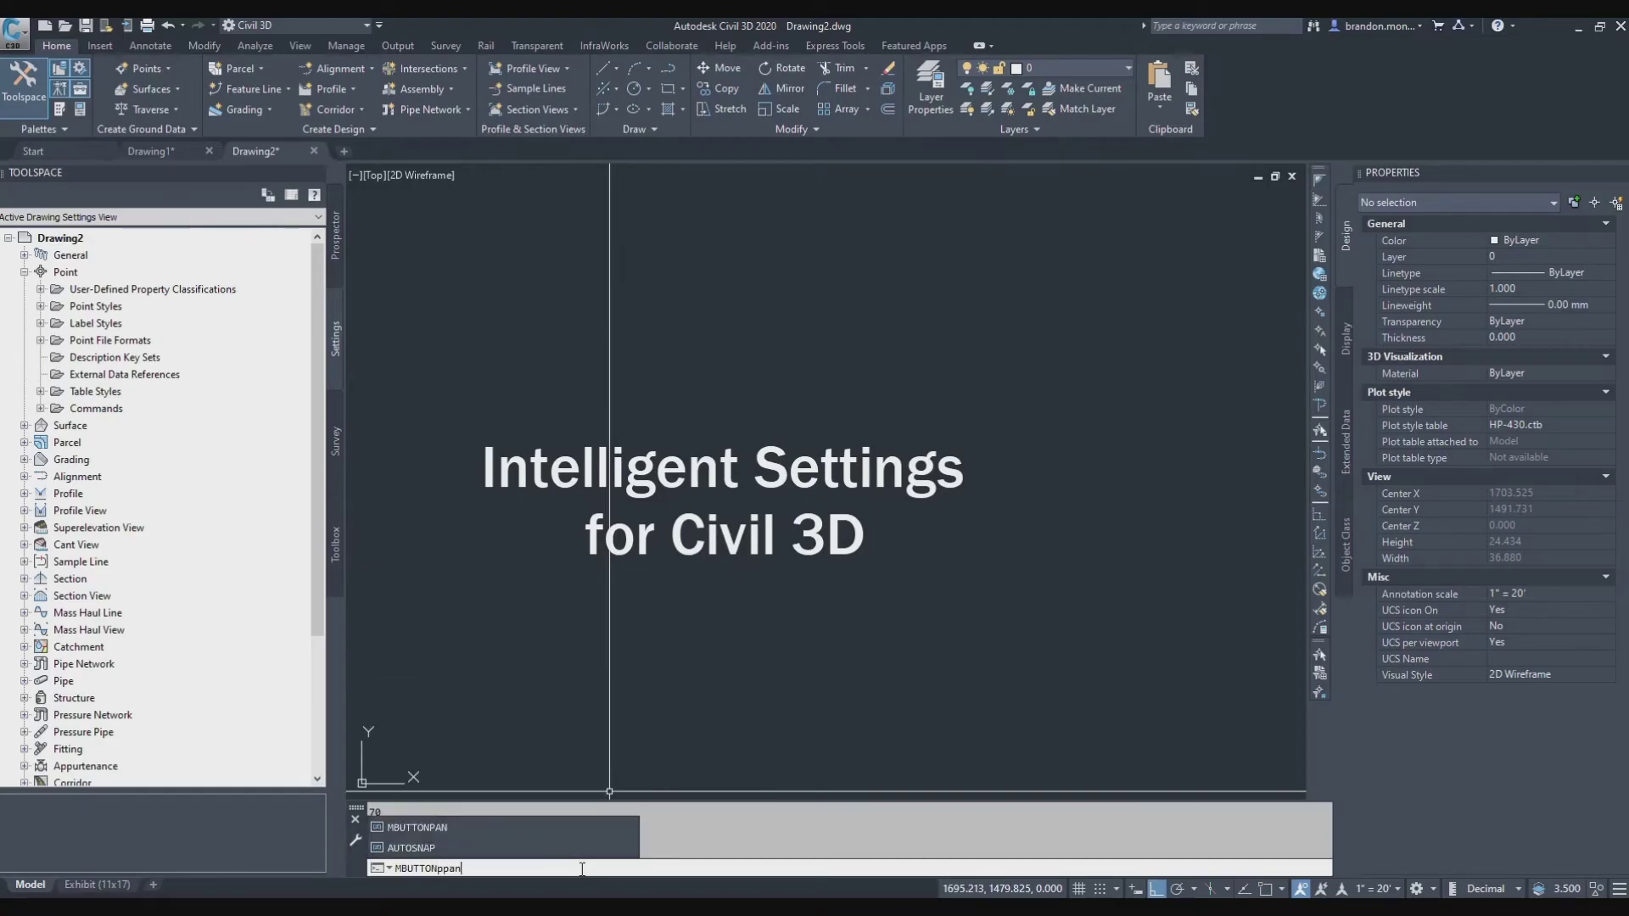
key("BackSpace")
key("BackSpace")
key("BackSpace")
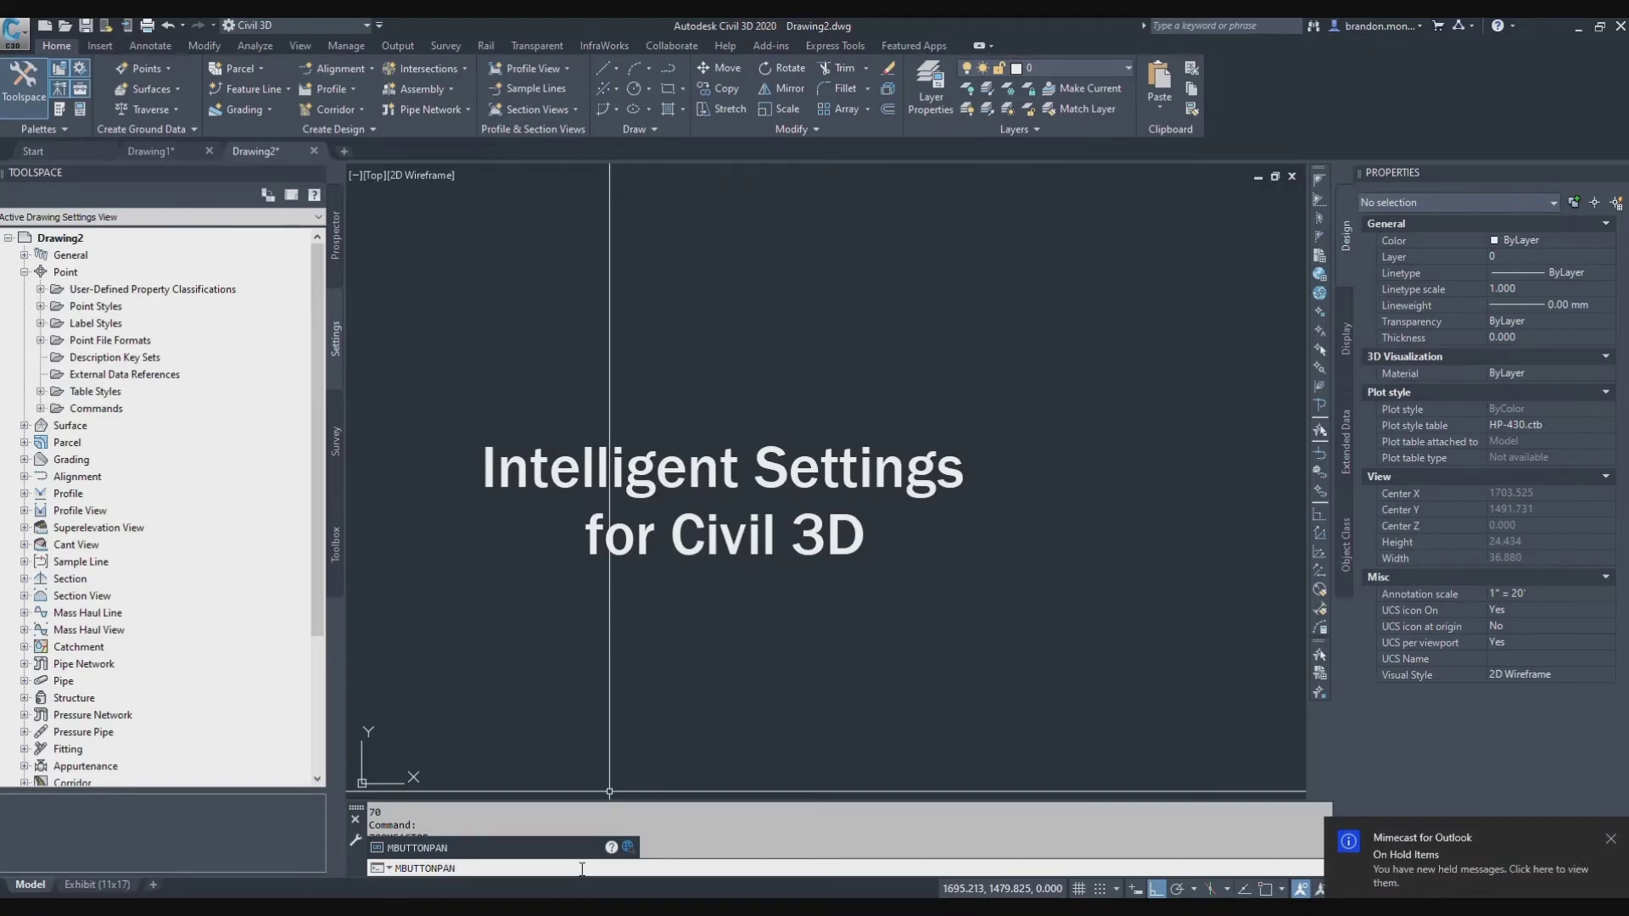
key("Return")
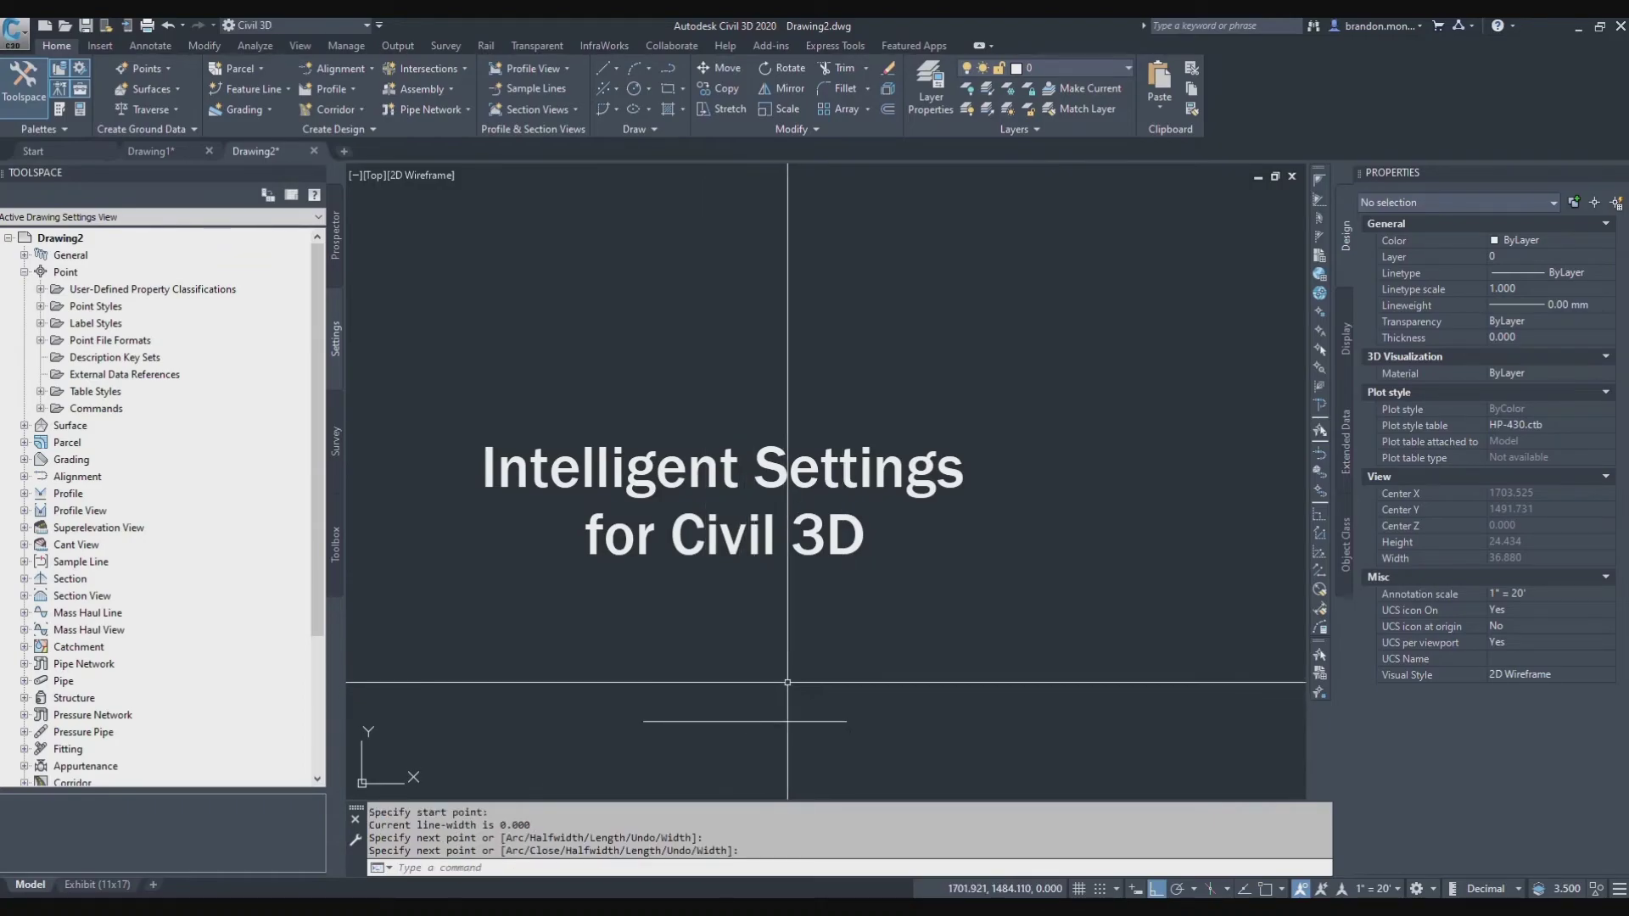
With ortho off, snap a diagonal segment to the horizontal line's endpoint and finish the polyline
key("F8")
right_click(851, 674, "shift")
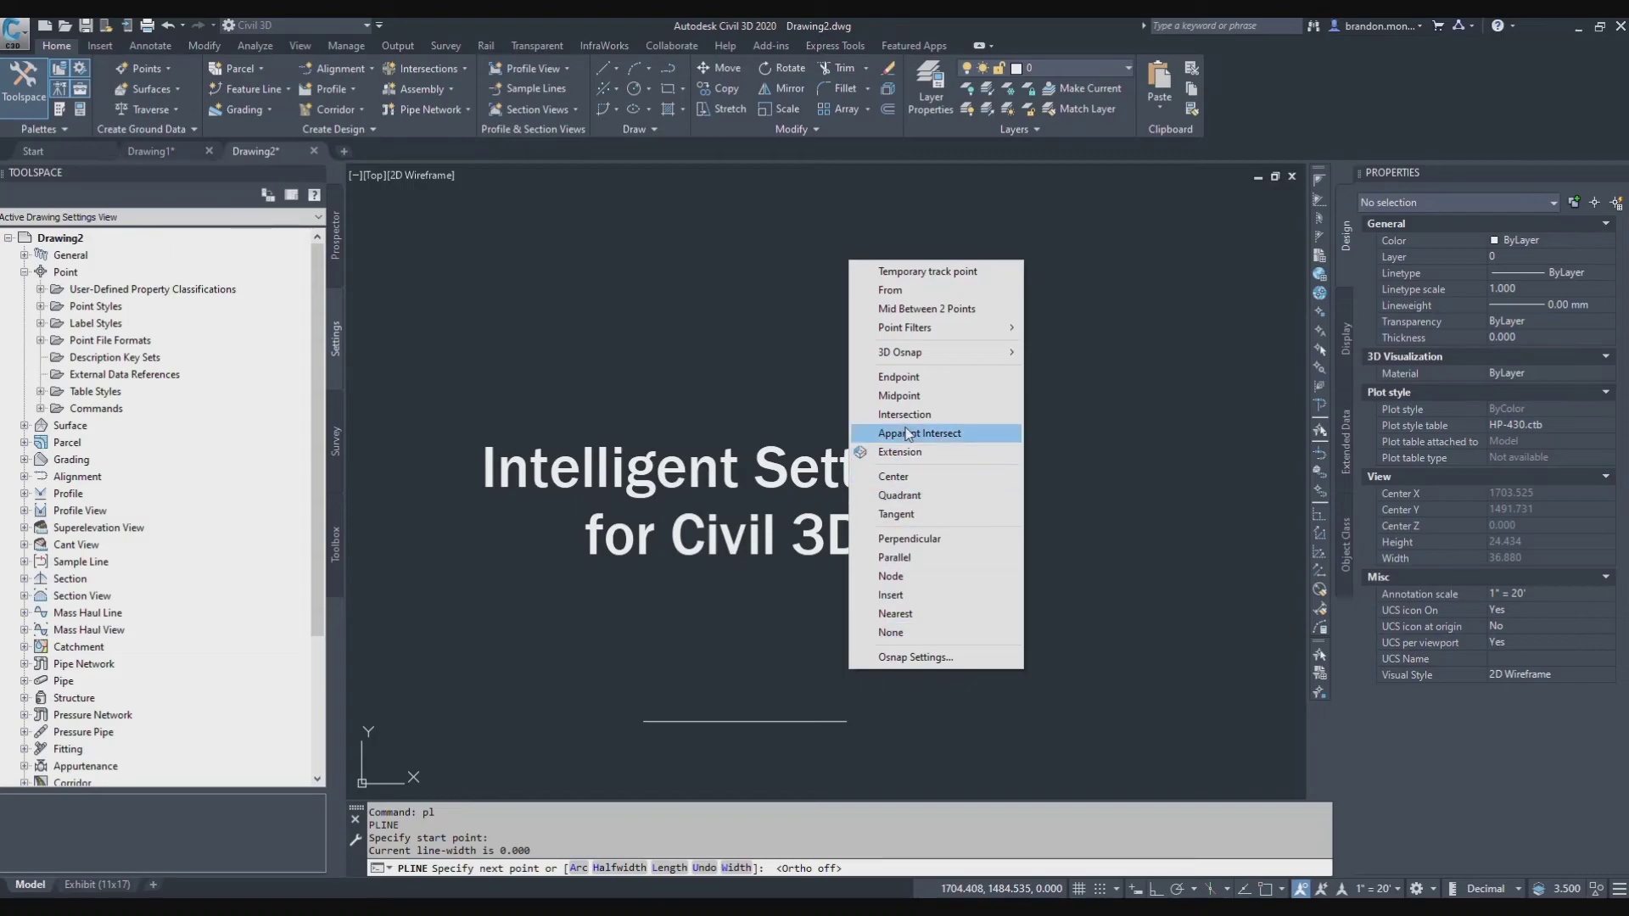
left_click(906, 379)
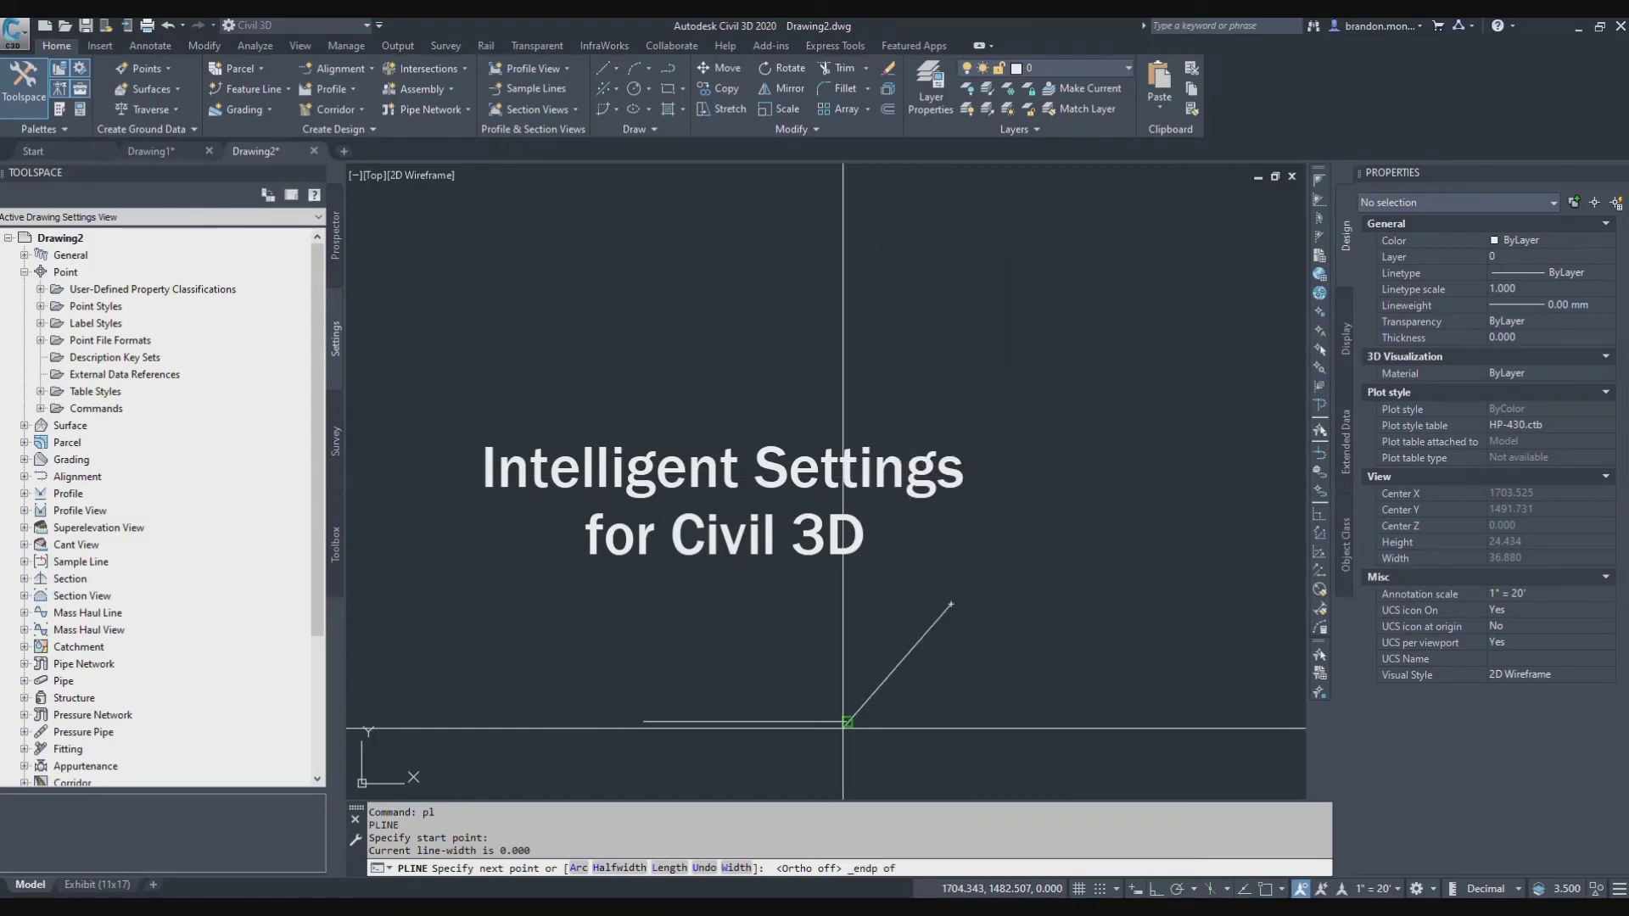
left_click(846, 722)
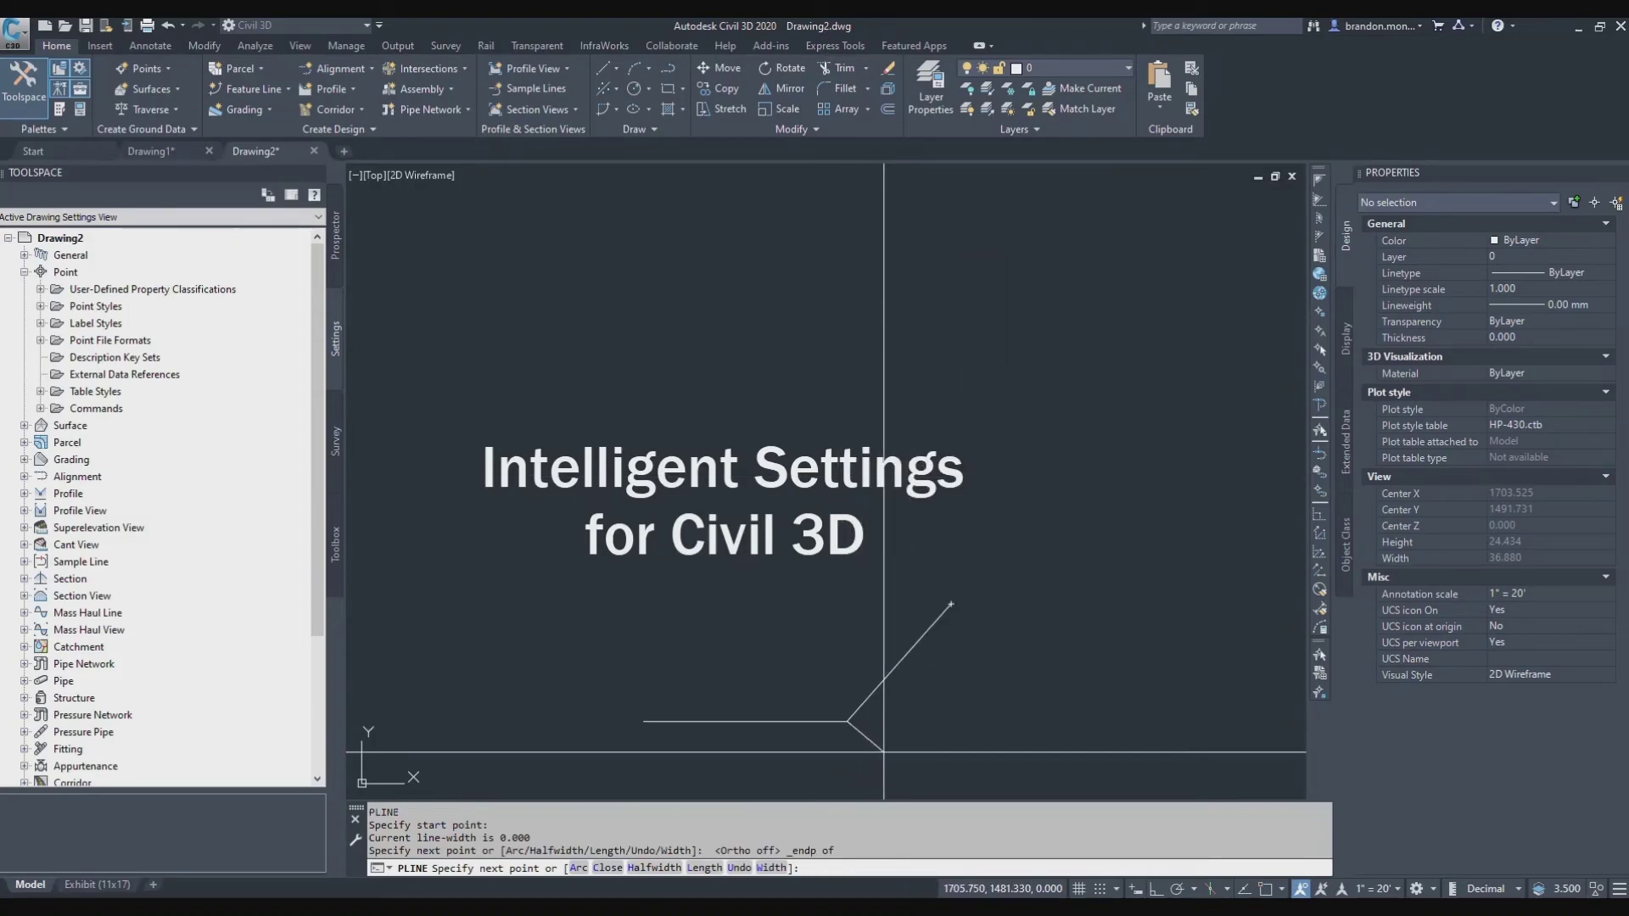
key("Return")
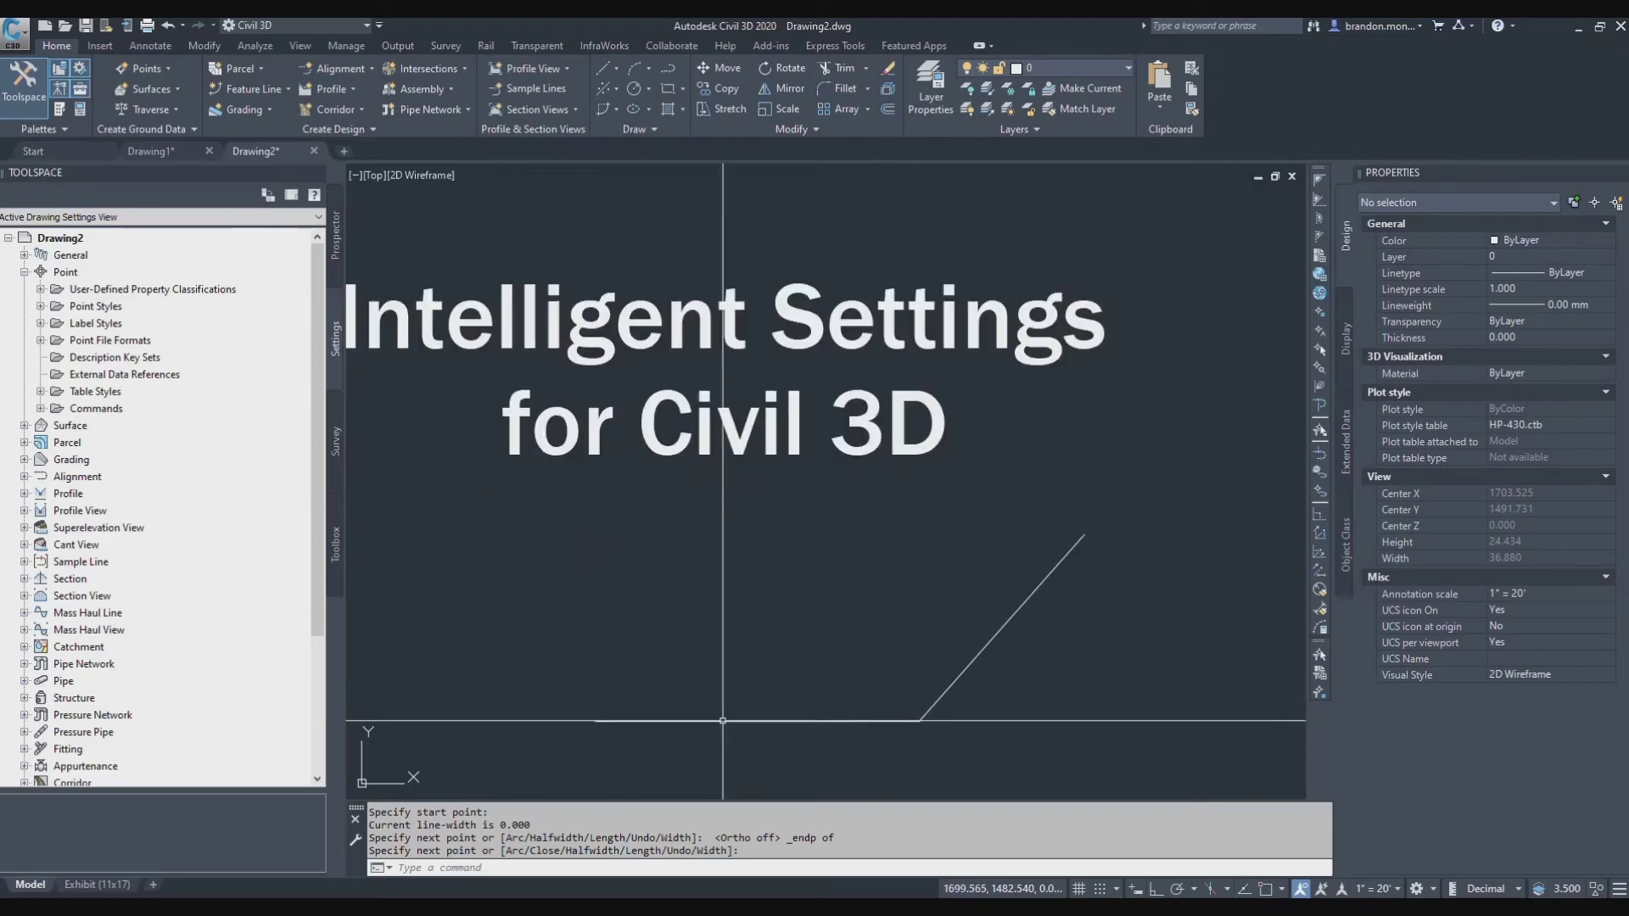
scroll(727, 655, "up", 5)
scroll(727, 655, "down", 5)
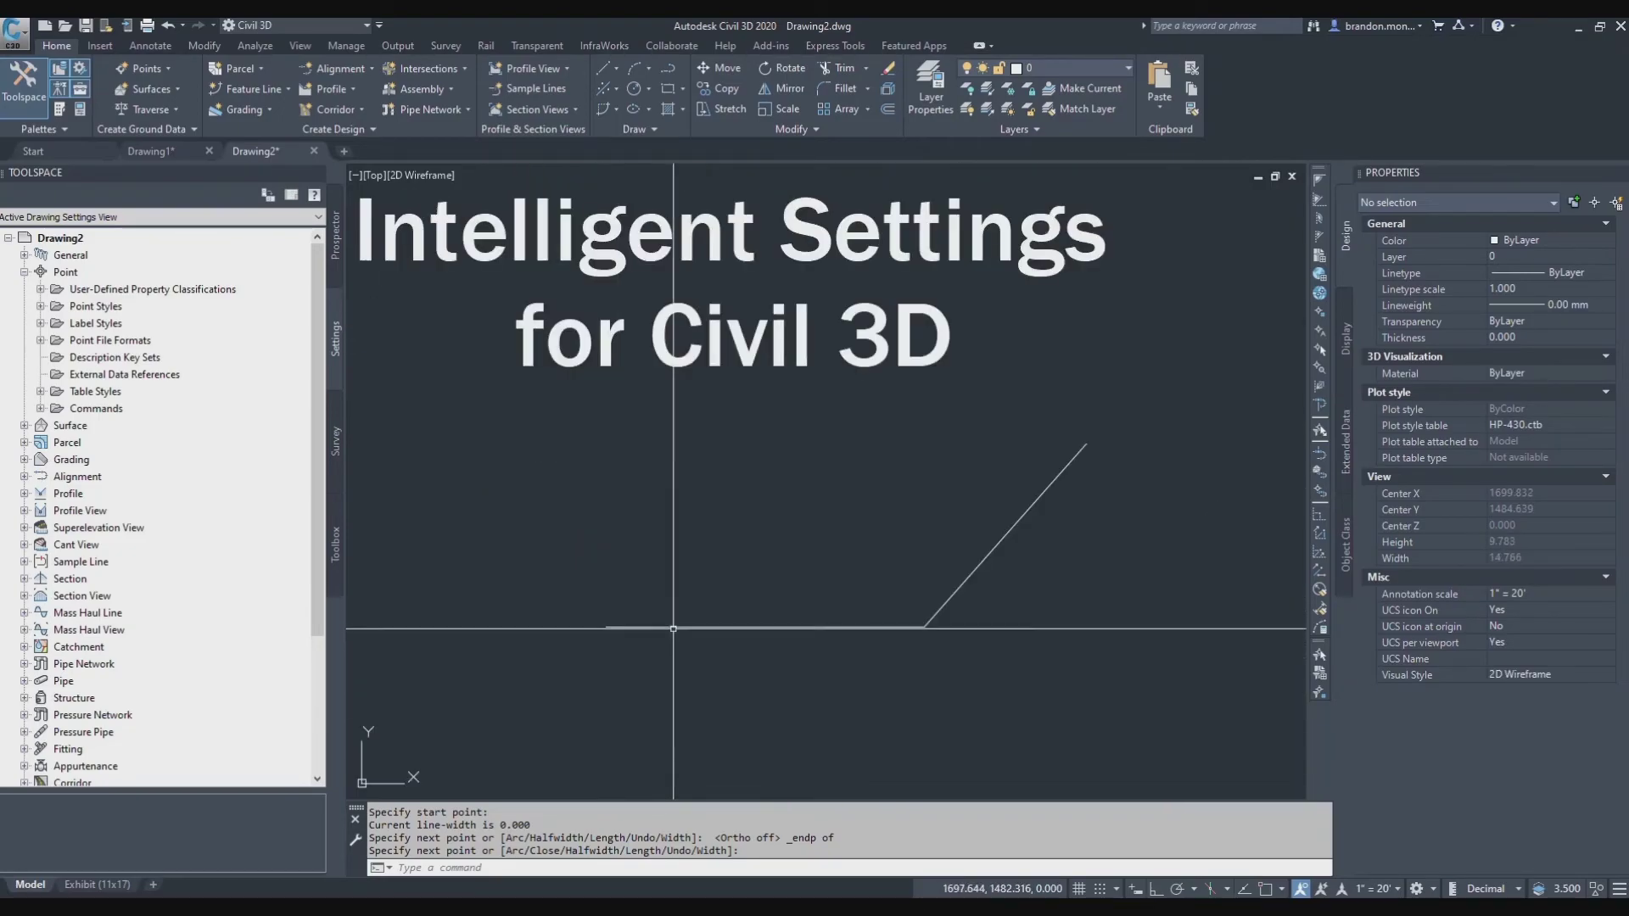
scroll(943, 577, "up", 4)
scroll(1109, 442, "down", 4)
scroll(767, 563, "up", 4)
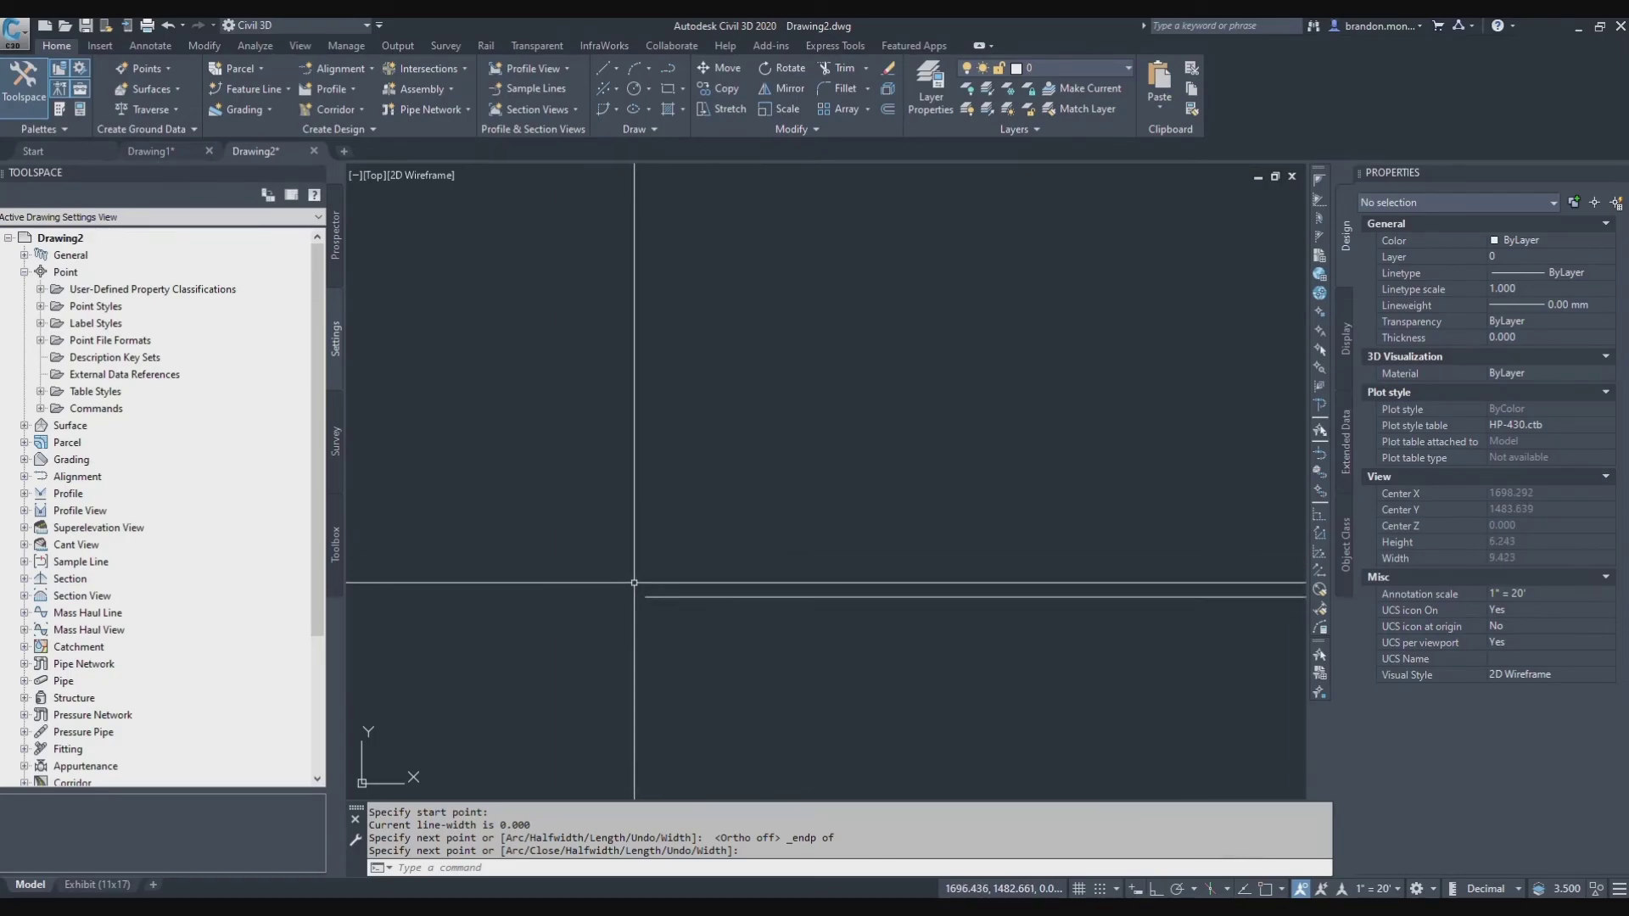
scroll(625, 587, "down", 8)
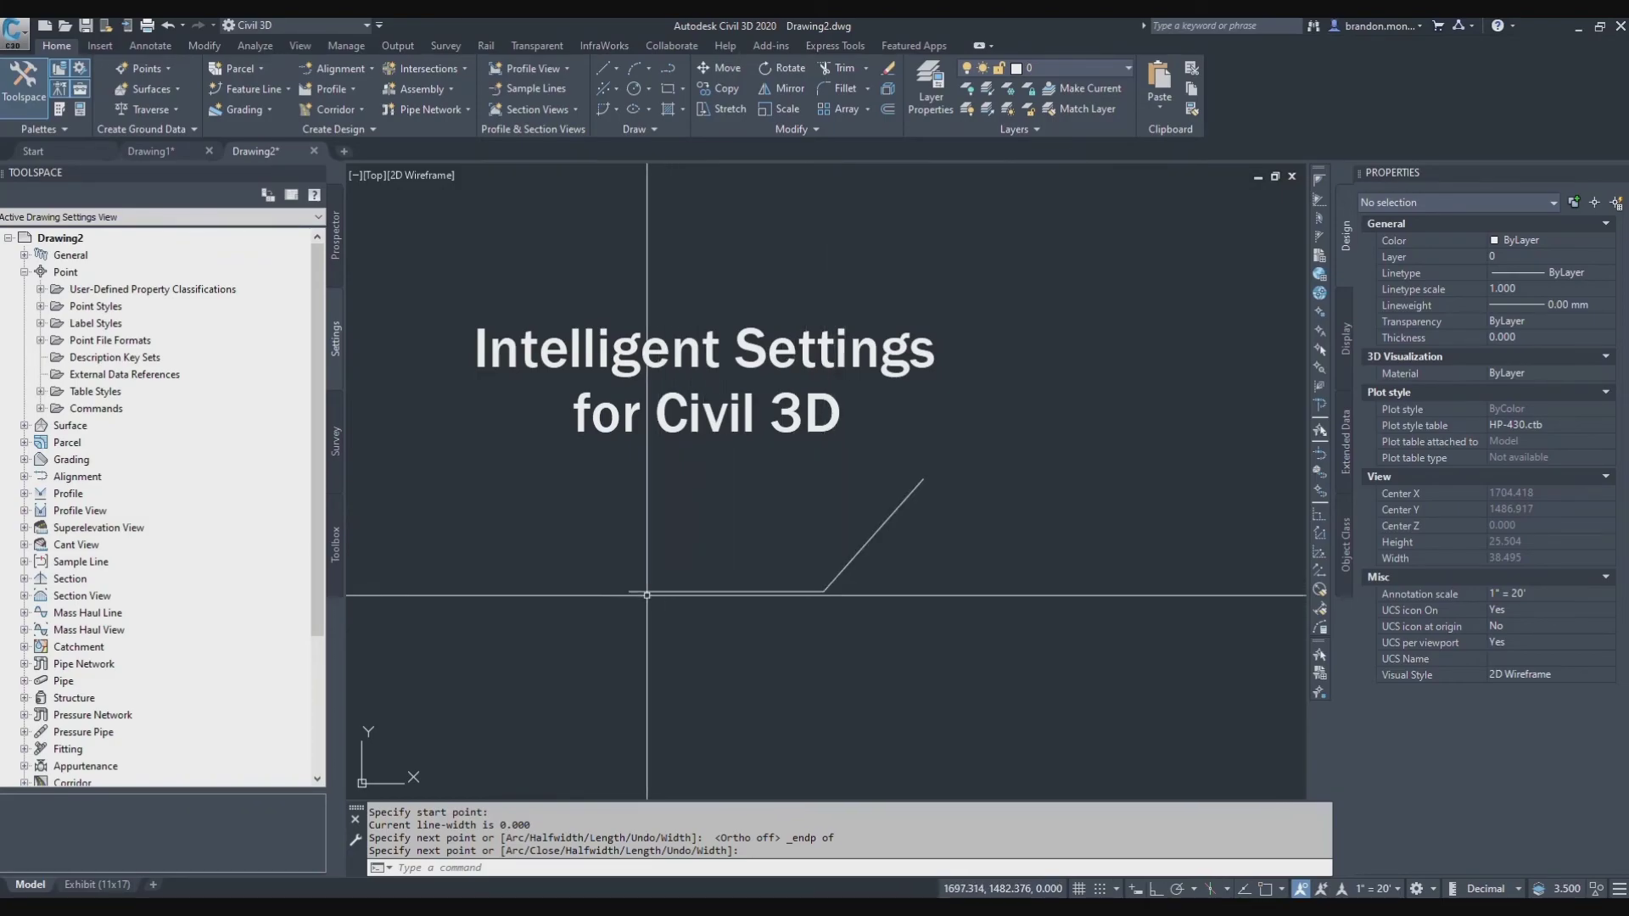
scroll(632, 594, "up", 8)
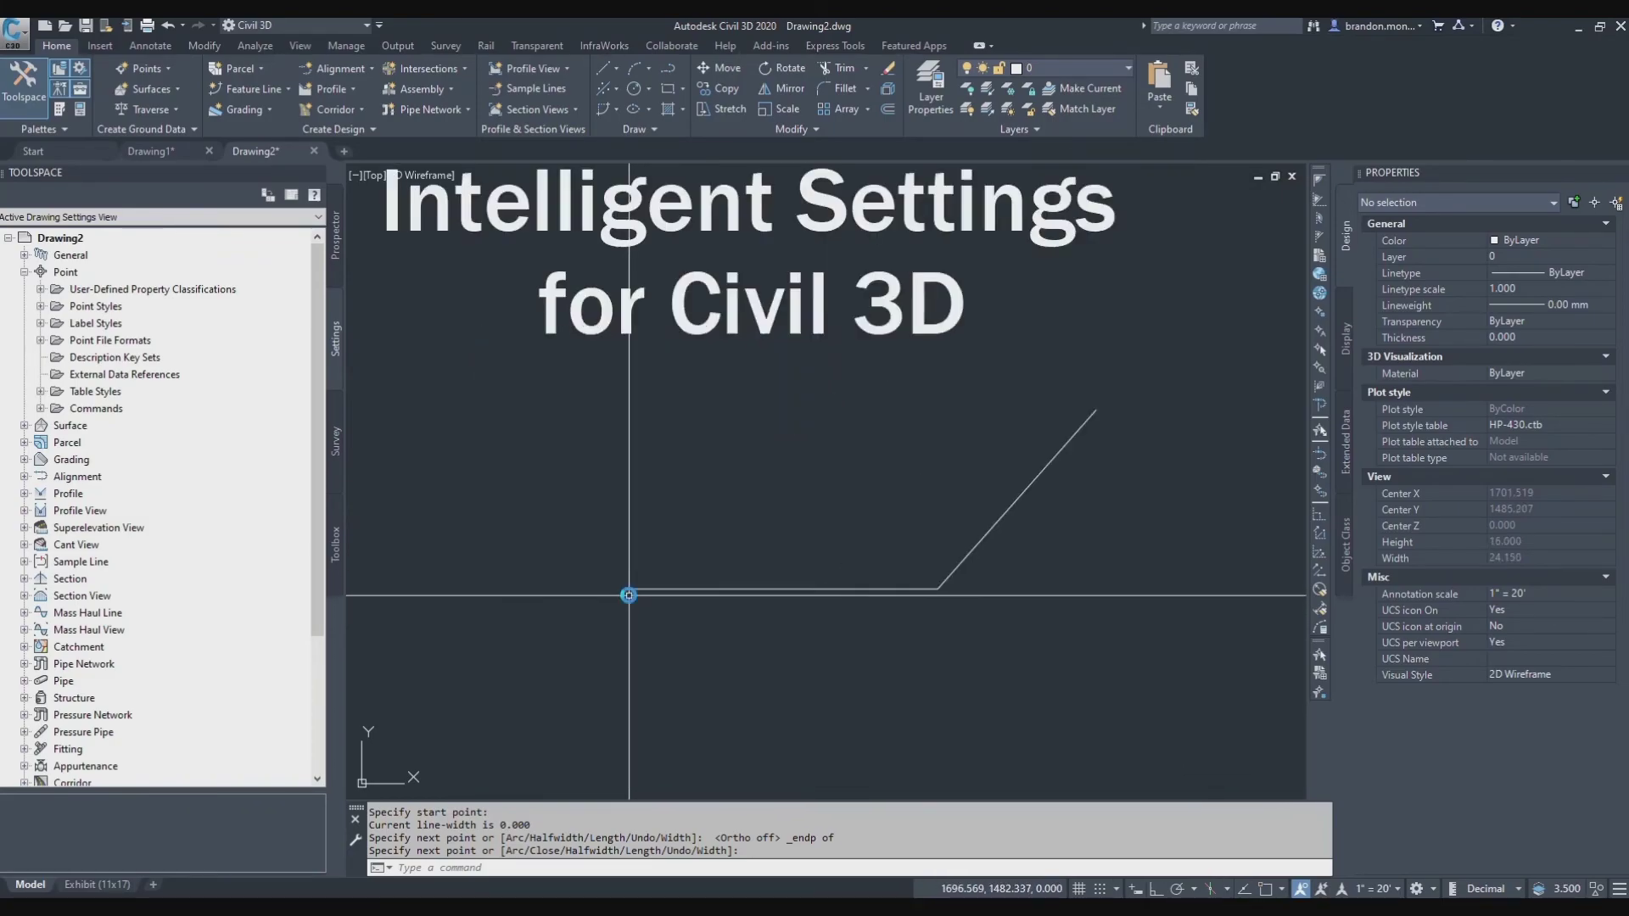
scroll(587, 569, "up", 6)
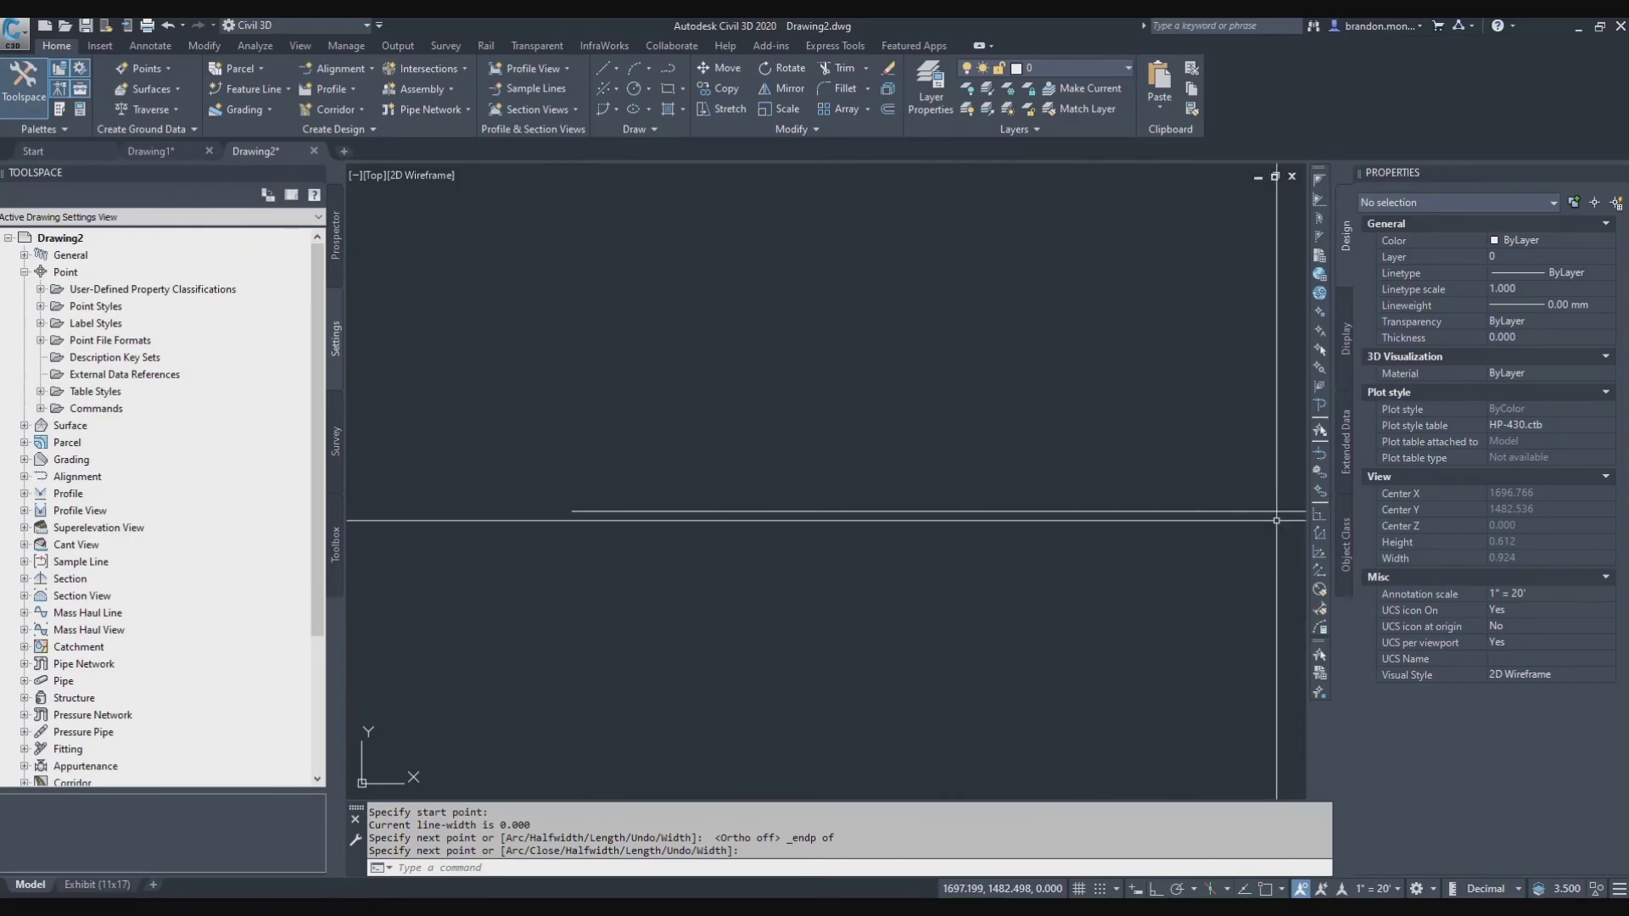
scroll(1285, 519, "down", 5)
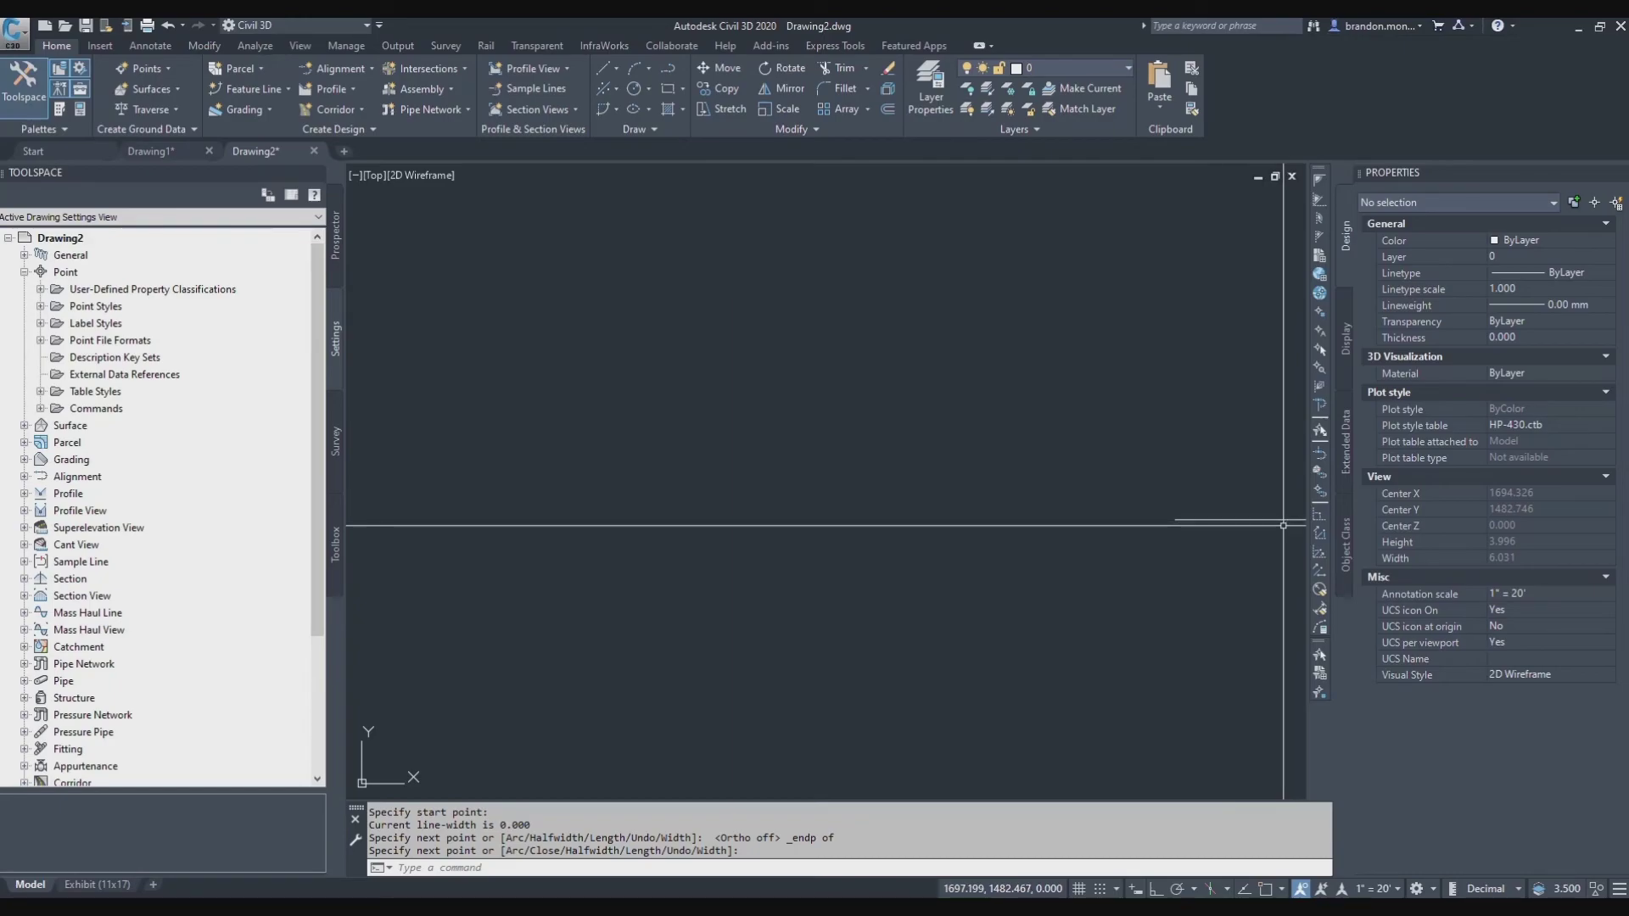
scroll(1283, 525, "up", 7)
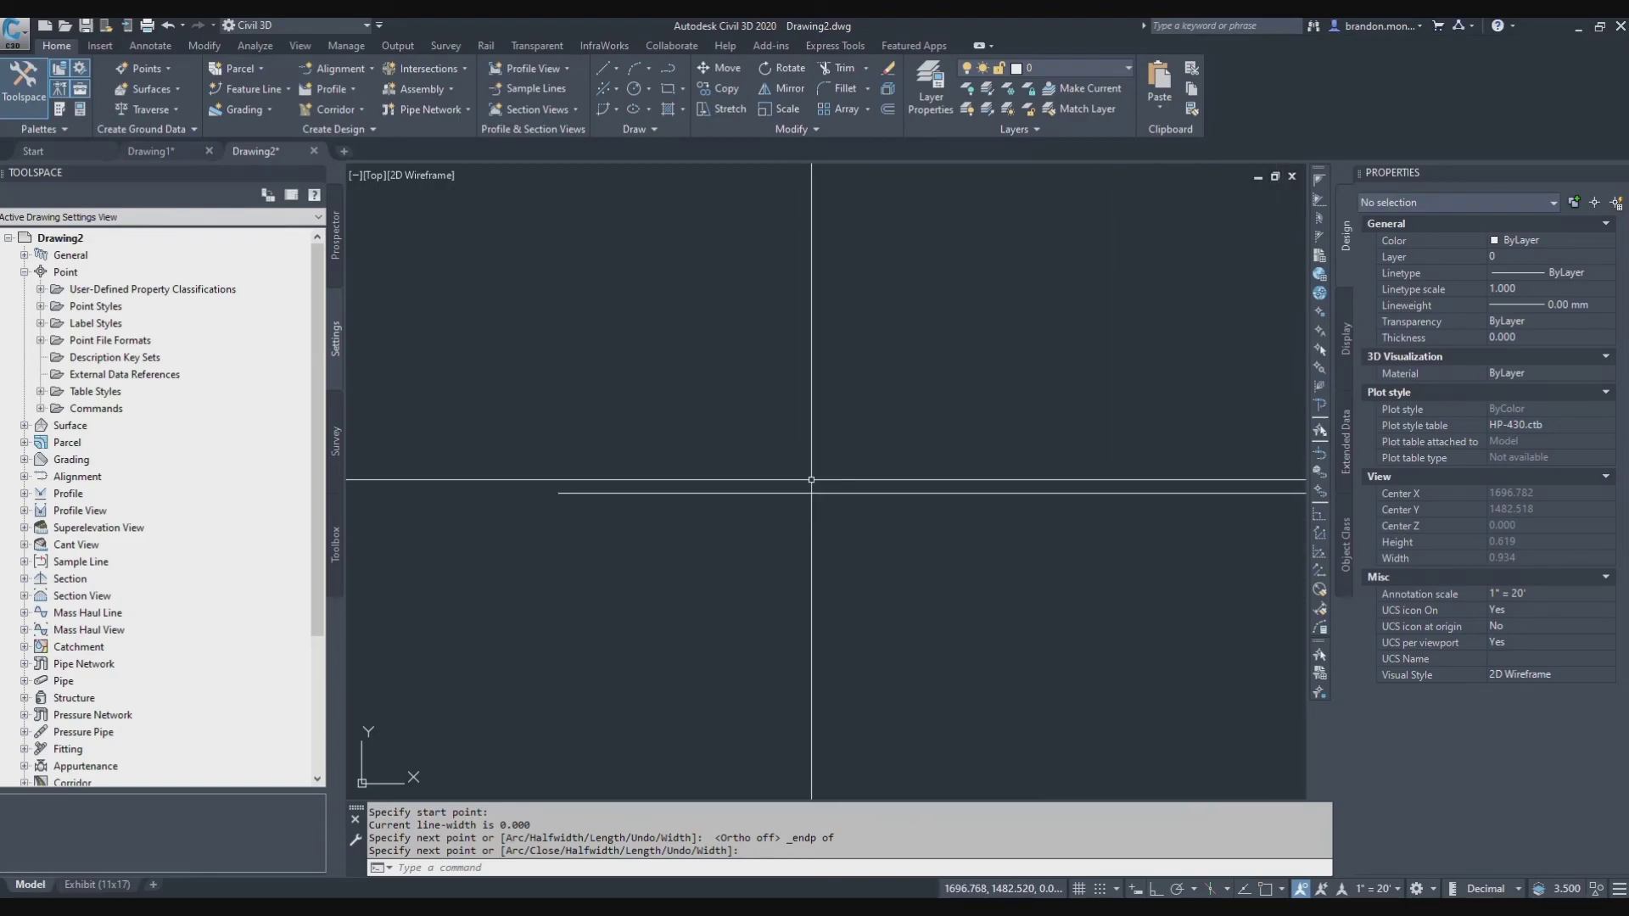
scroll(809, 486, "down", 18)
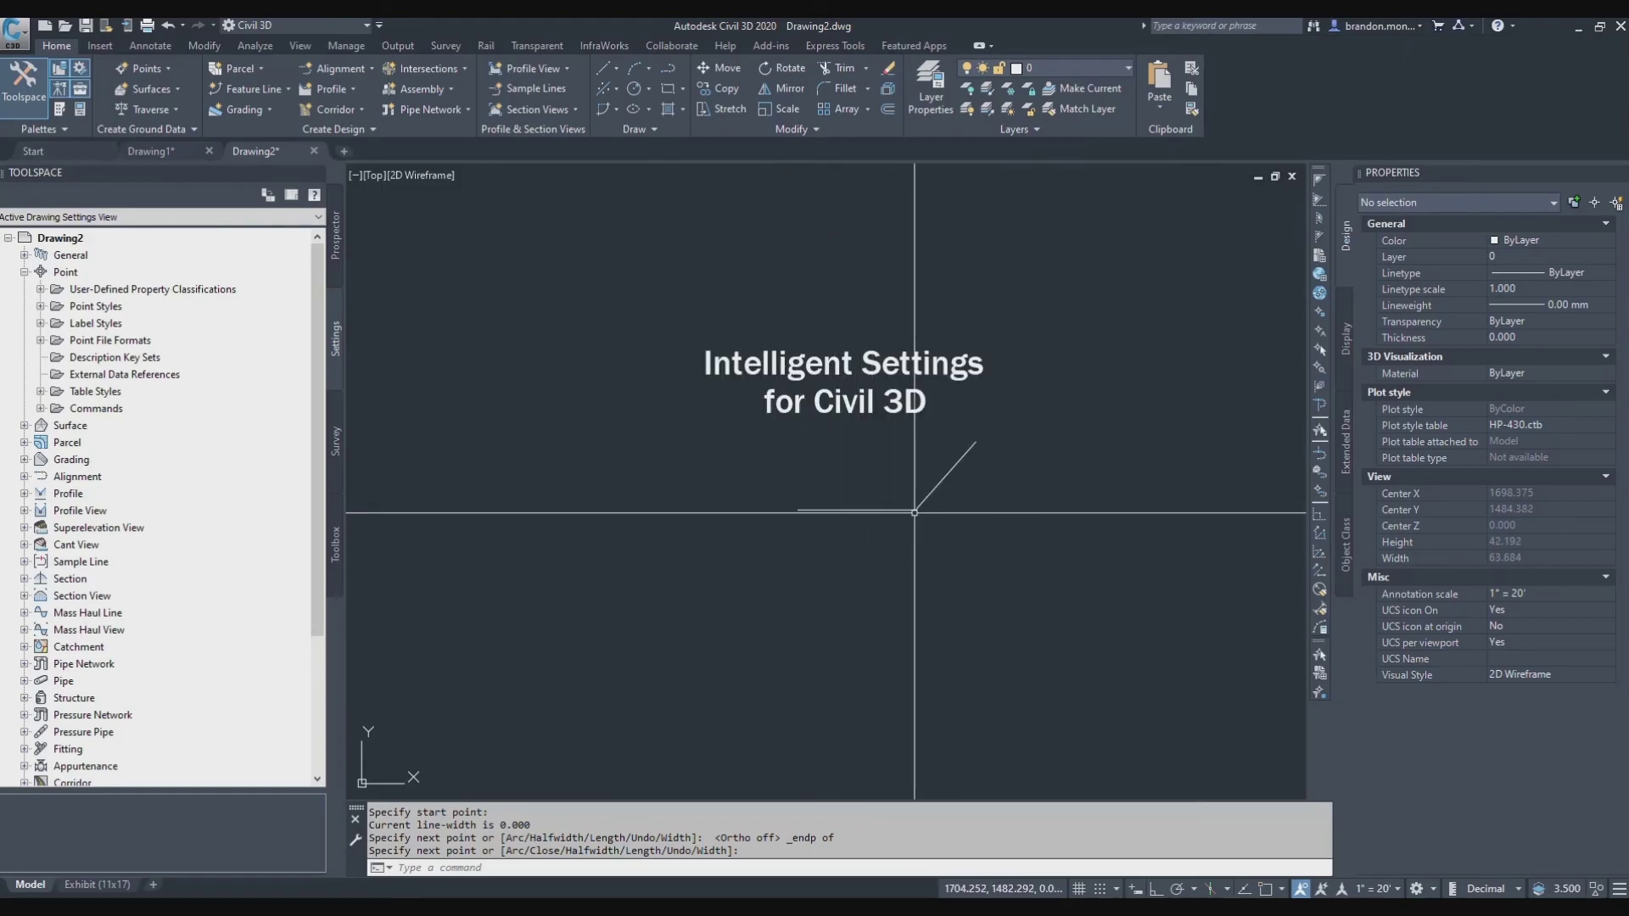
scroll(918, 515, "up", 18)
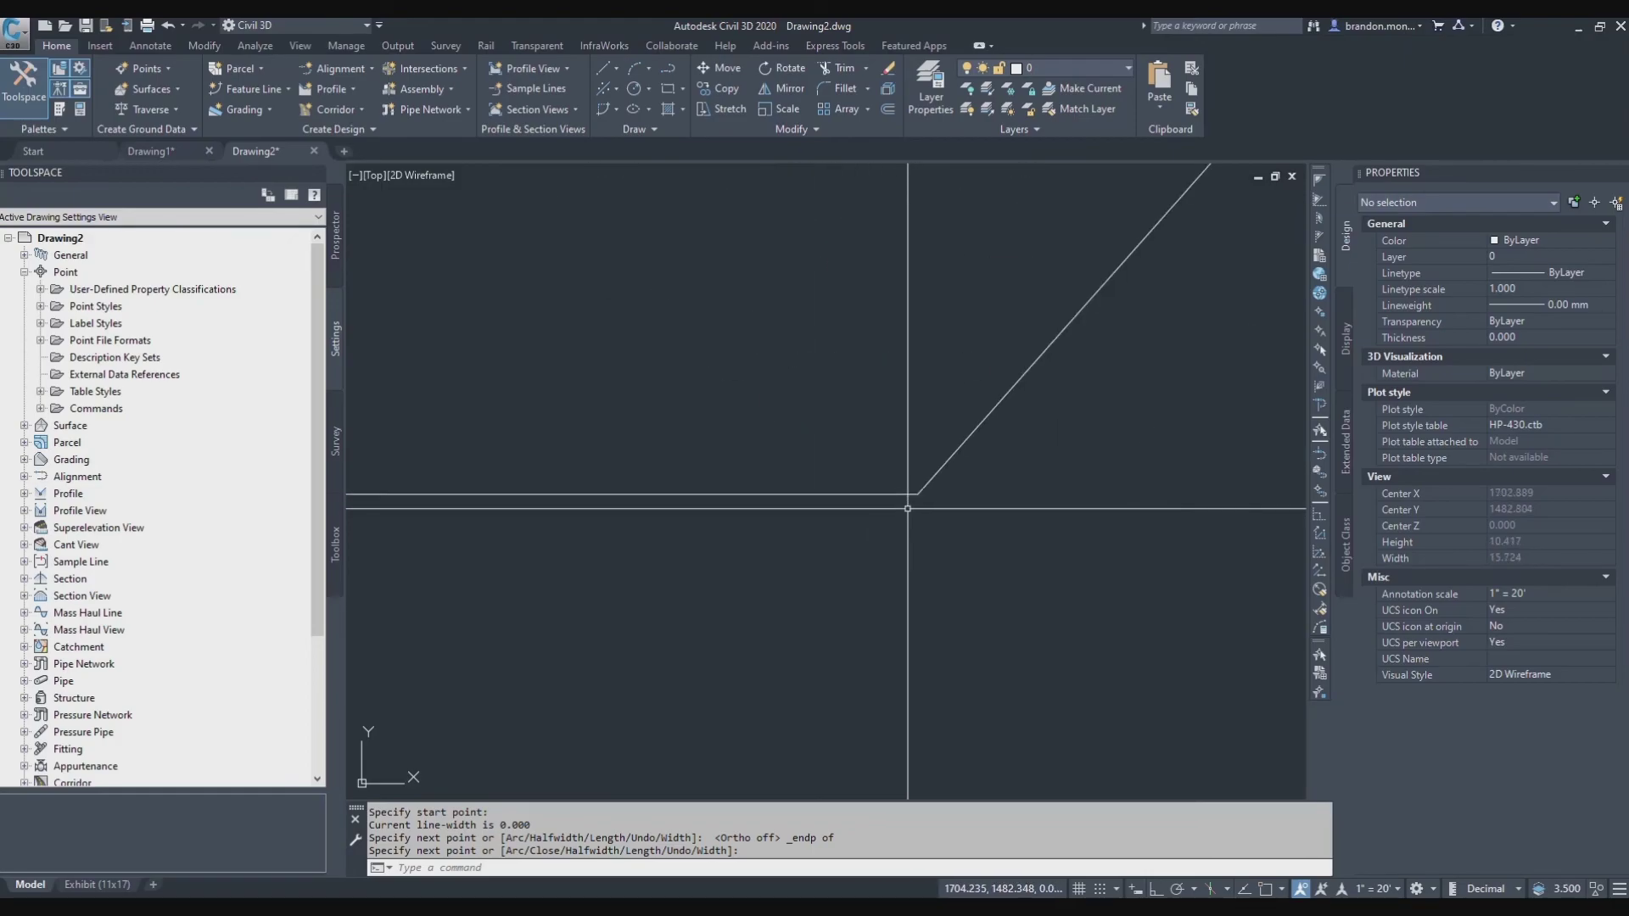
scroll(975, 464, "up", 4)
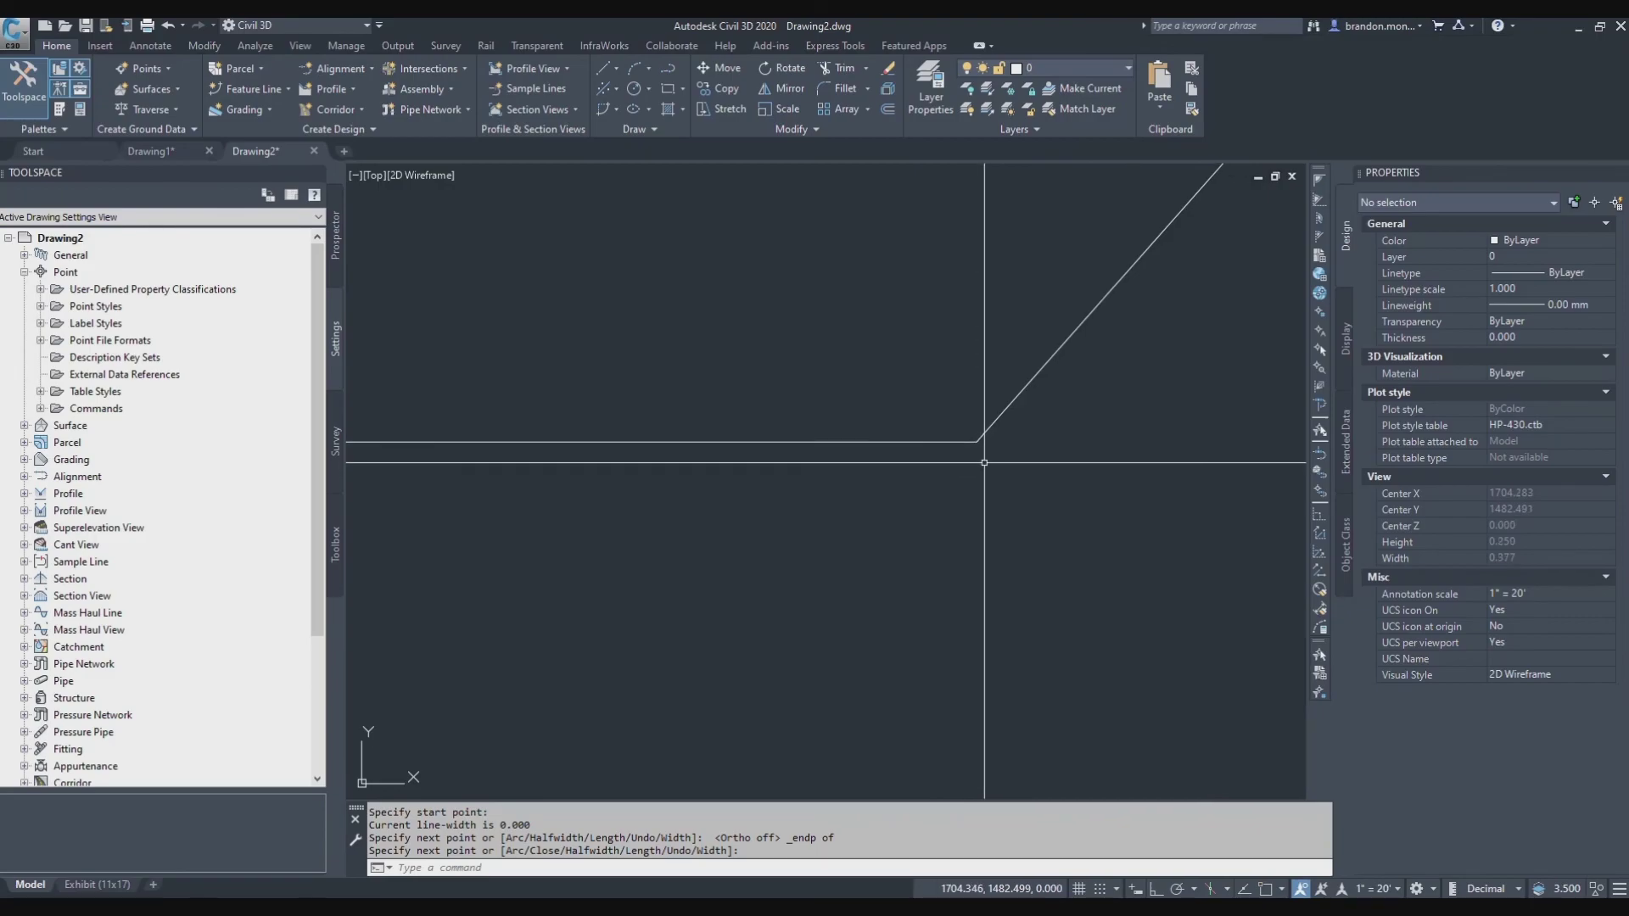
scroll(817, 525, "down", 8)
scroll(816, 525, "down", 12)
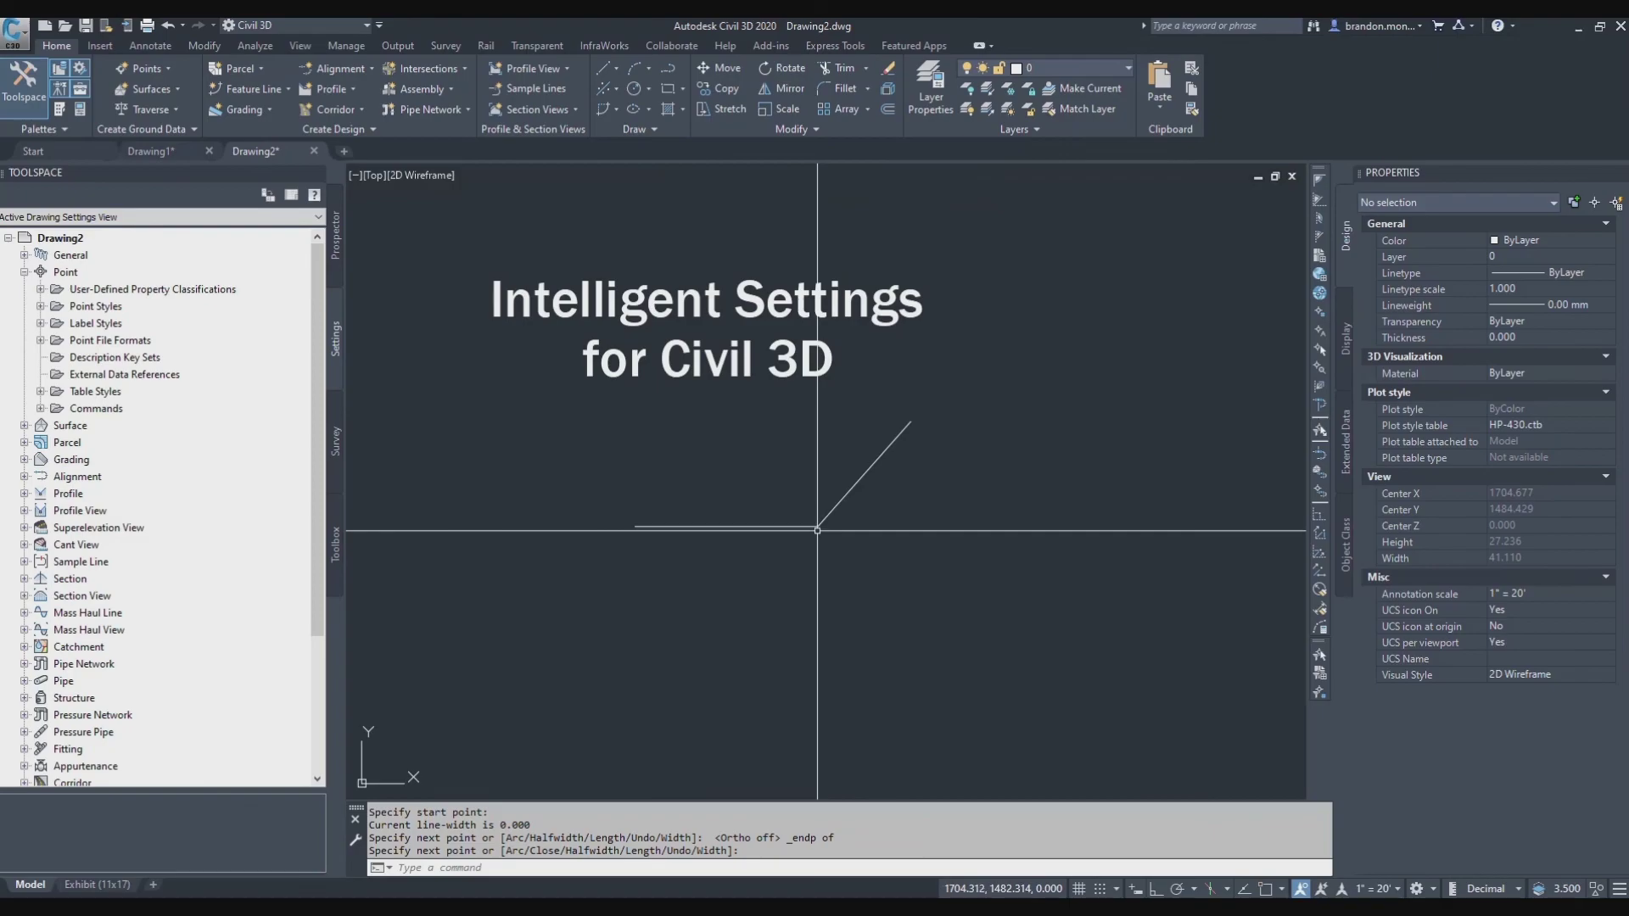
scroll(820, 529, "up", 12)
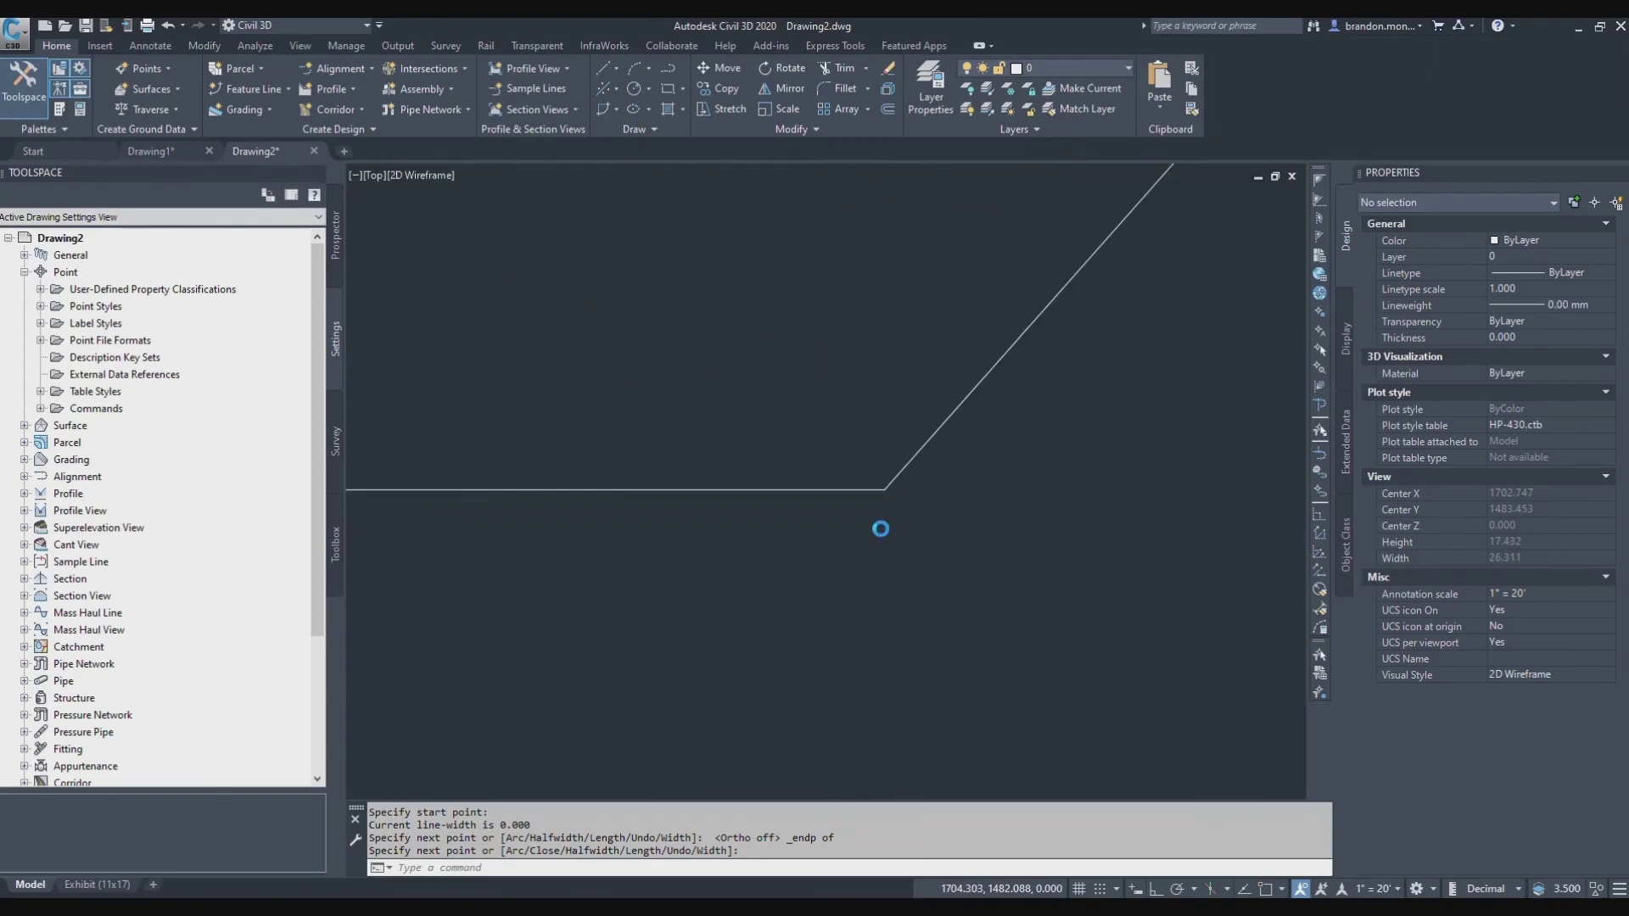
scroll(873, 382, "up", 2)
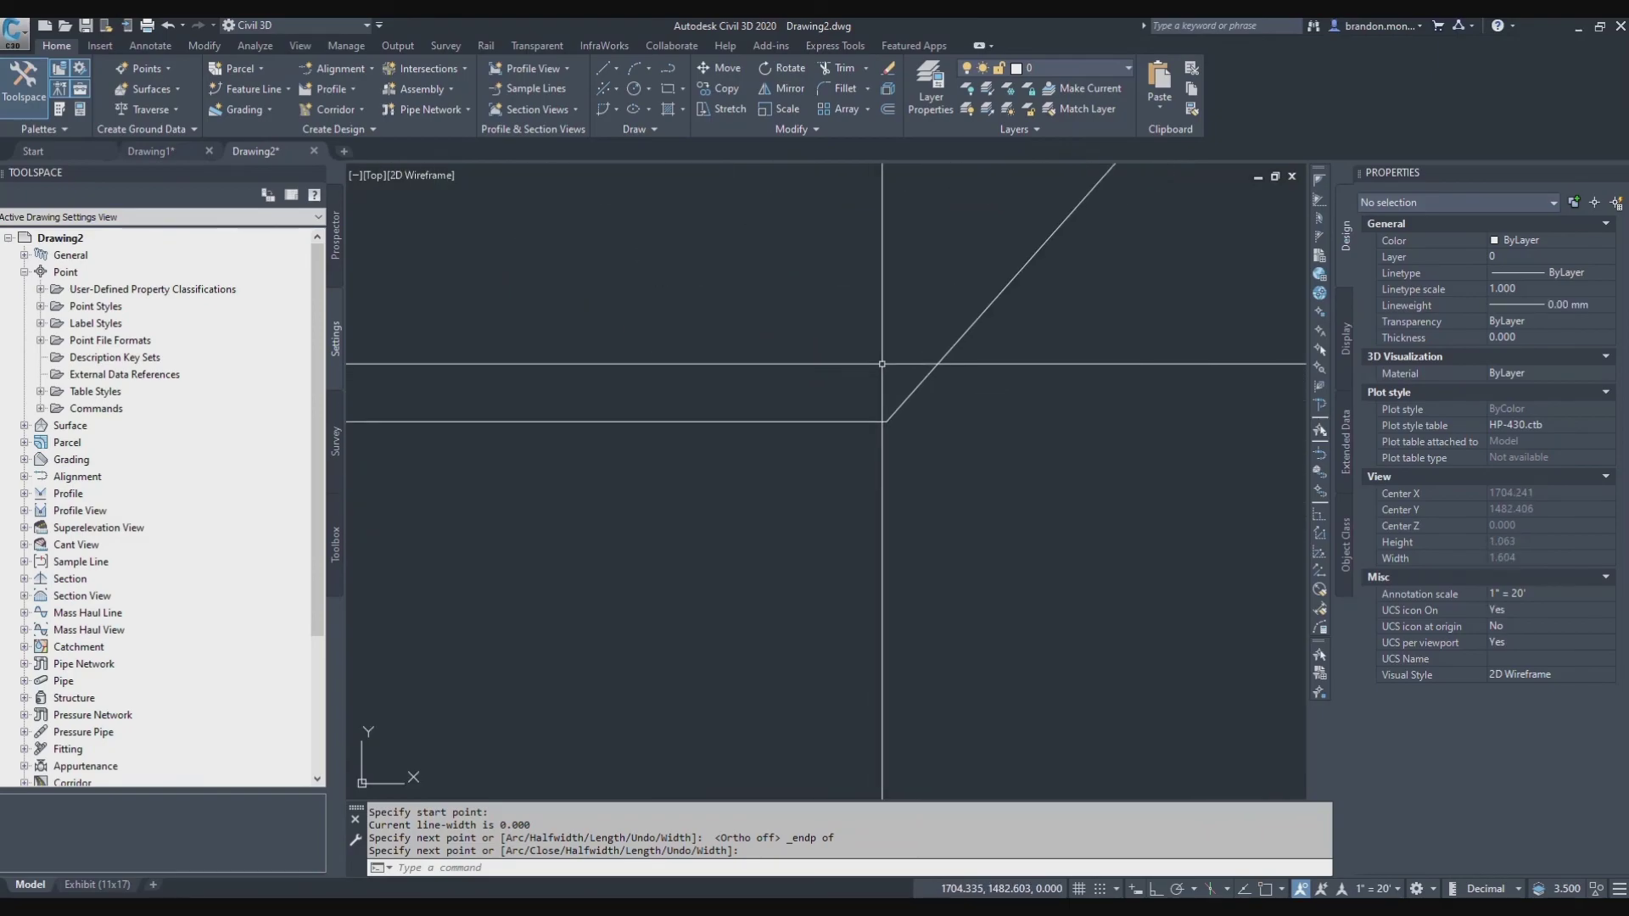
scroll(884, 399, "down", 12)
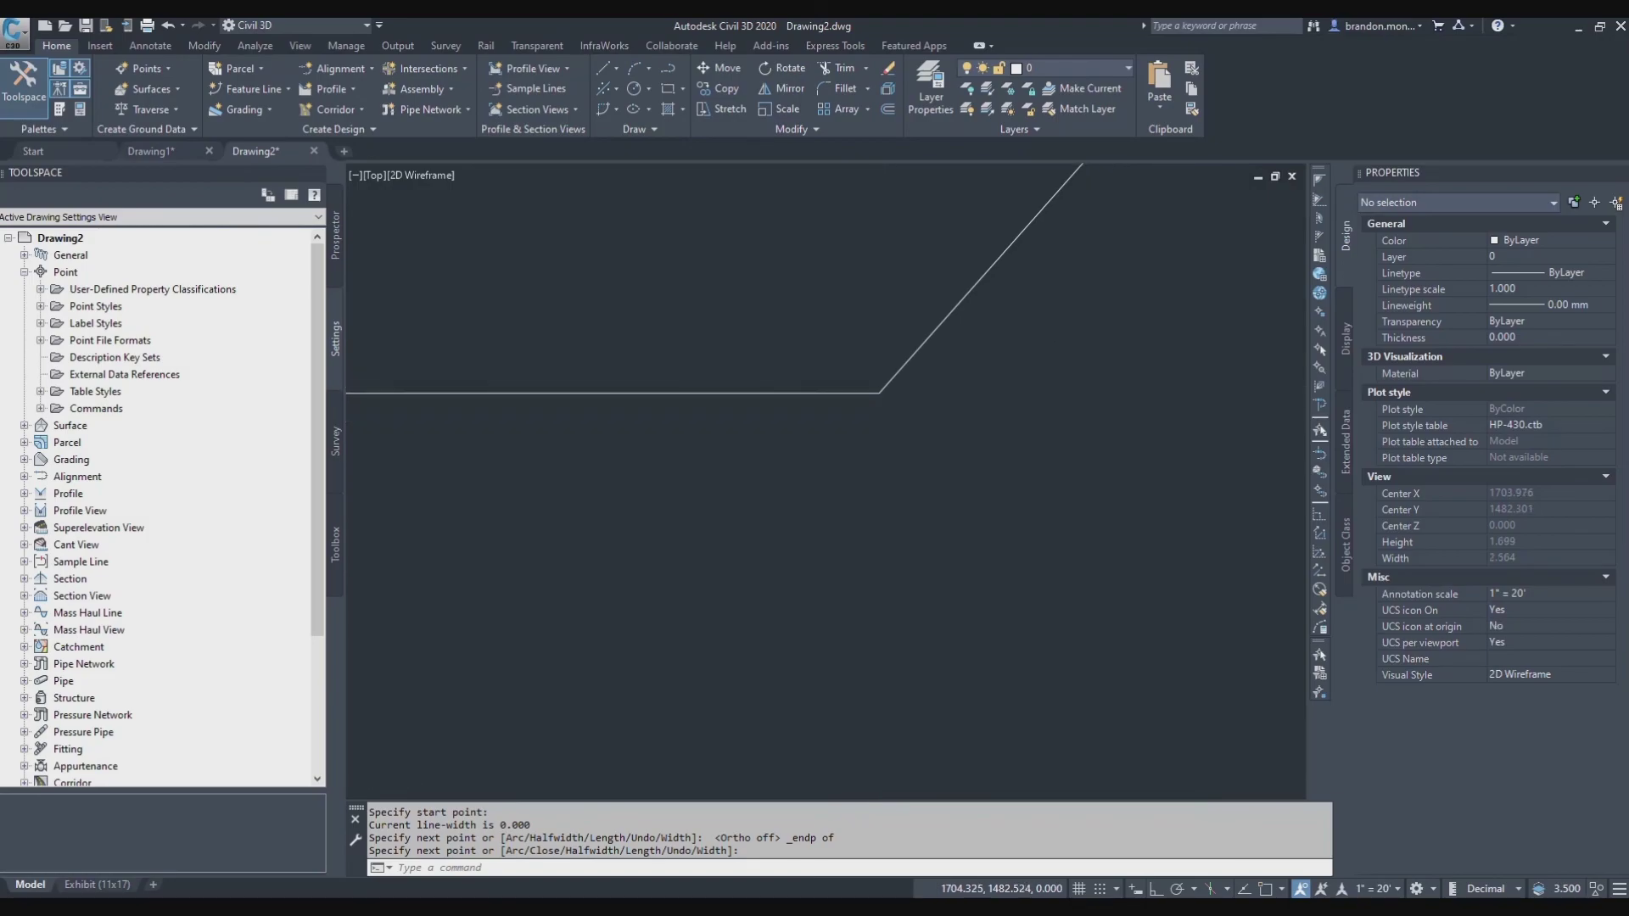
scroll(874, 480, "down", 5)
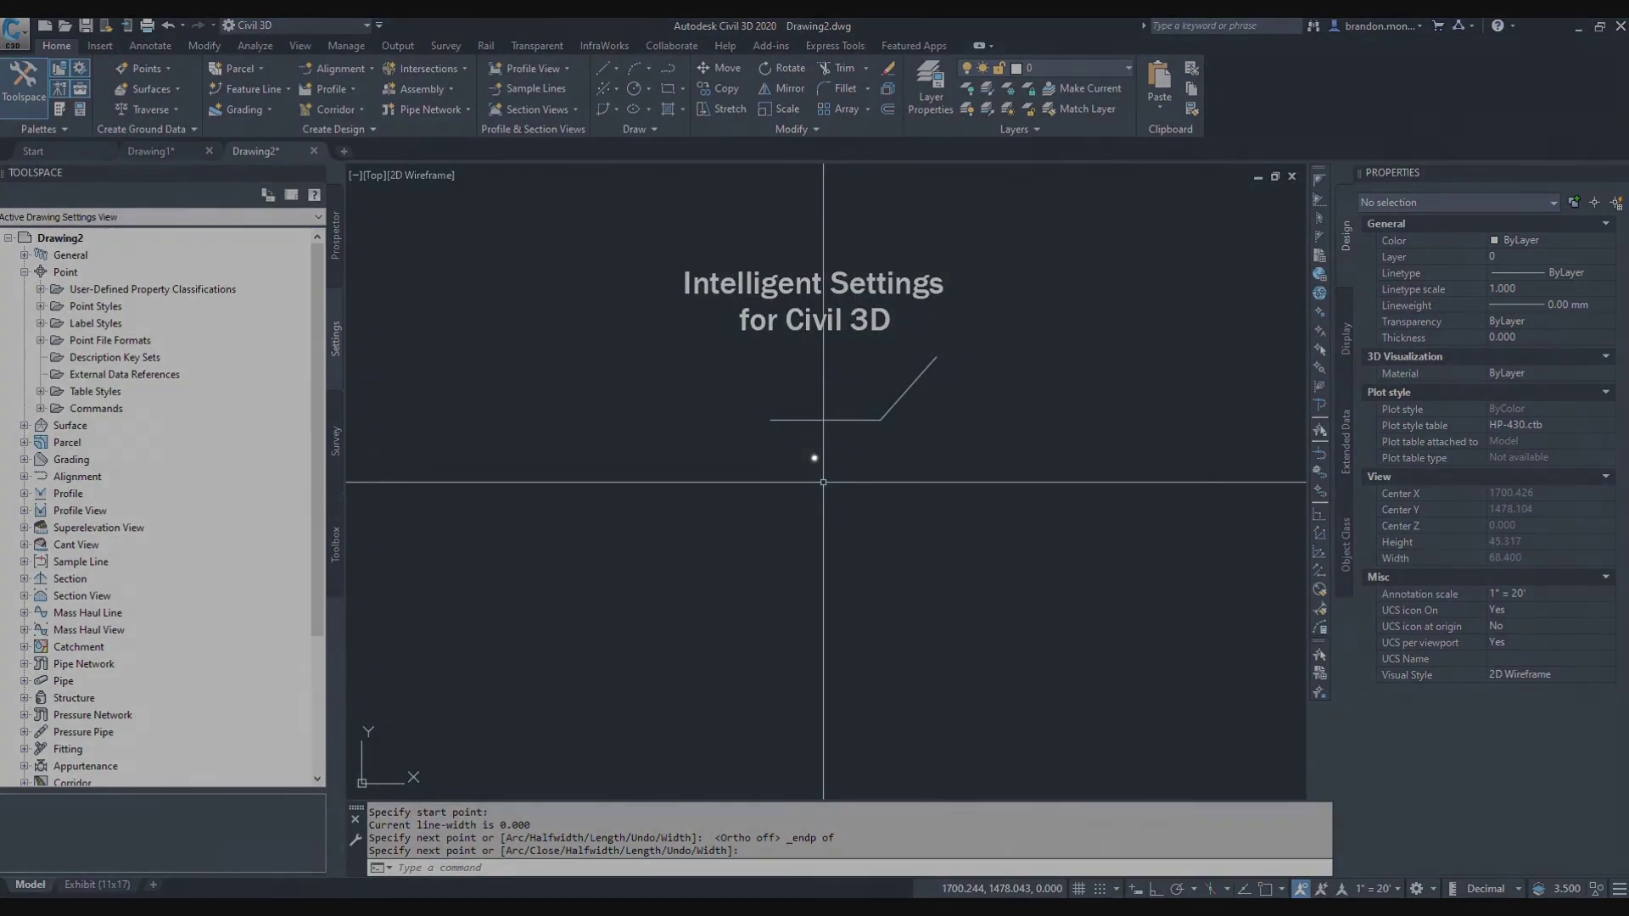